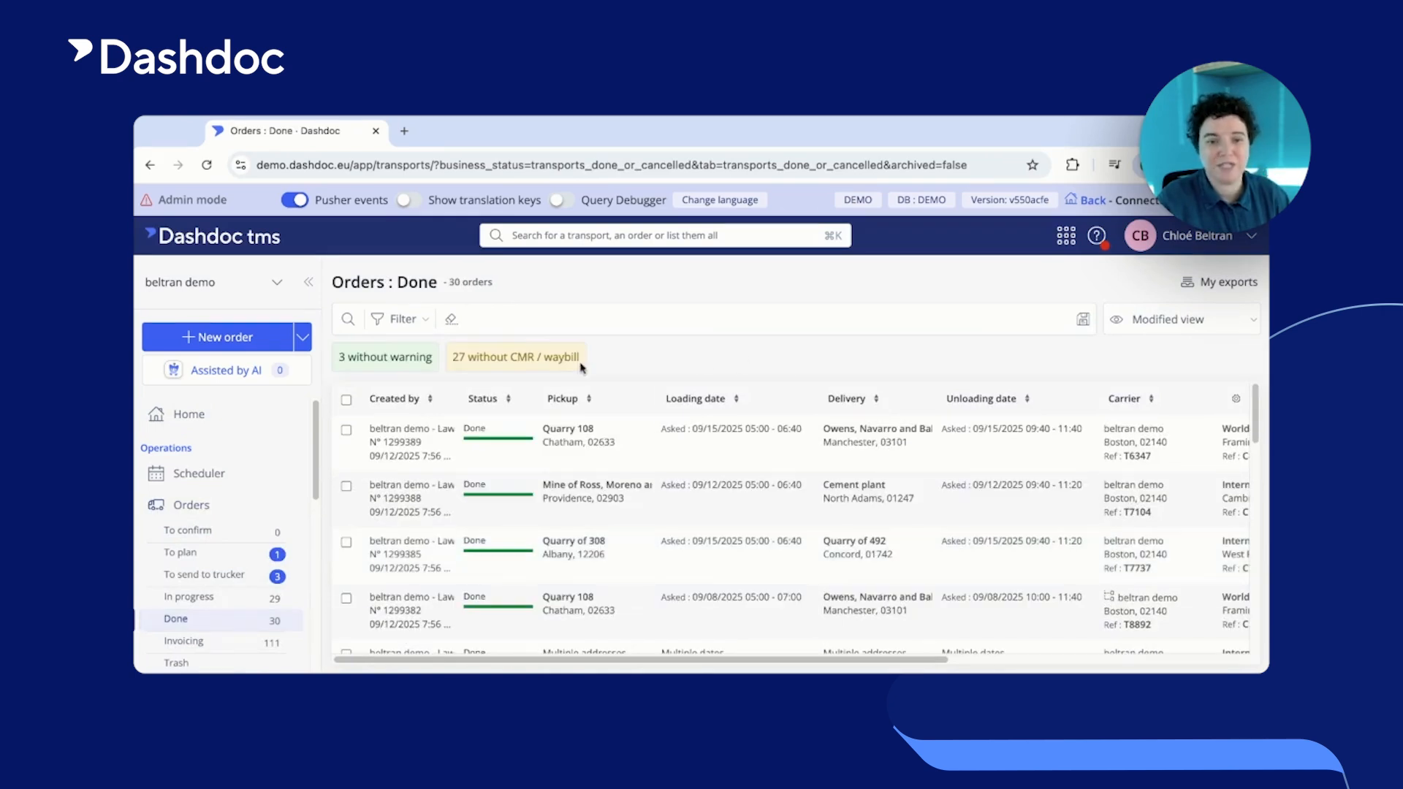
Examine the first done order's shipper, price, route, activities and documents, and close its details
click(409, 448)
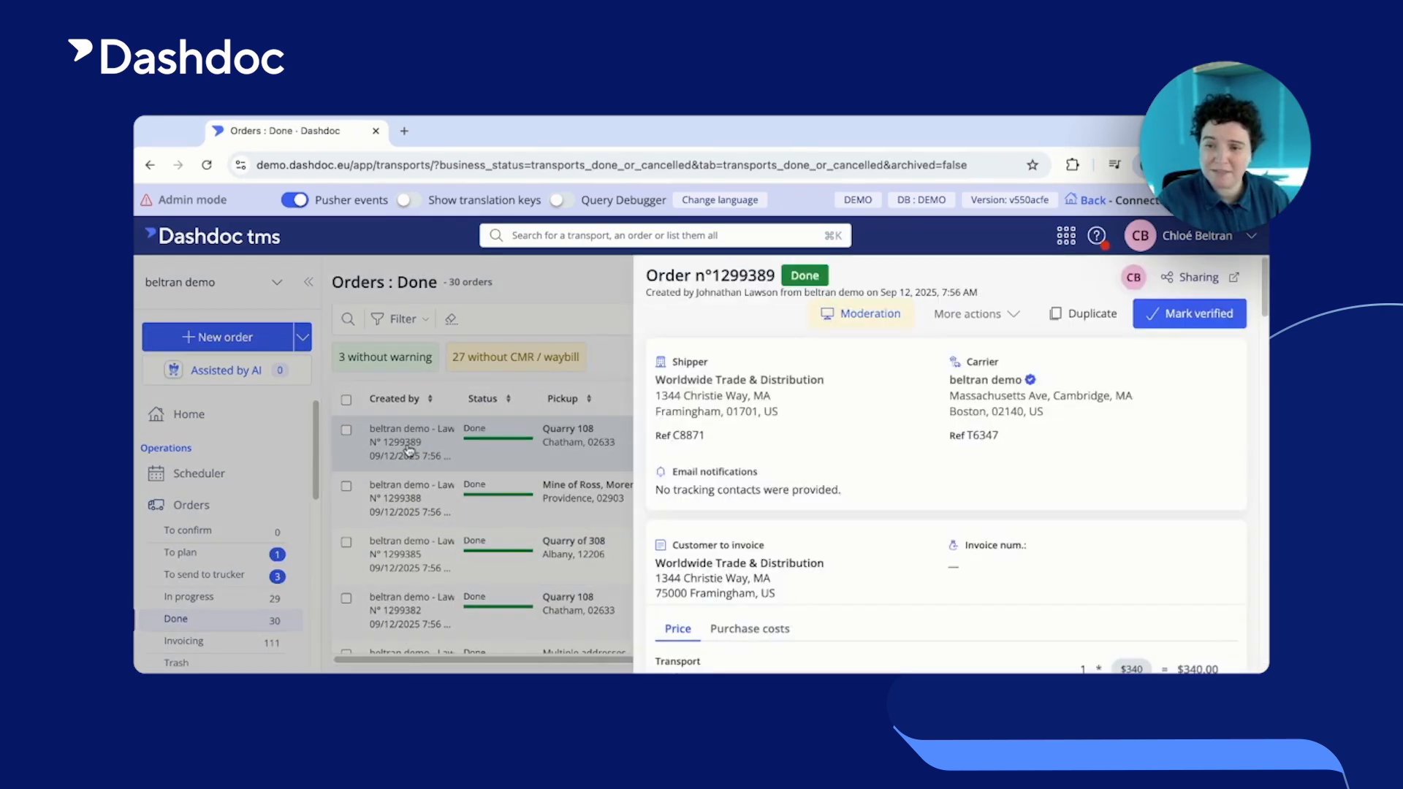
scroll(948, 397, down, 3)
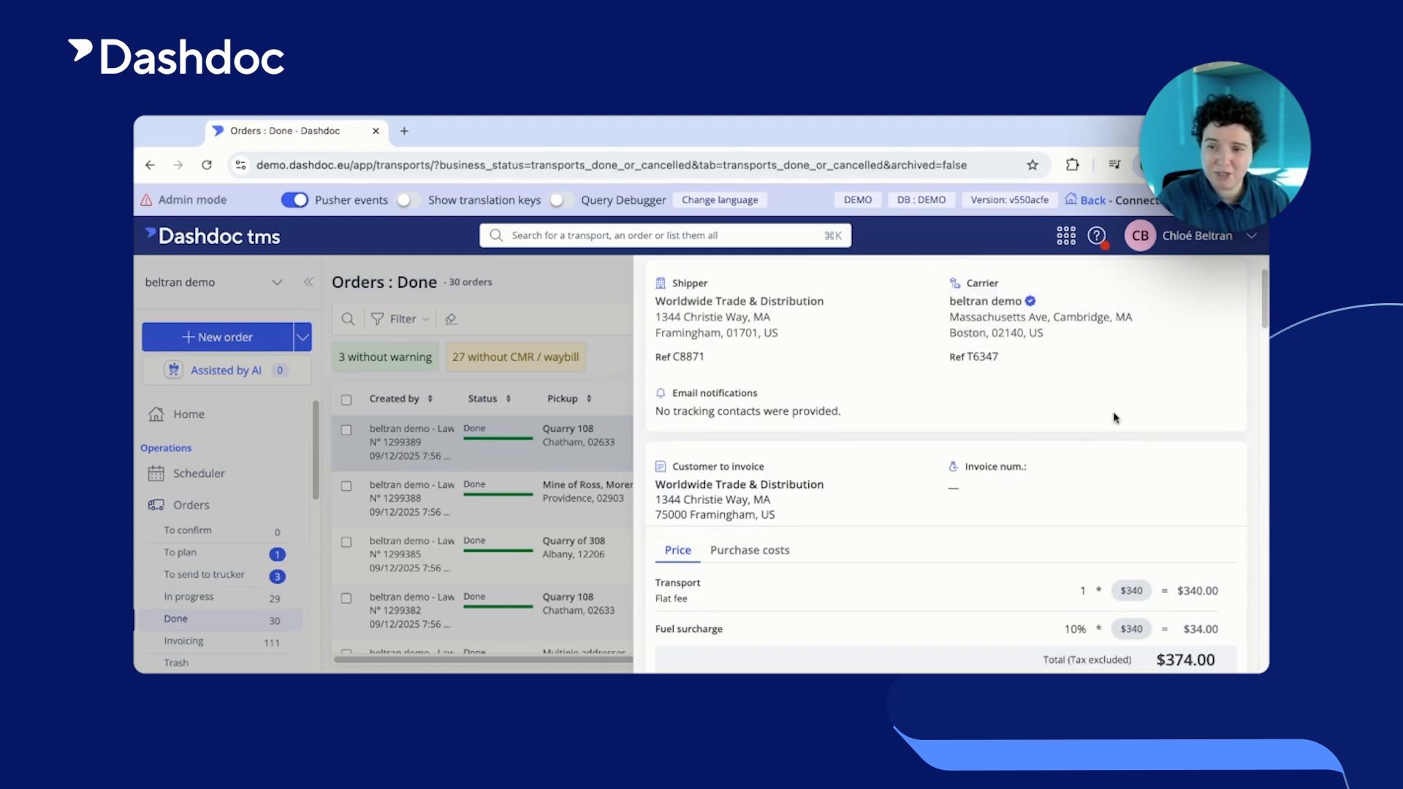
scroll(1169, 409, down, 4)
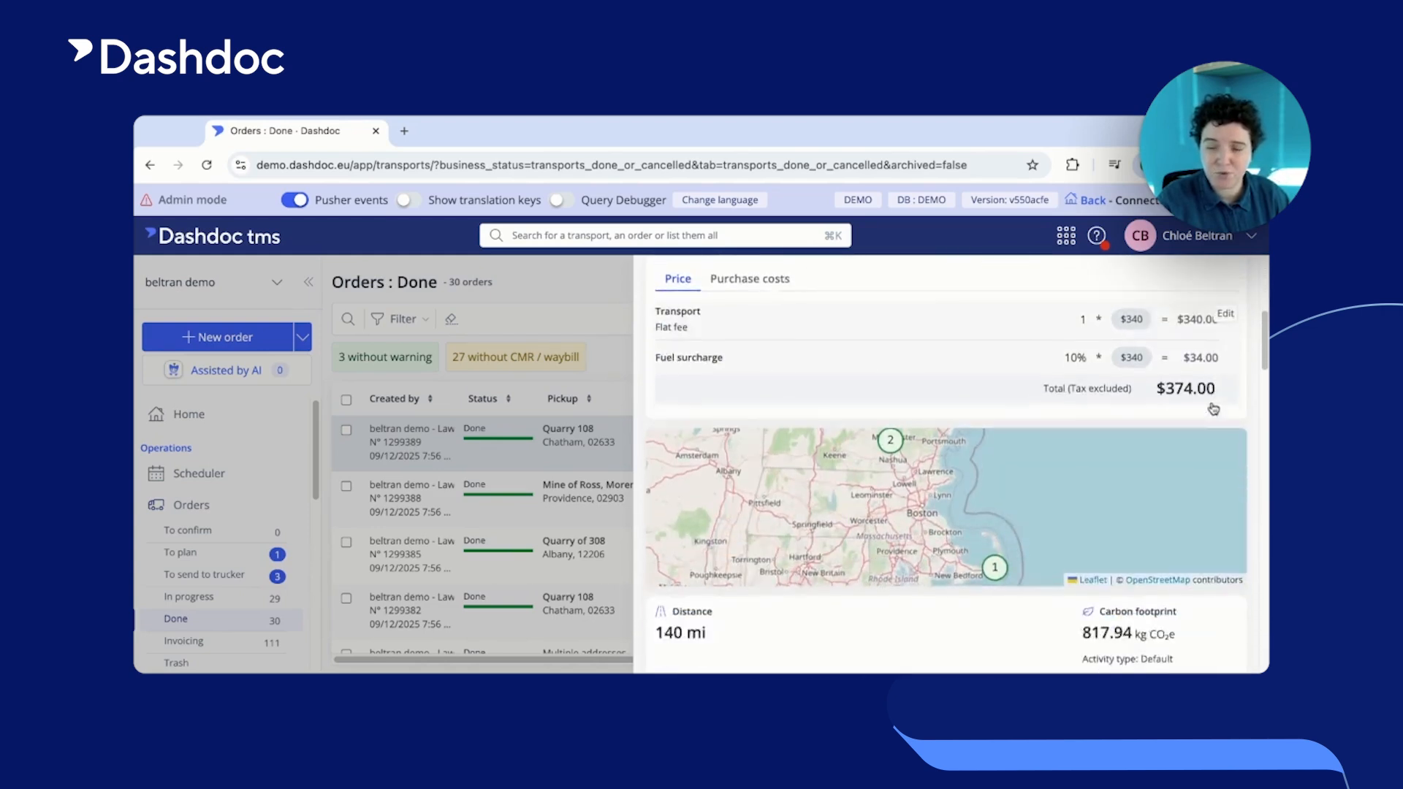
scroll(1231, 413, down, 4)
scroll(1230, 412, down, 2)
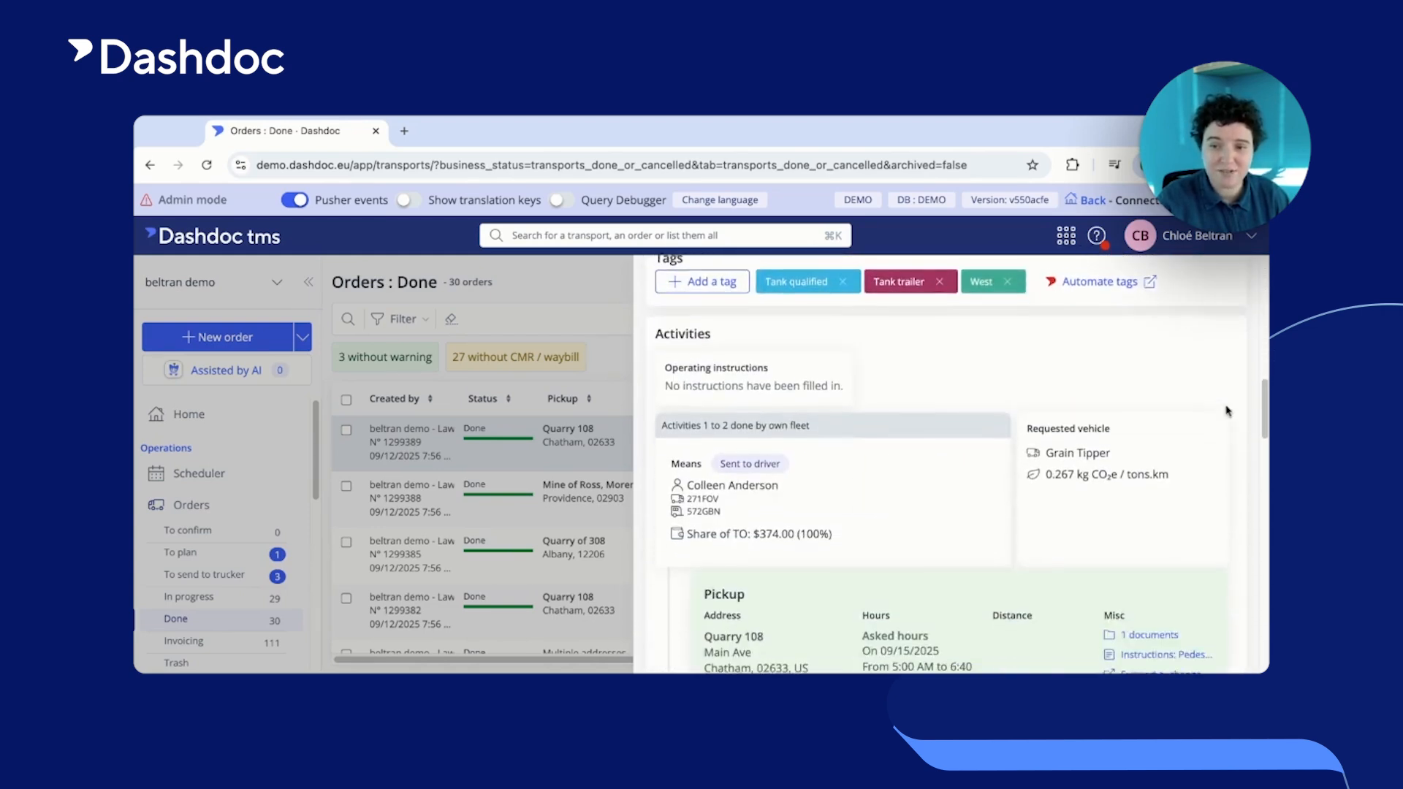
scroll(1169, 409, down, 3)
scroll(682, 366, down, 5)
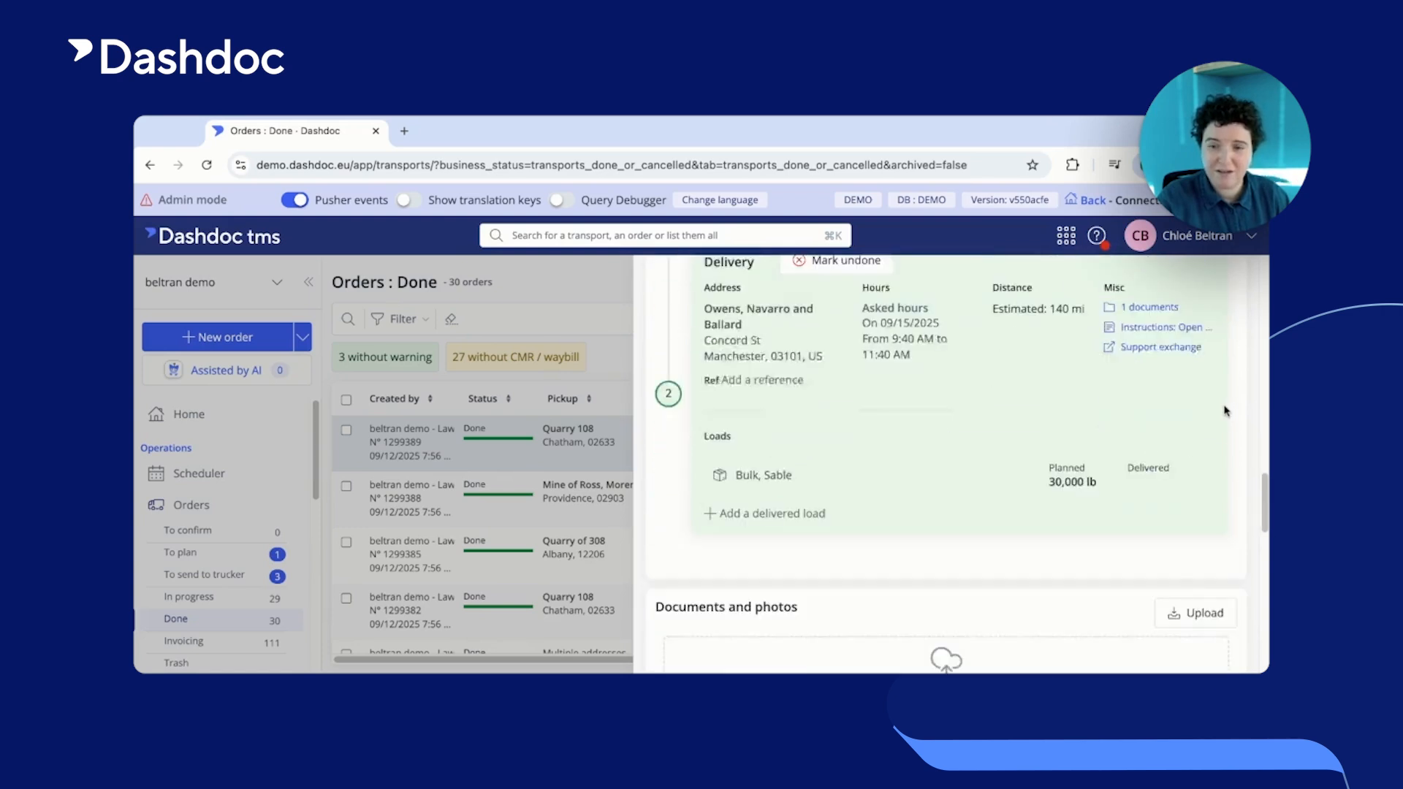
click(565, 286)
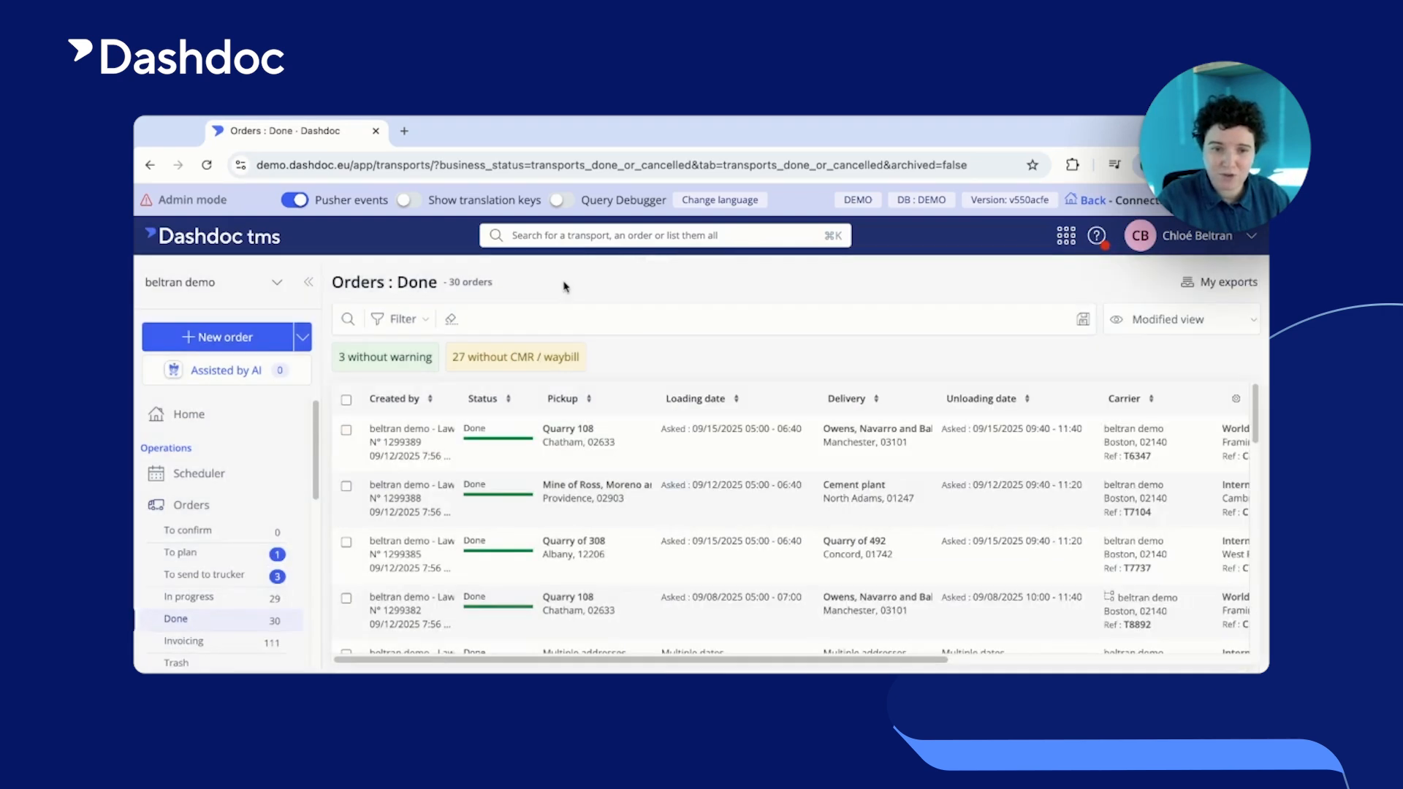
Mark the first order in the Done list, picked up at Quarry 108 in Chatham, as verified
click(346, 431)
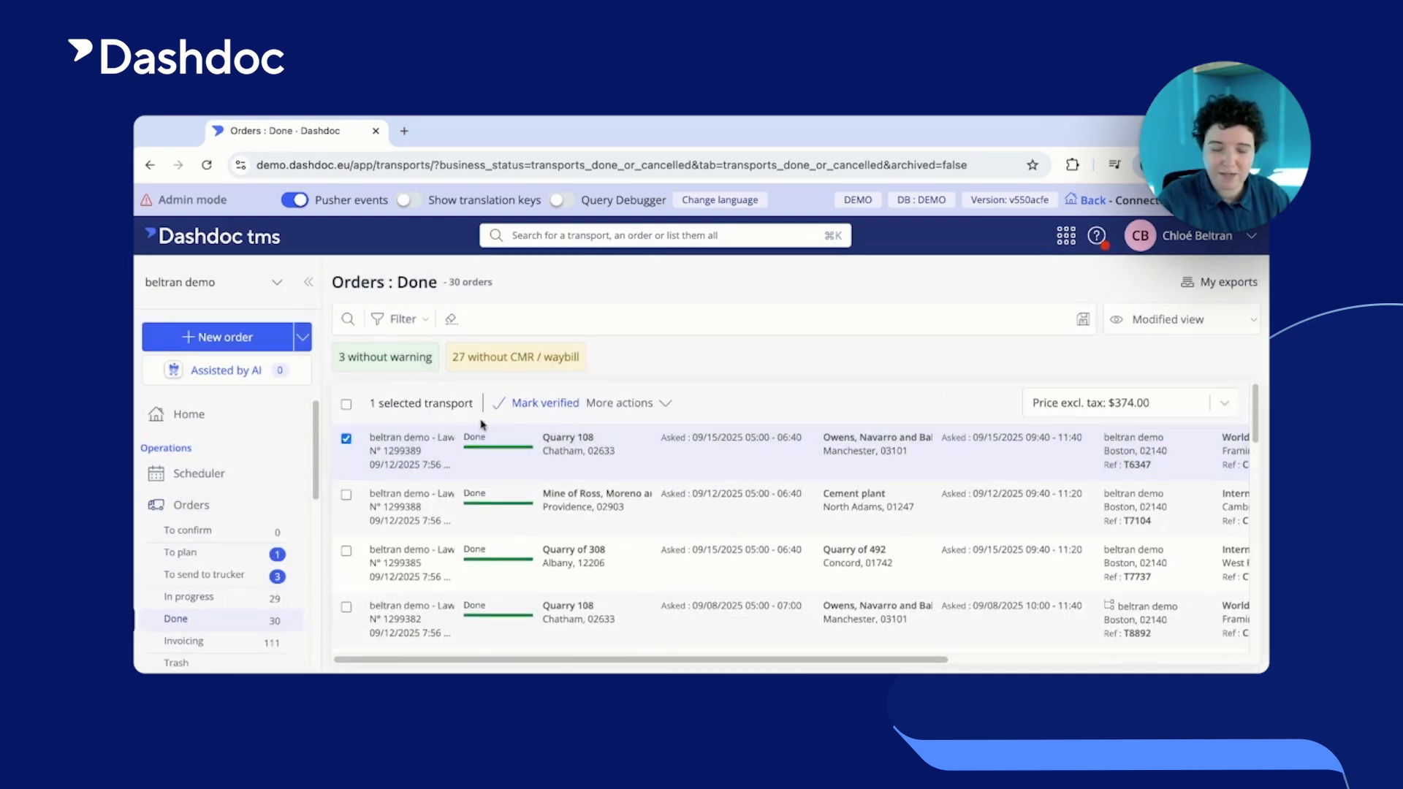
click(542, 403)
click(916, 349)
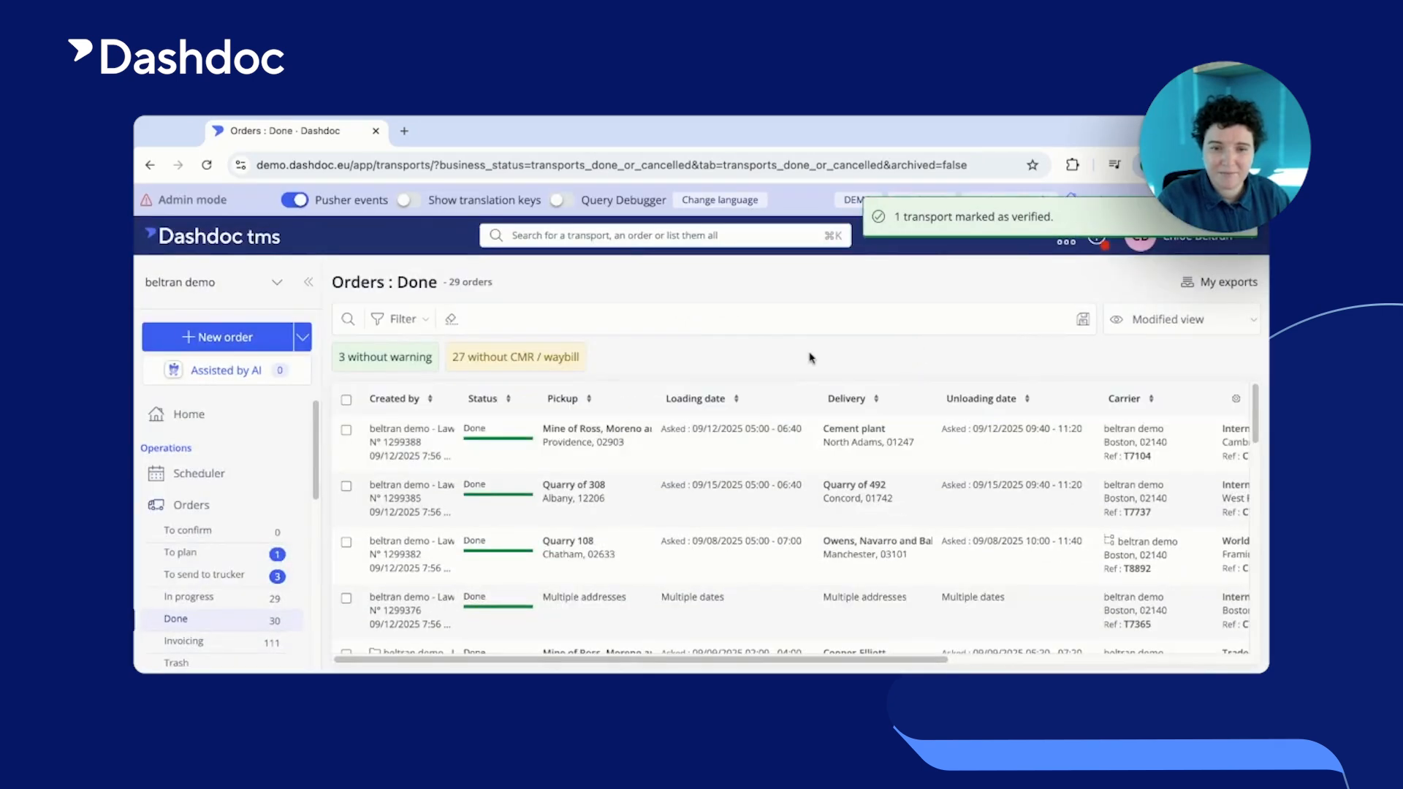
Glance at the details of the order heading the Done list, close them, and go to the receivables invoices
click(429, 458)
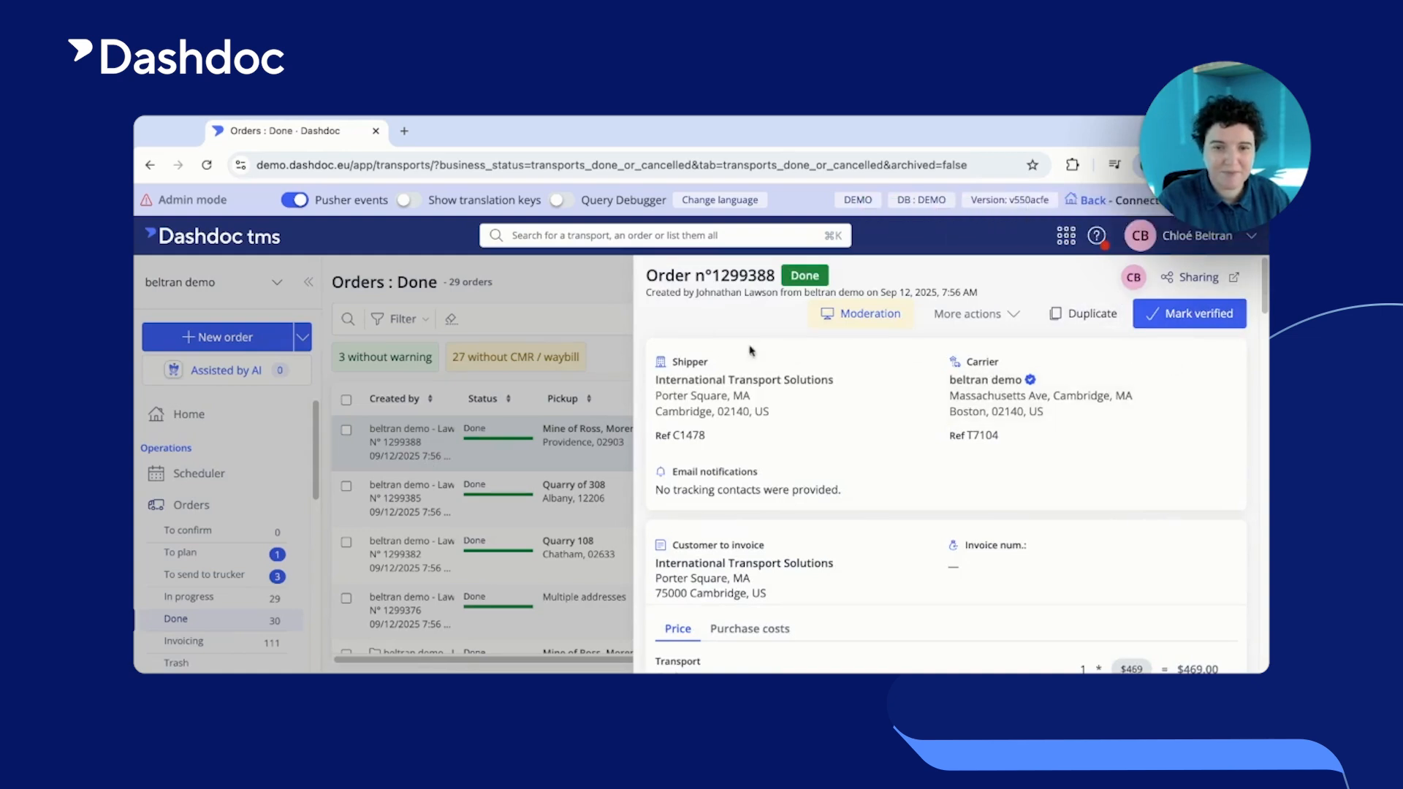
click(602, 295)
scroll(271, 551, down, 2)
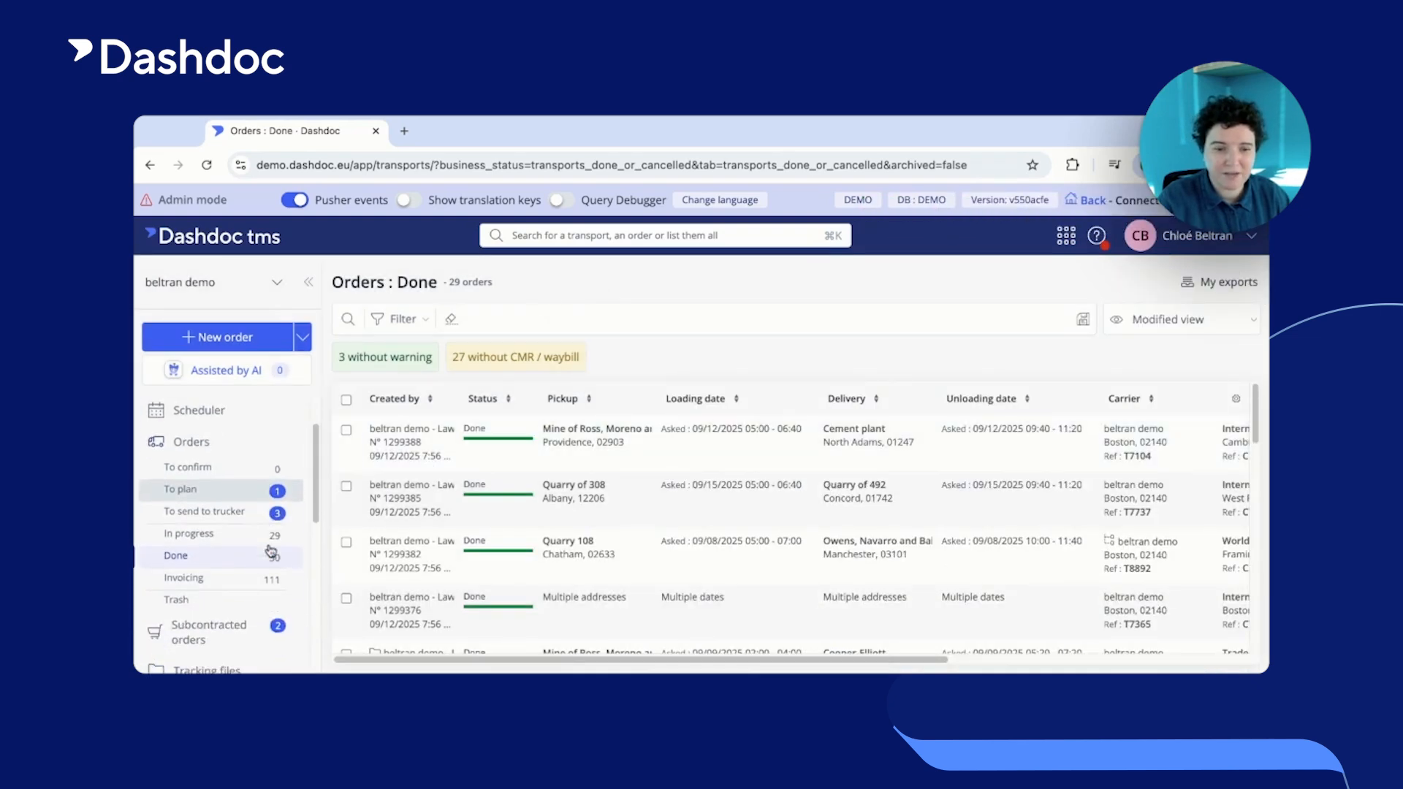
scroll(271, 551, down, 5)
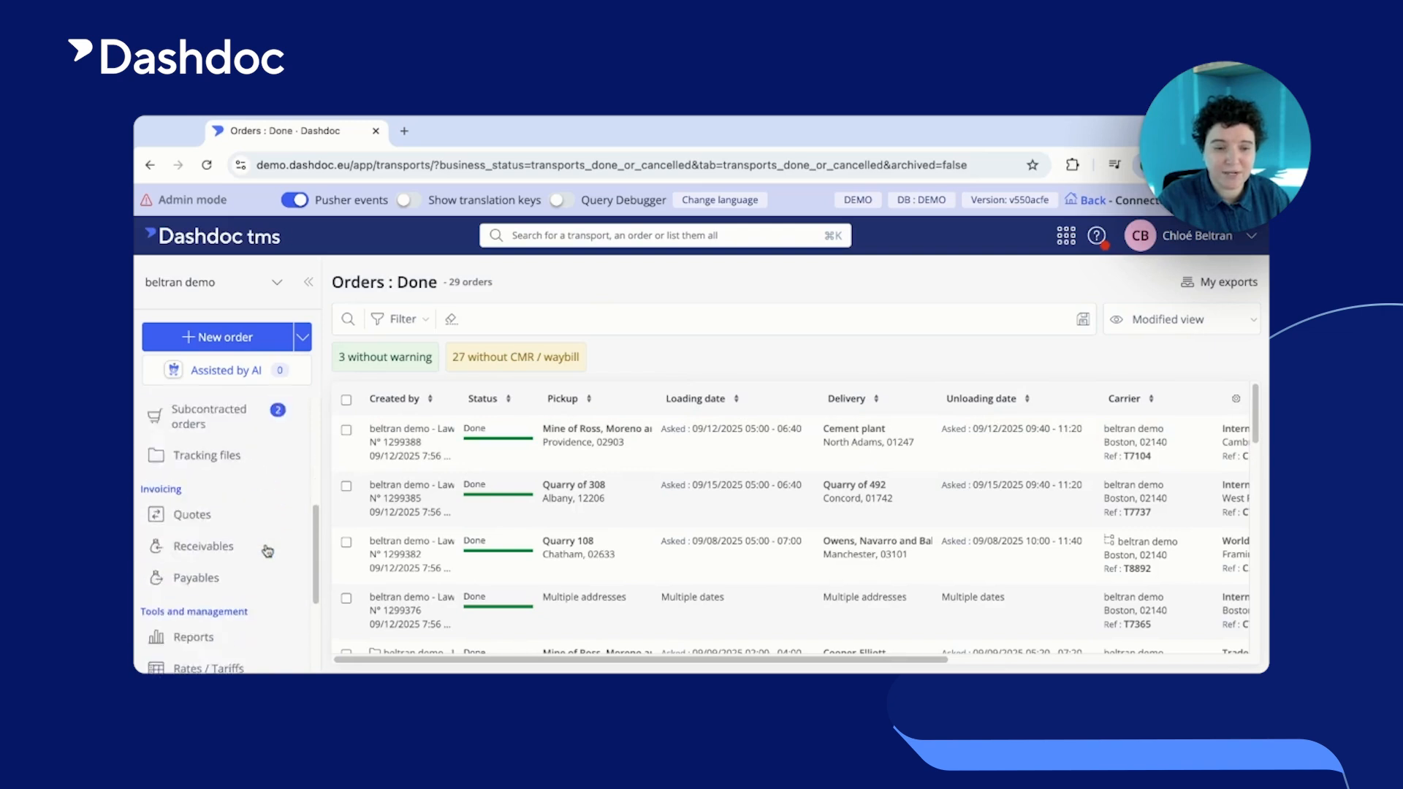
click(235, 549)
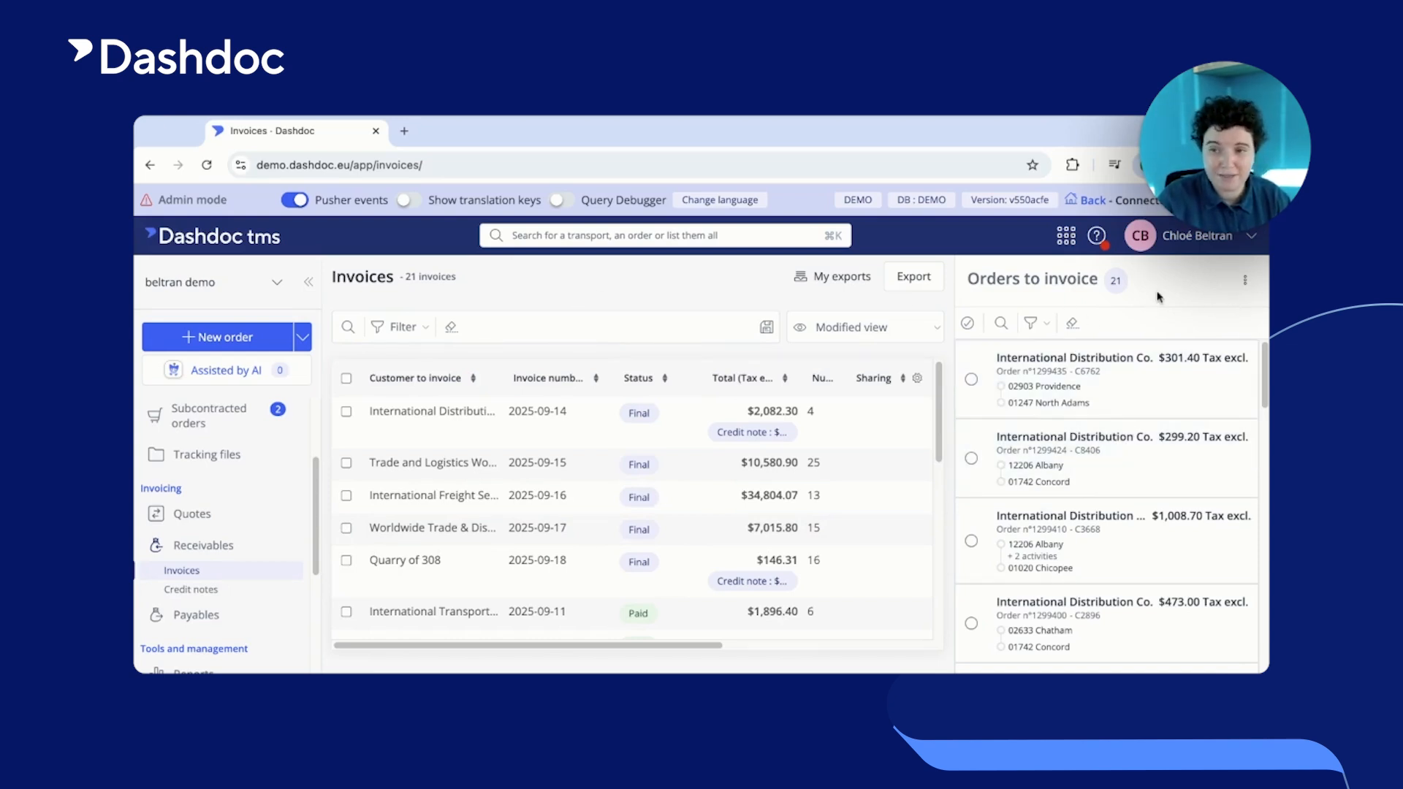
click(1043, 327)
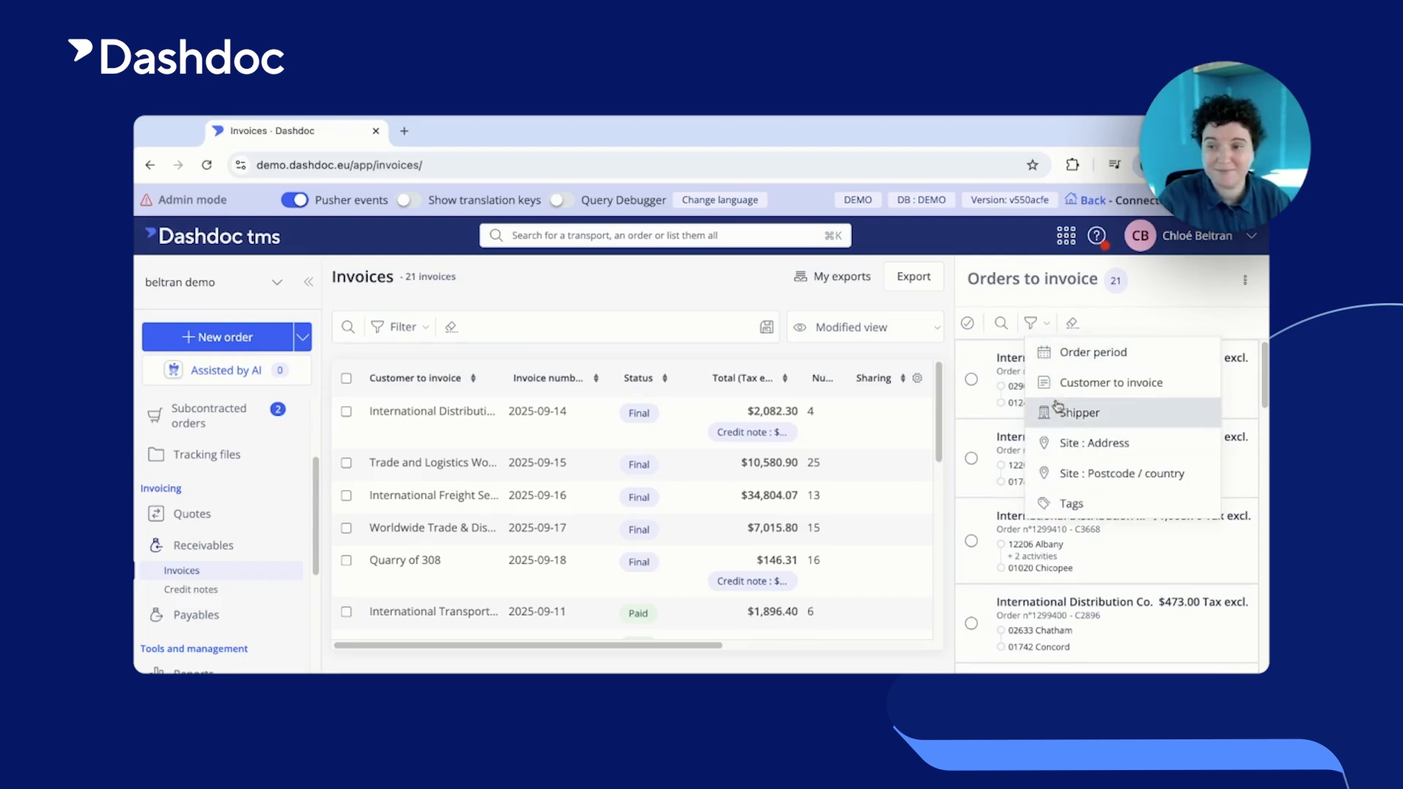
click(1110, 390)
click(1041, 325)
click(1041, 326)
click(1201, 272)
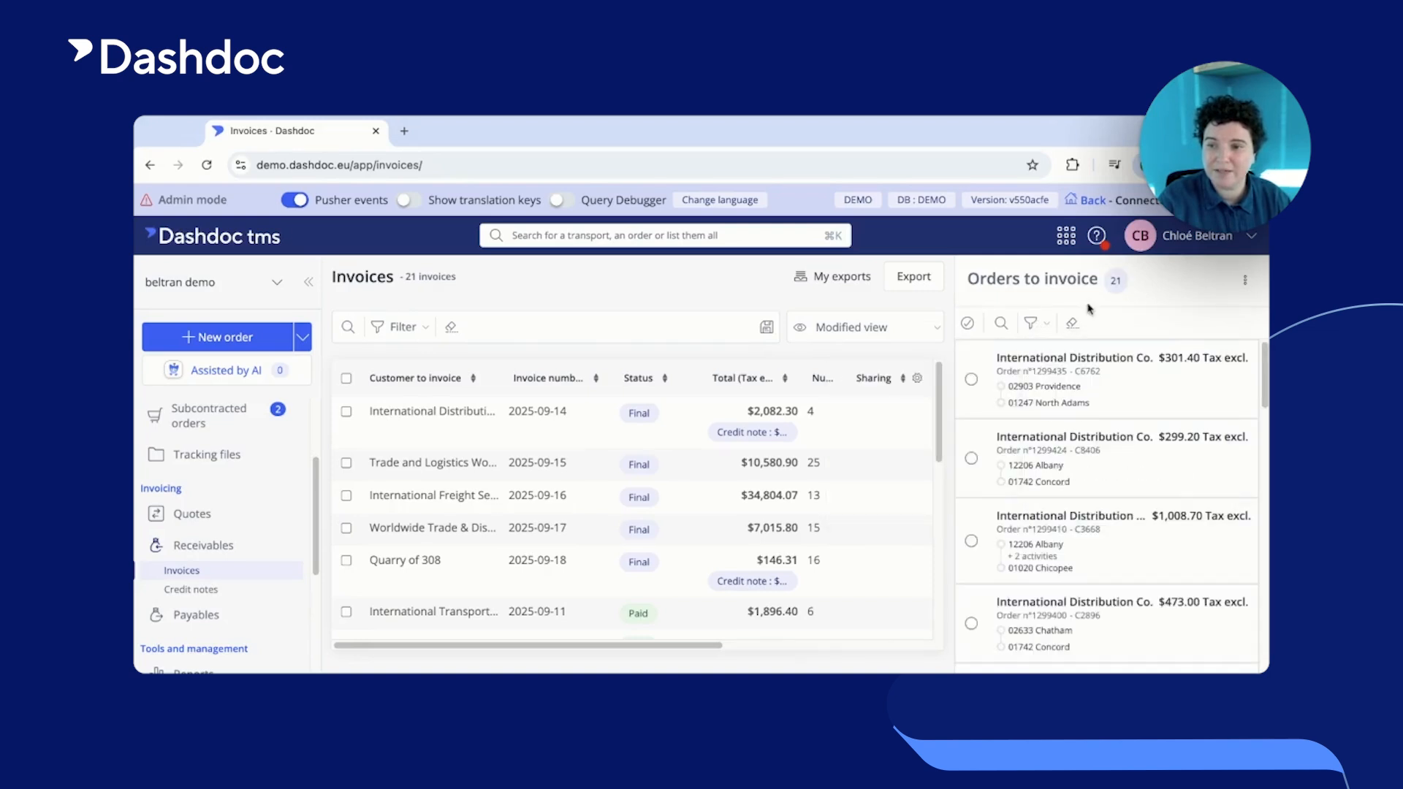
Filter the orders to invoice by the customer to invoice International Distribution Co
click(1030, 324)
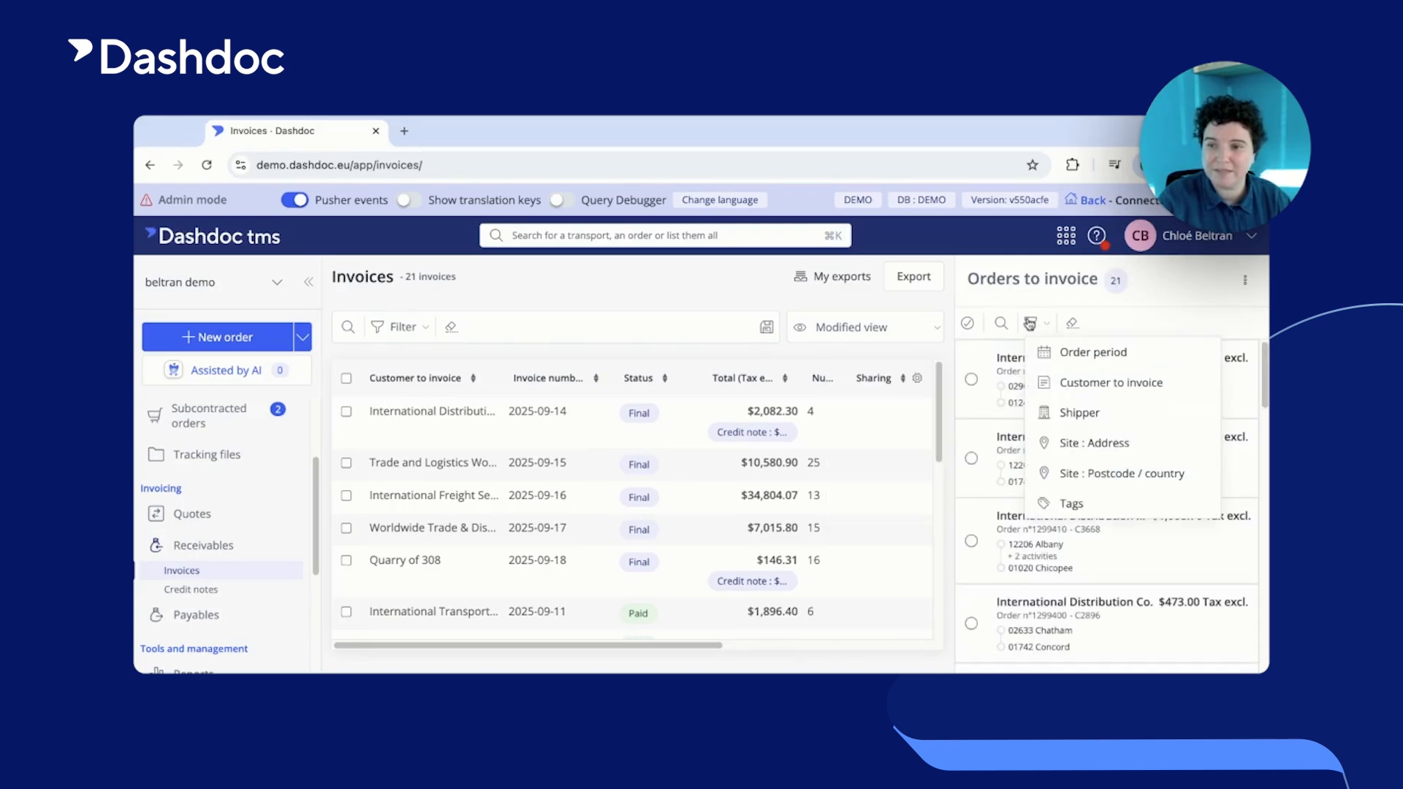
click(1087, 387)
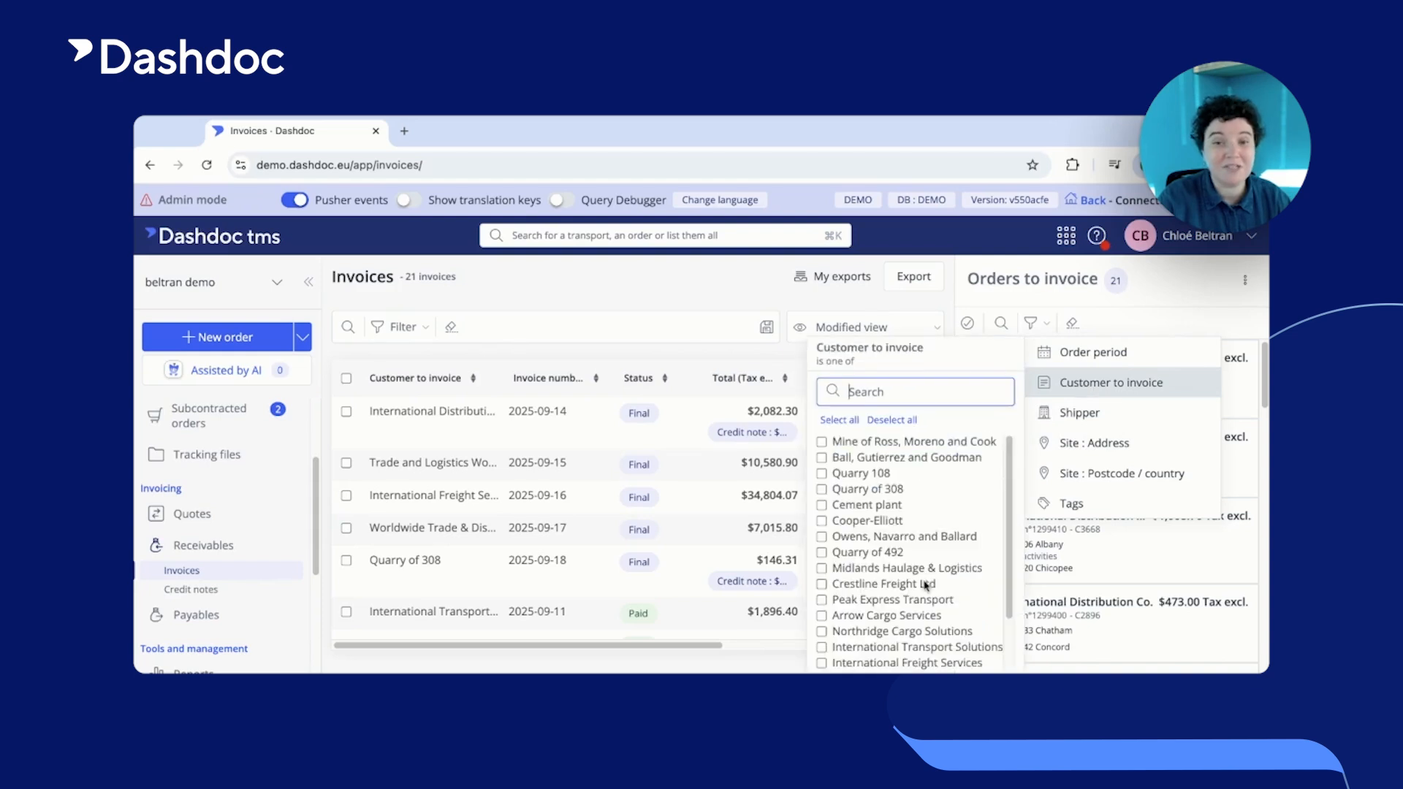
scroll(926, 584, down, 1)
scroll(927, 584, down, 1)
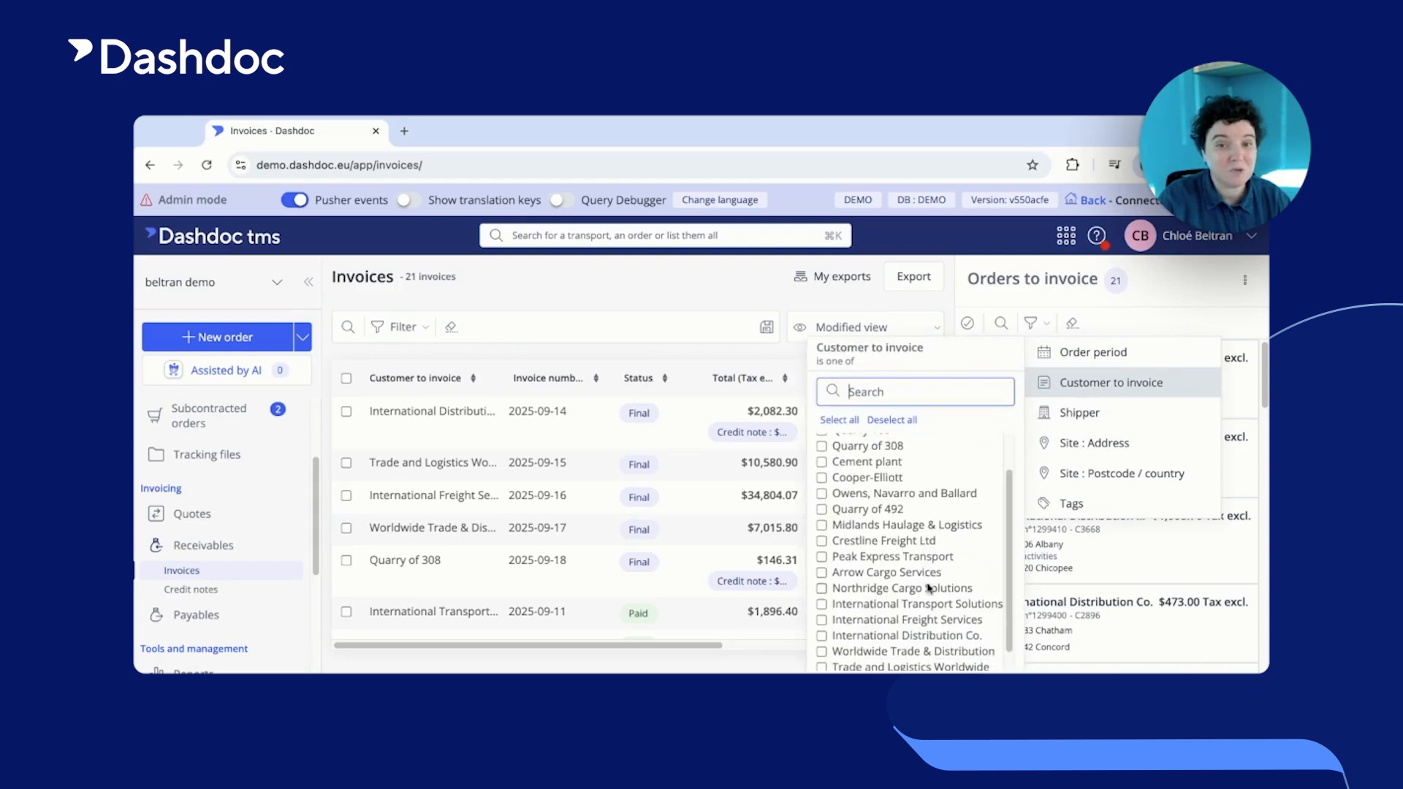
click(831, 637)
click(1172, 295)
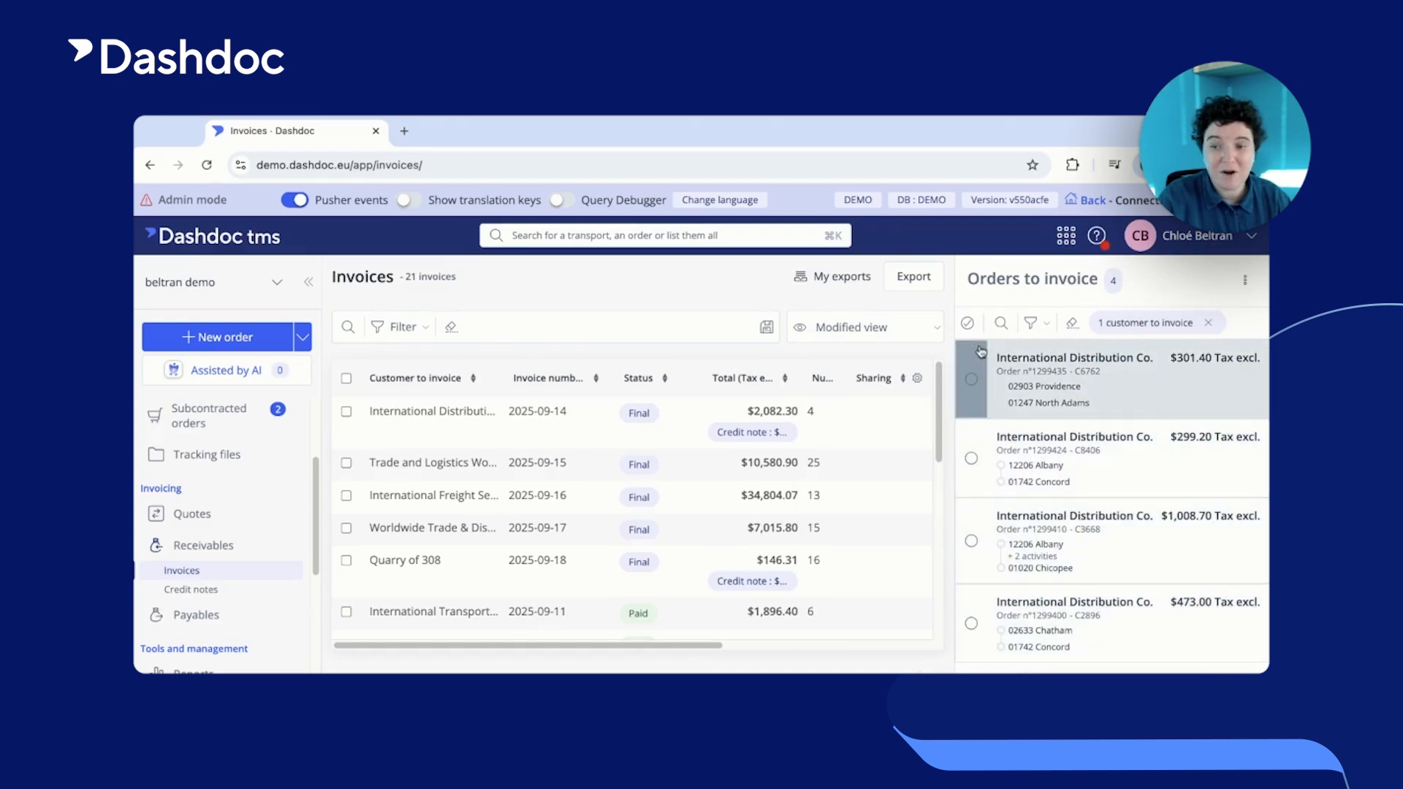
Select all filtered International Distribution Co. orders and create a draft invoice from them
click(973, 380)
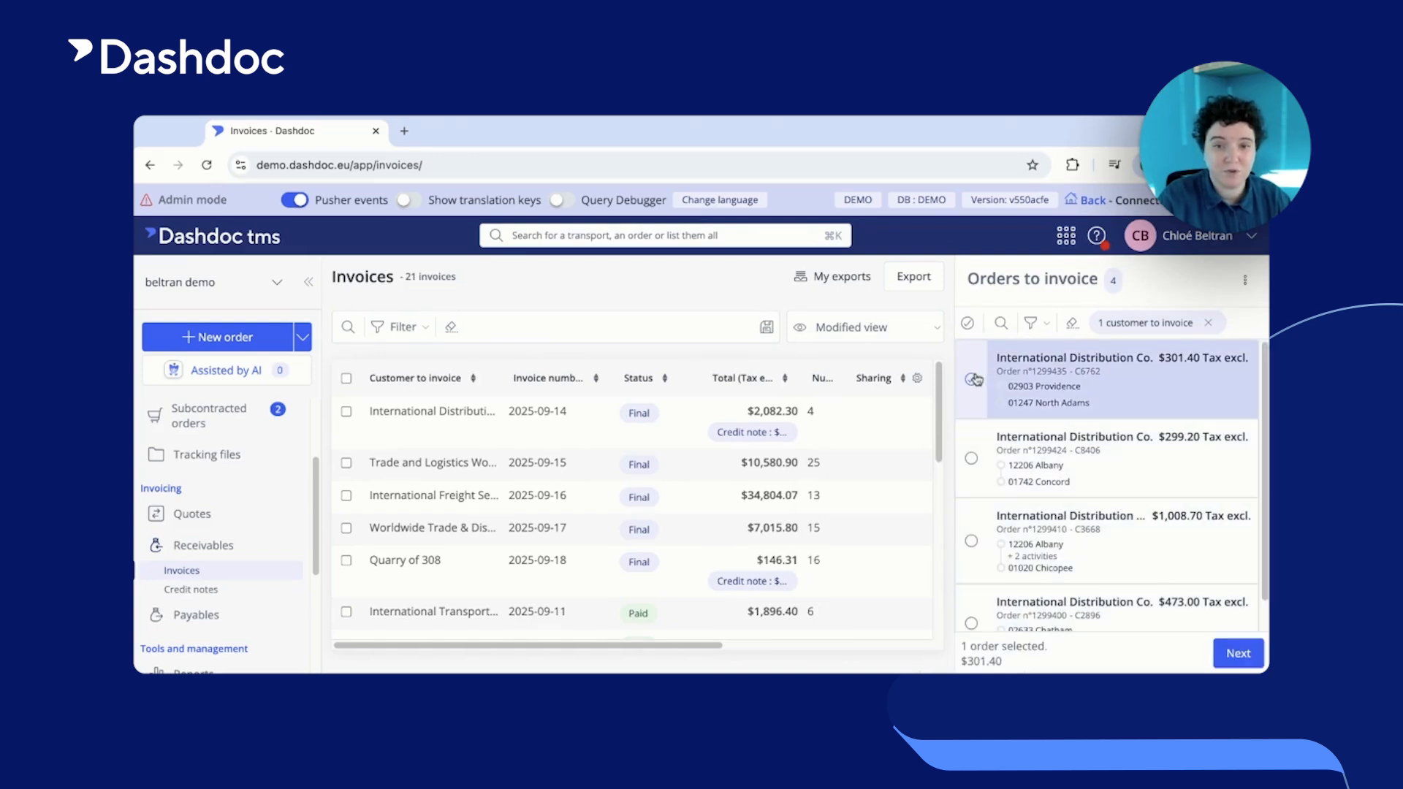
click(968, 324)
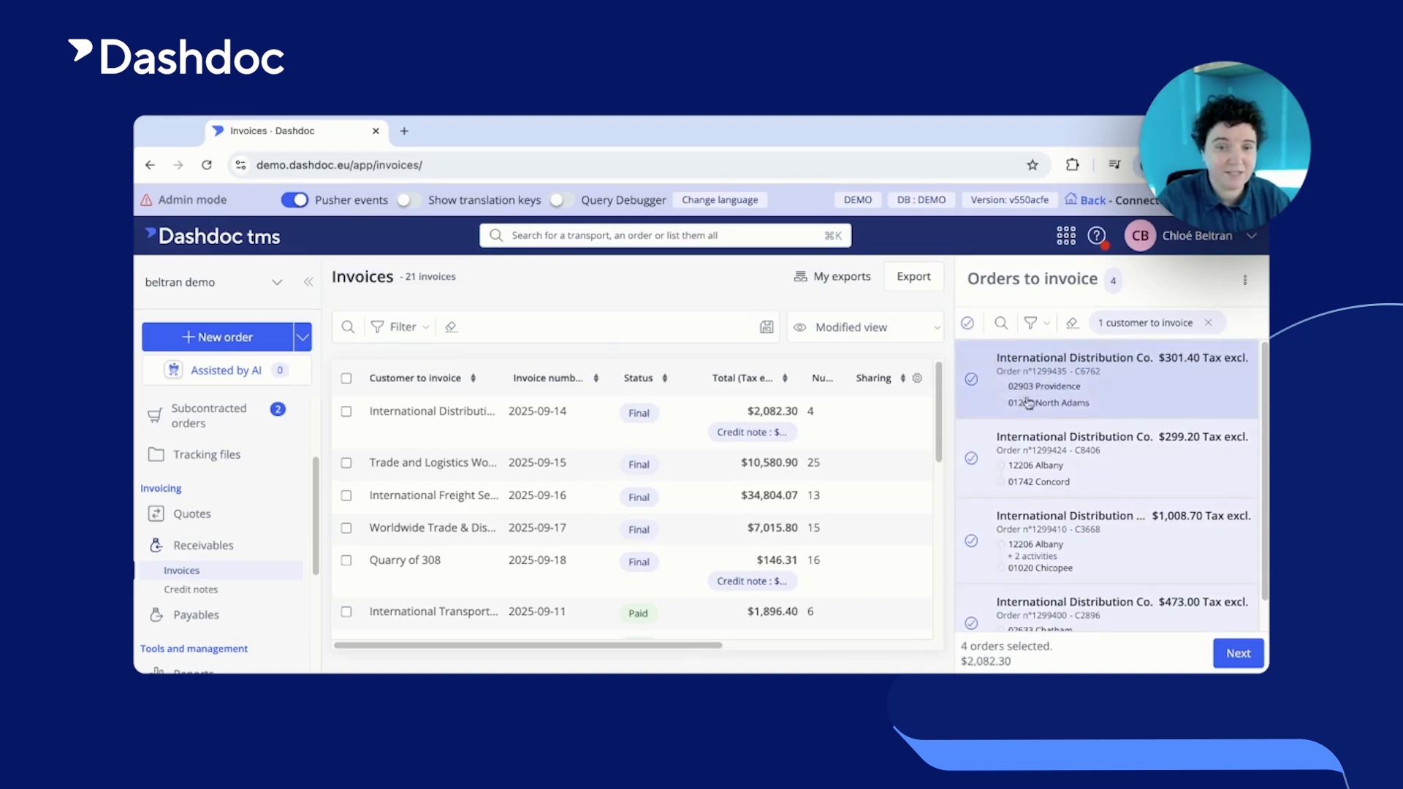
click(1244, 653)
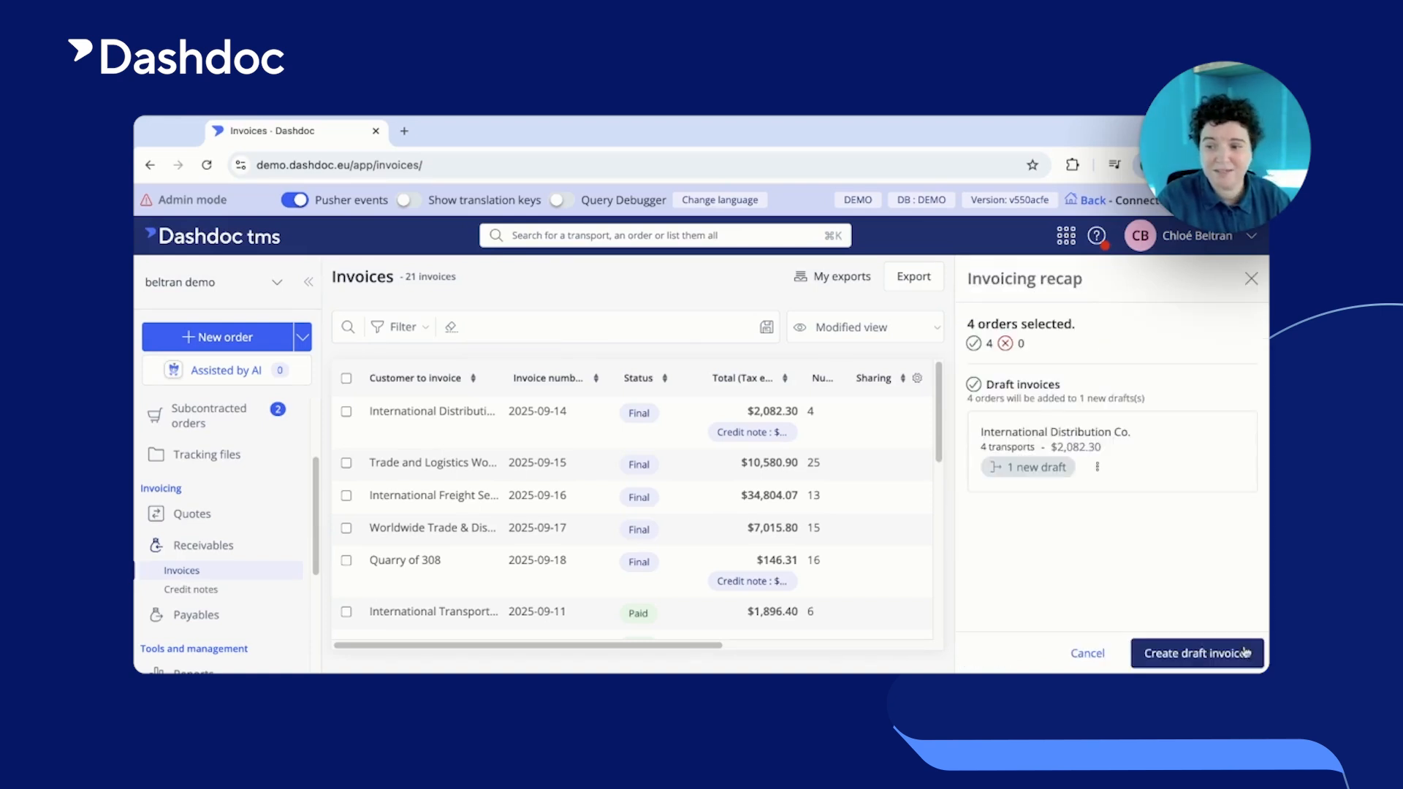
click(1187, 656)
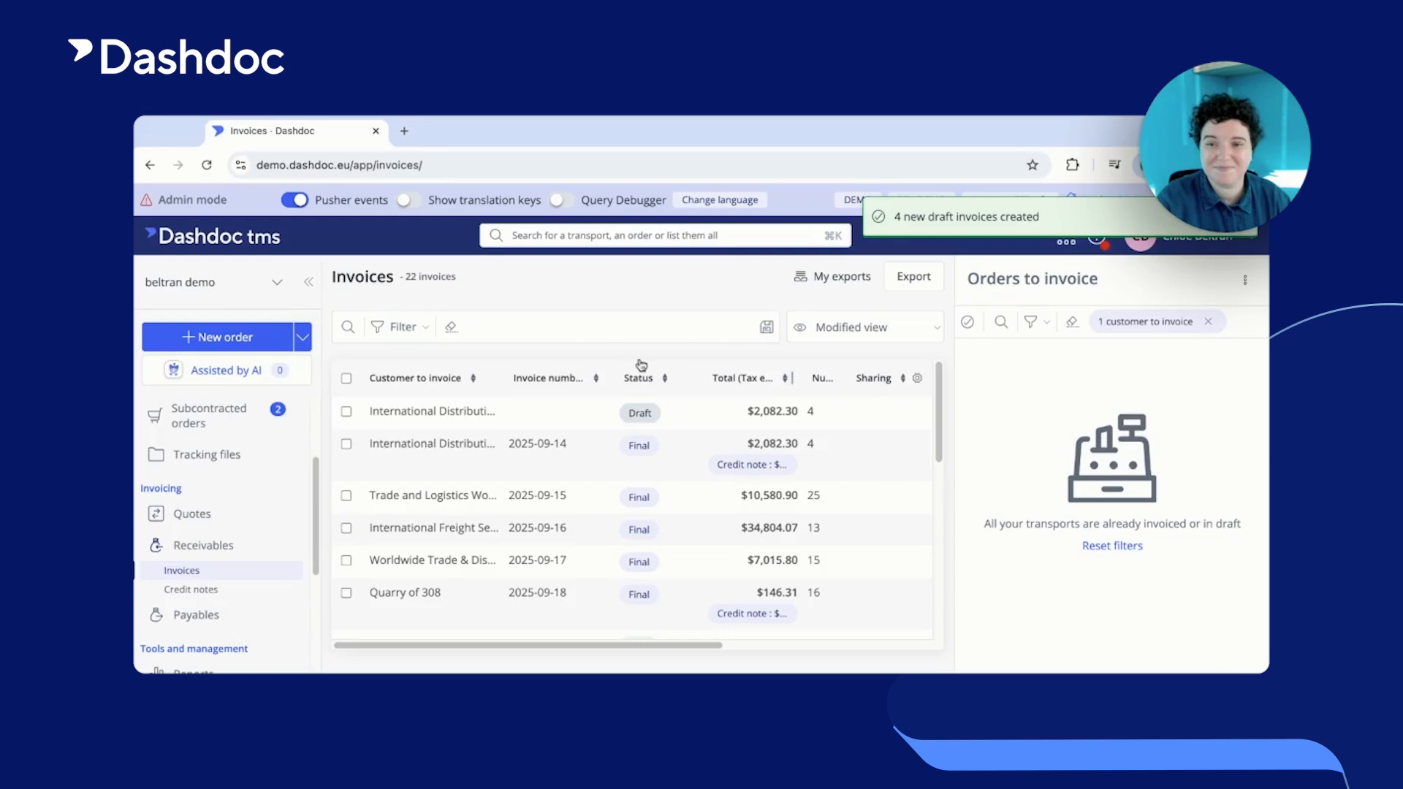
Open the new International Distribution Co. draft invoice and examine its order lines and the PDF draft through to the totals
click(485, 413)
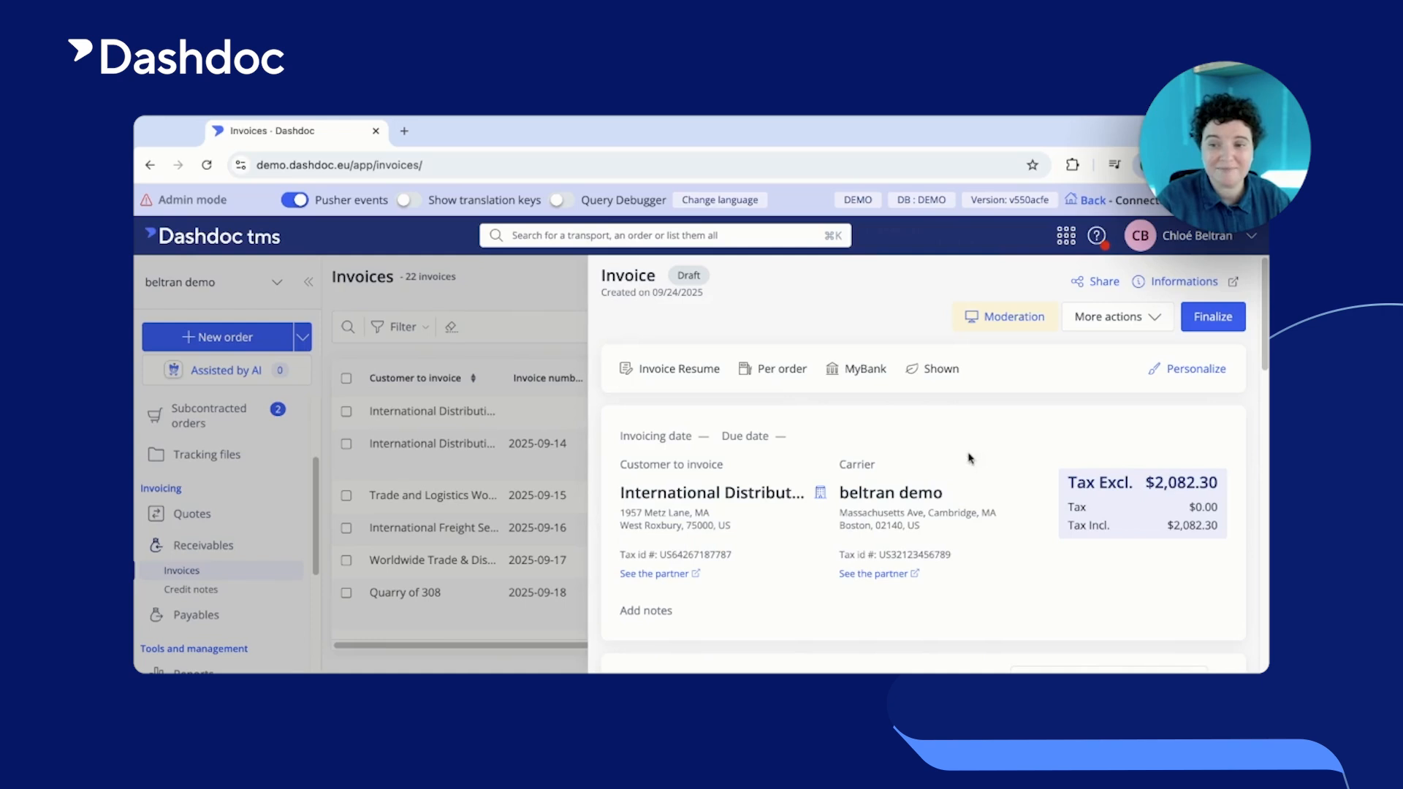
scroll(1207, 470, down, 3)
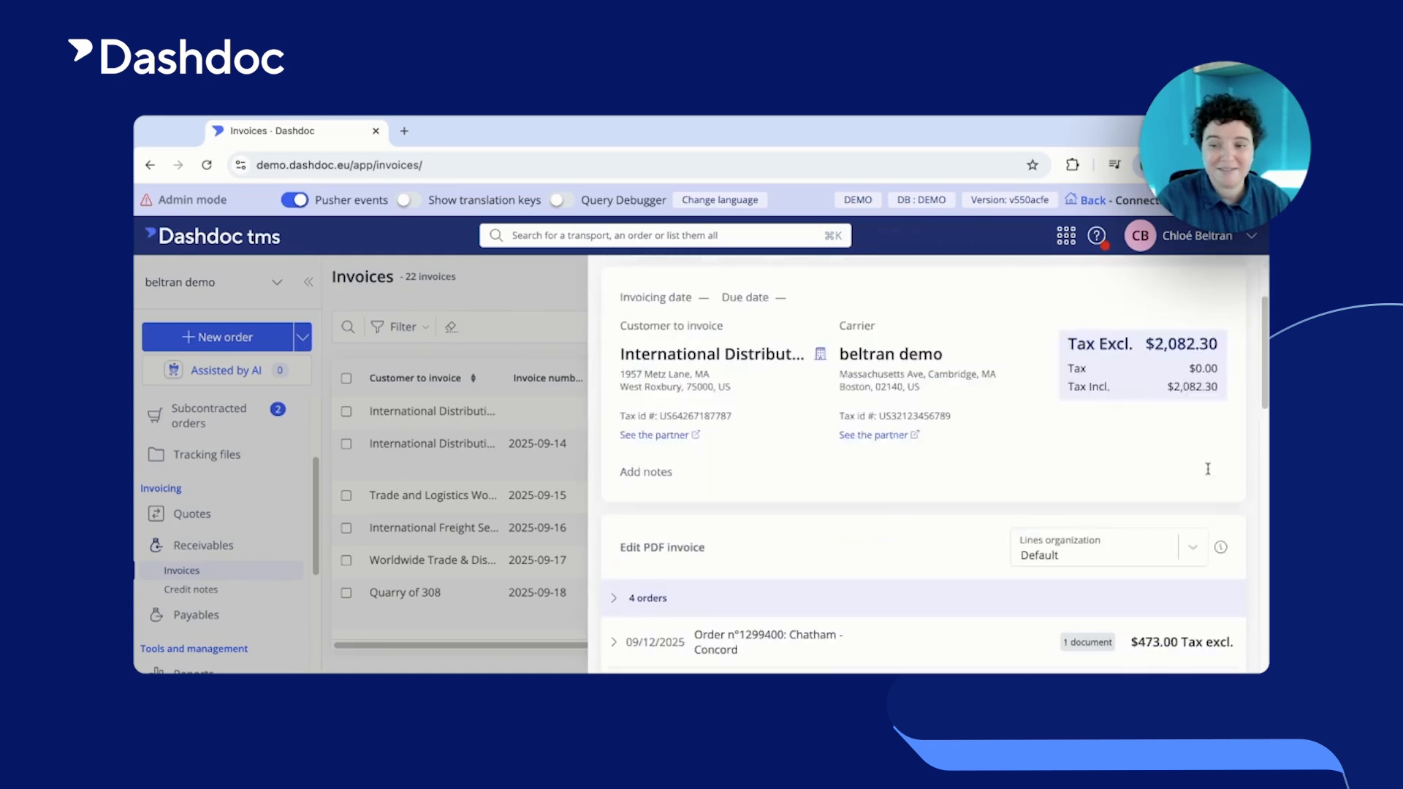
scroll(1206, 470, down, 3)
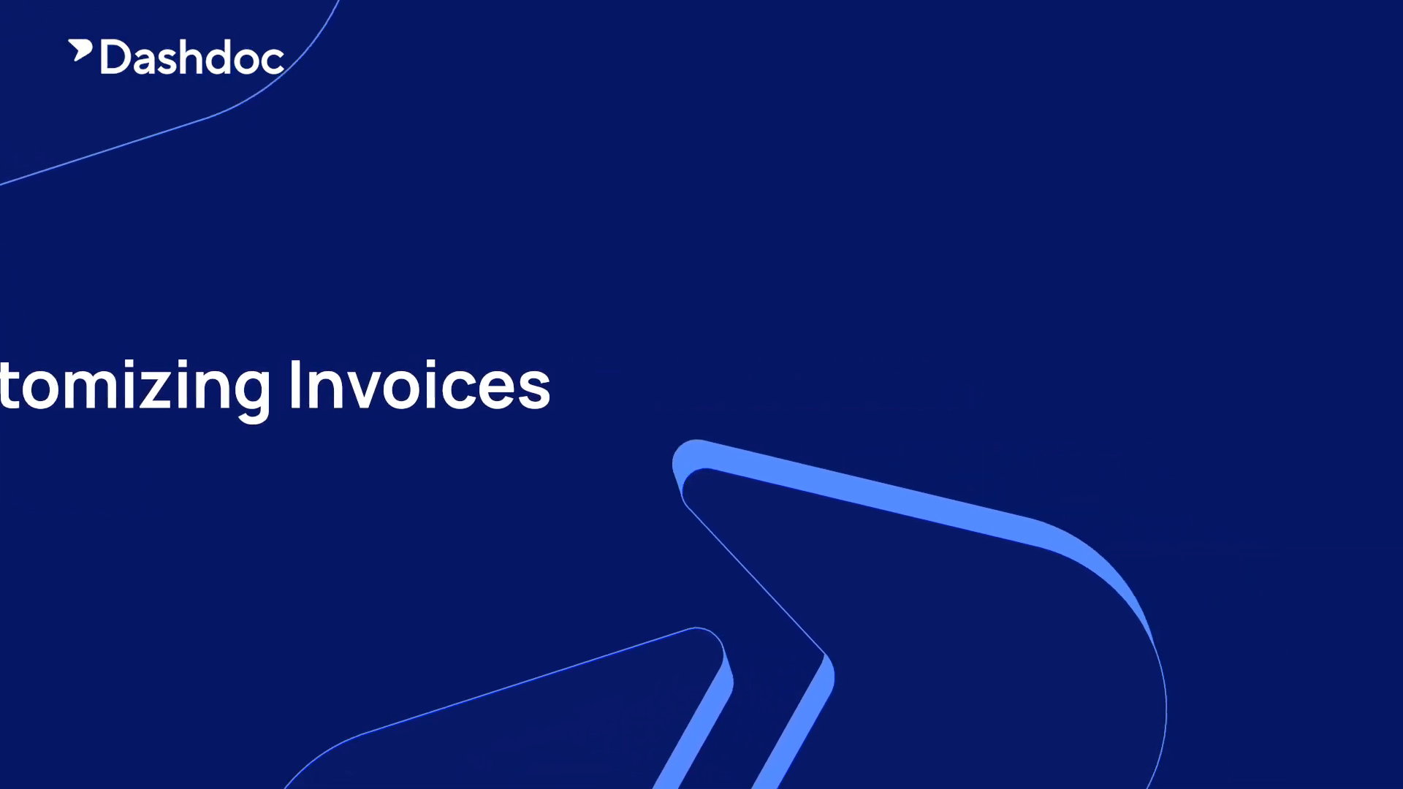
scroll(1239, 476, down, 8)
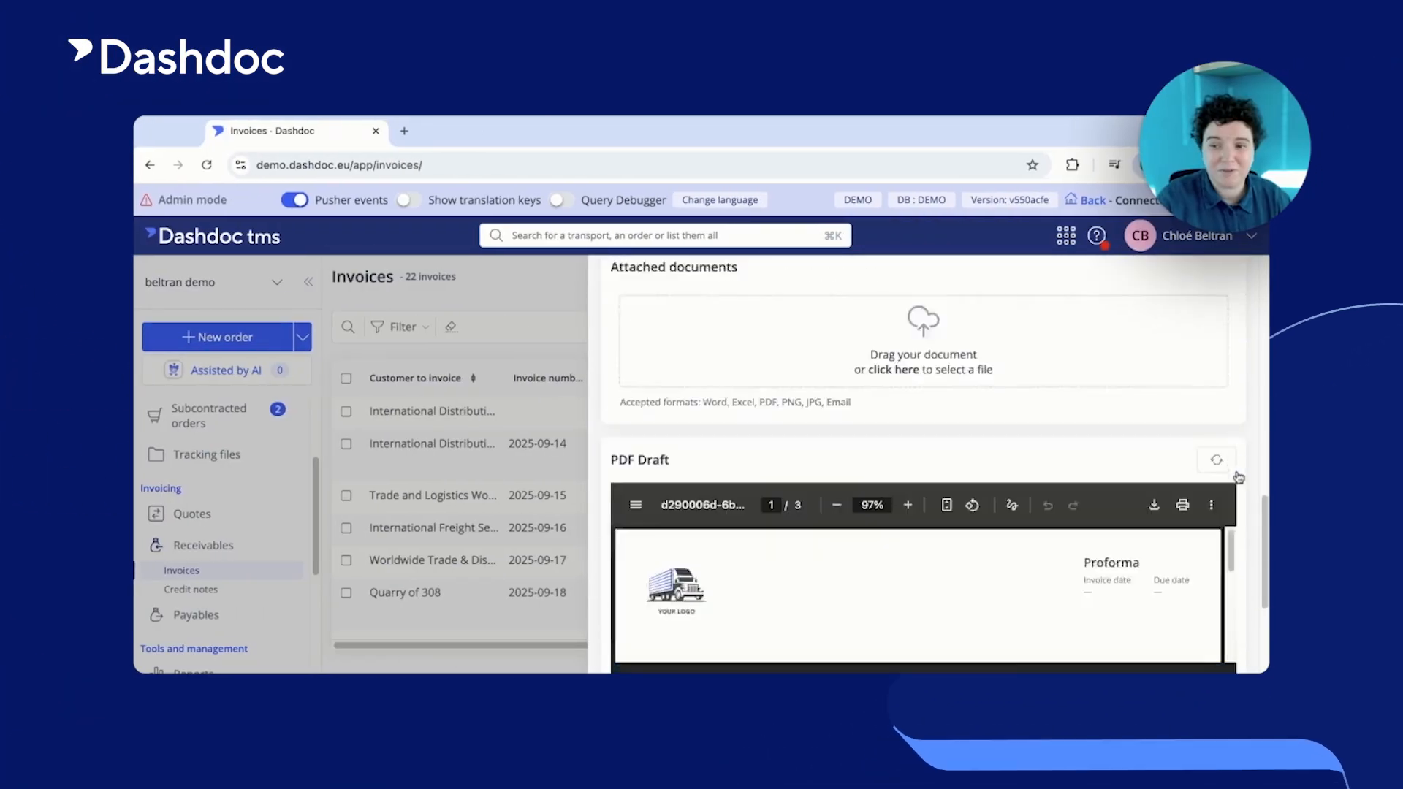
scroll(679, 501, down, 2)
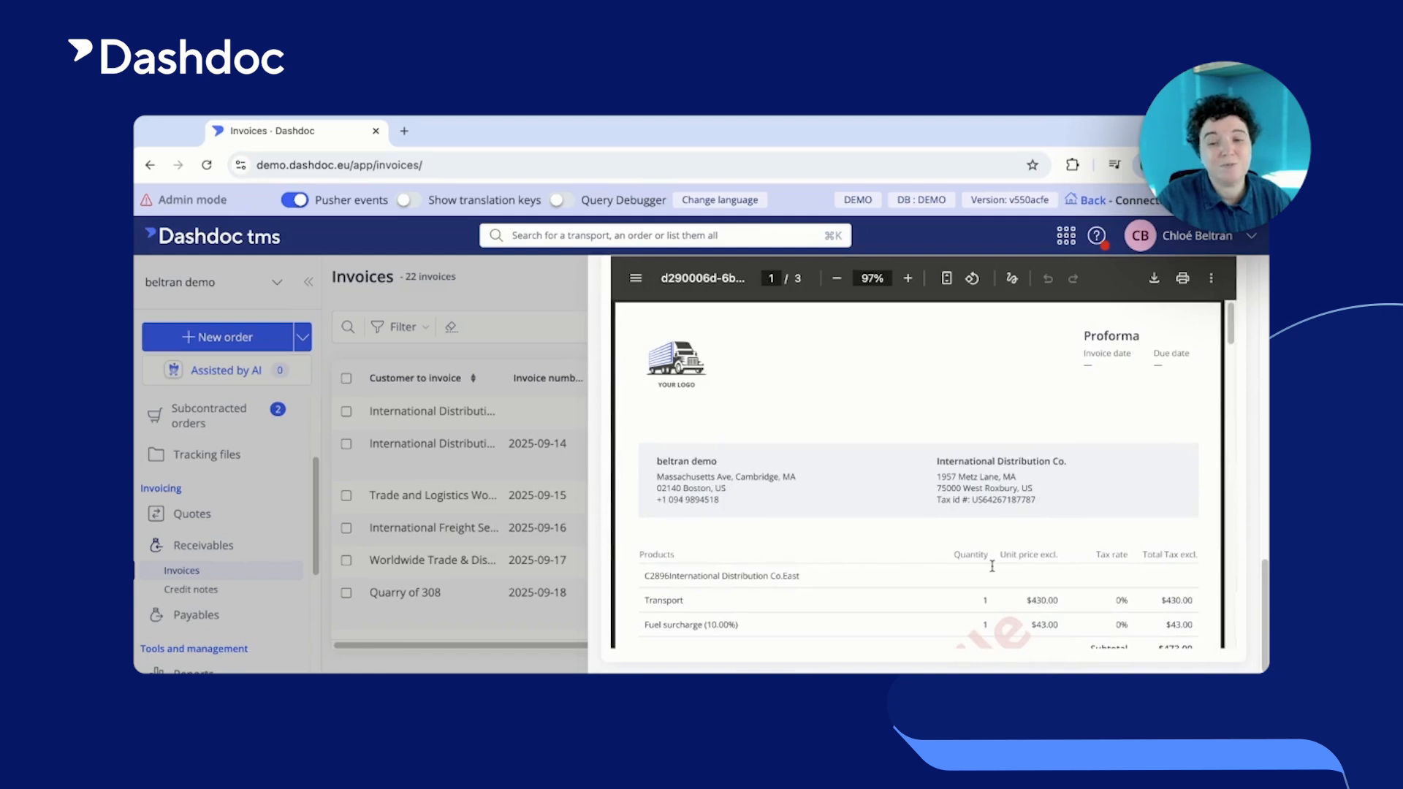
scroll(1138, 539, down, 1)
scroll(1137, 540, down, 5)
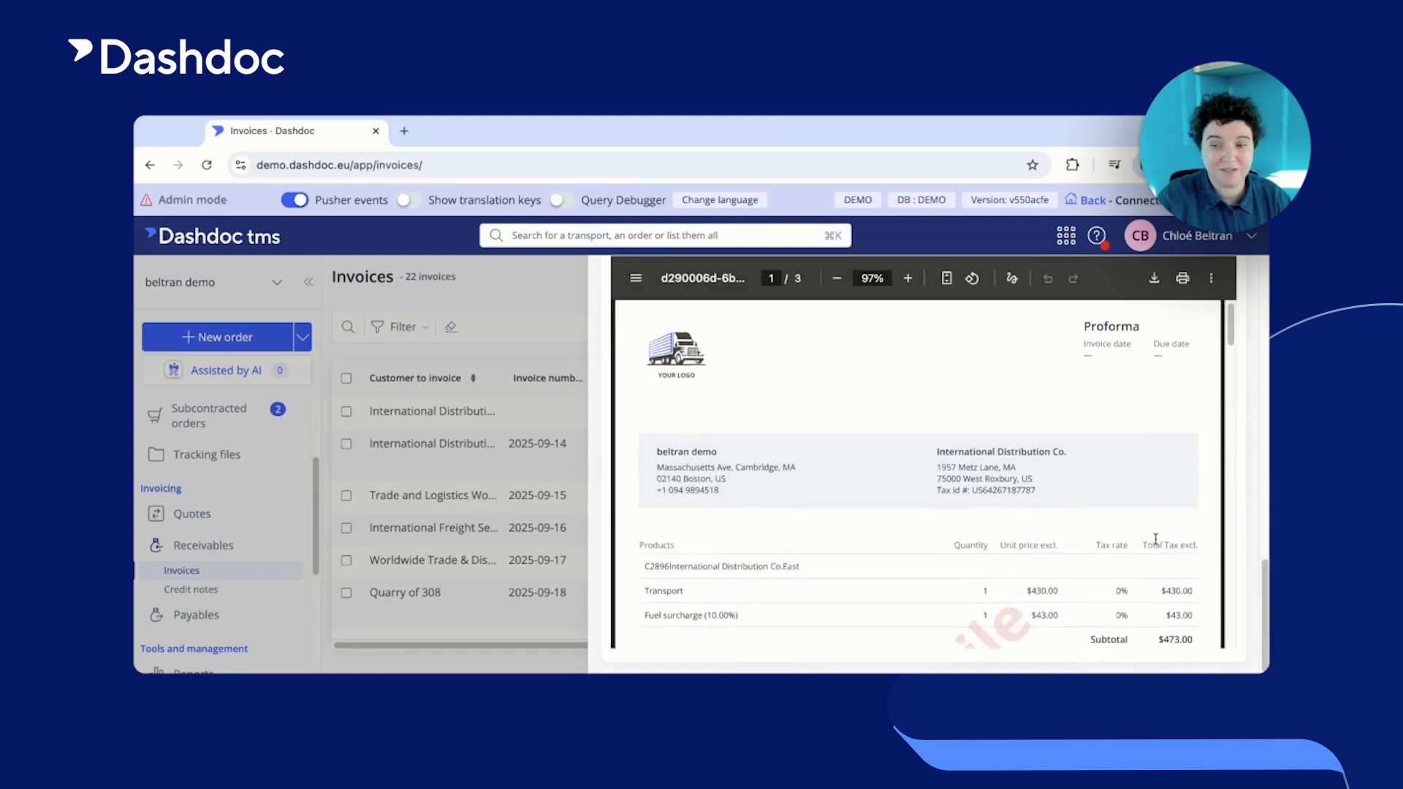
scroll(1160, 538, down, 5)
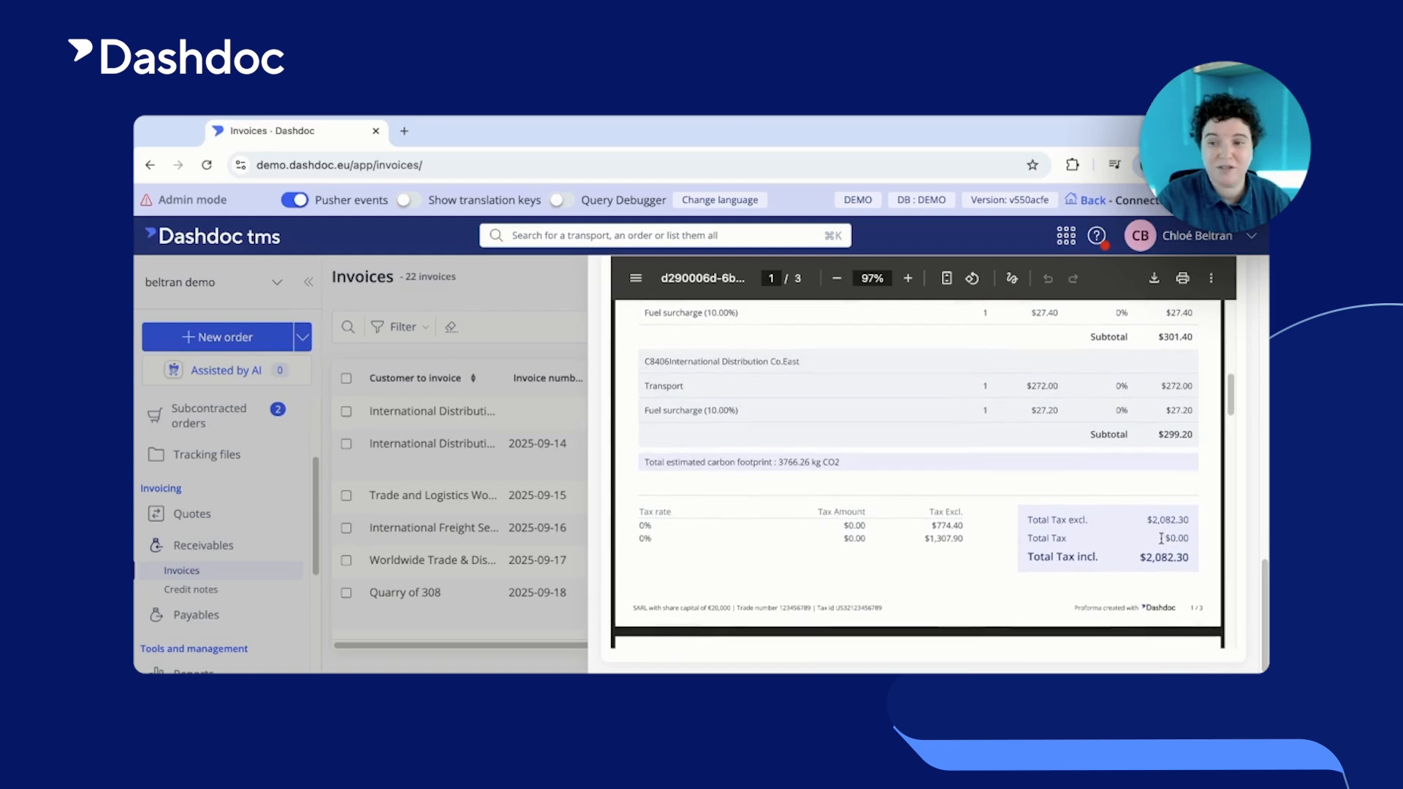
Set the draft invoice's lines organization to Group, with Trucker as the criterion
scroll(1231, 519, up, 3)
scroll(1237, 517, up, 10)
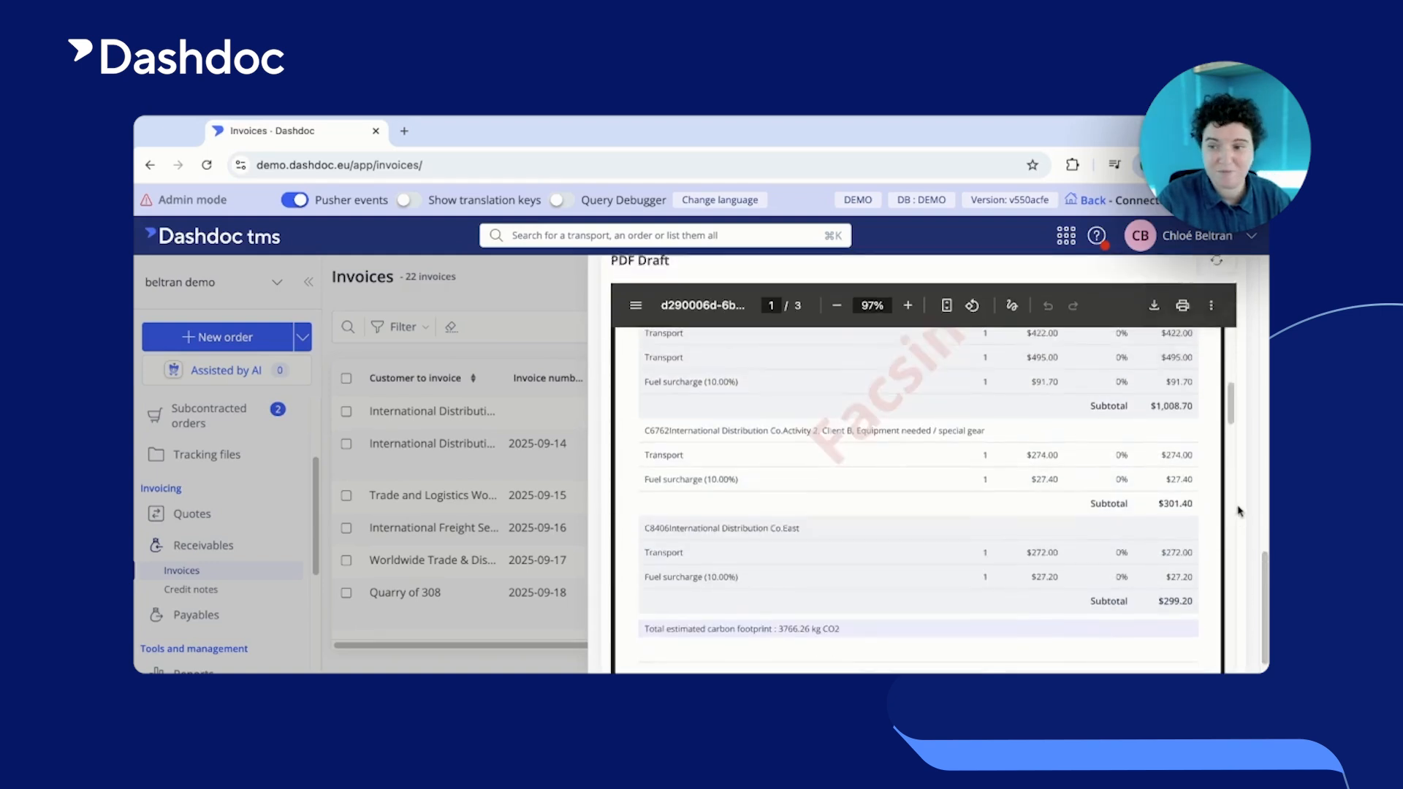
scroll(1240, 512, up, 5)
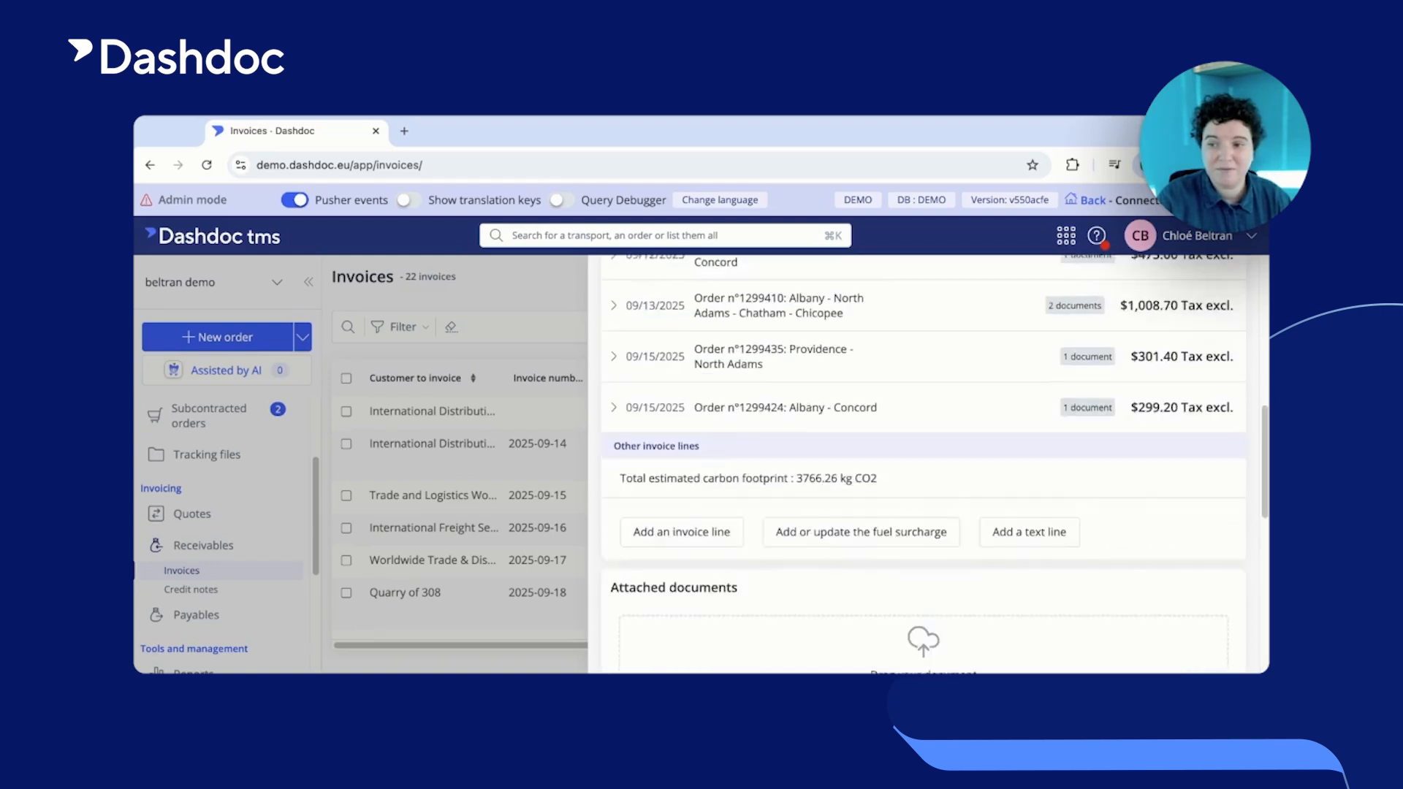
scroll(1191, 438, up, 1)
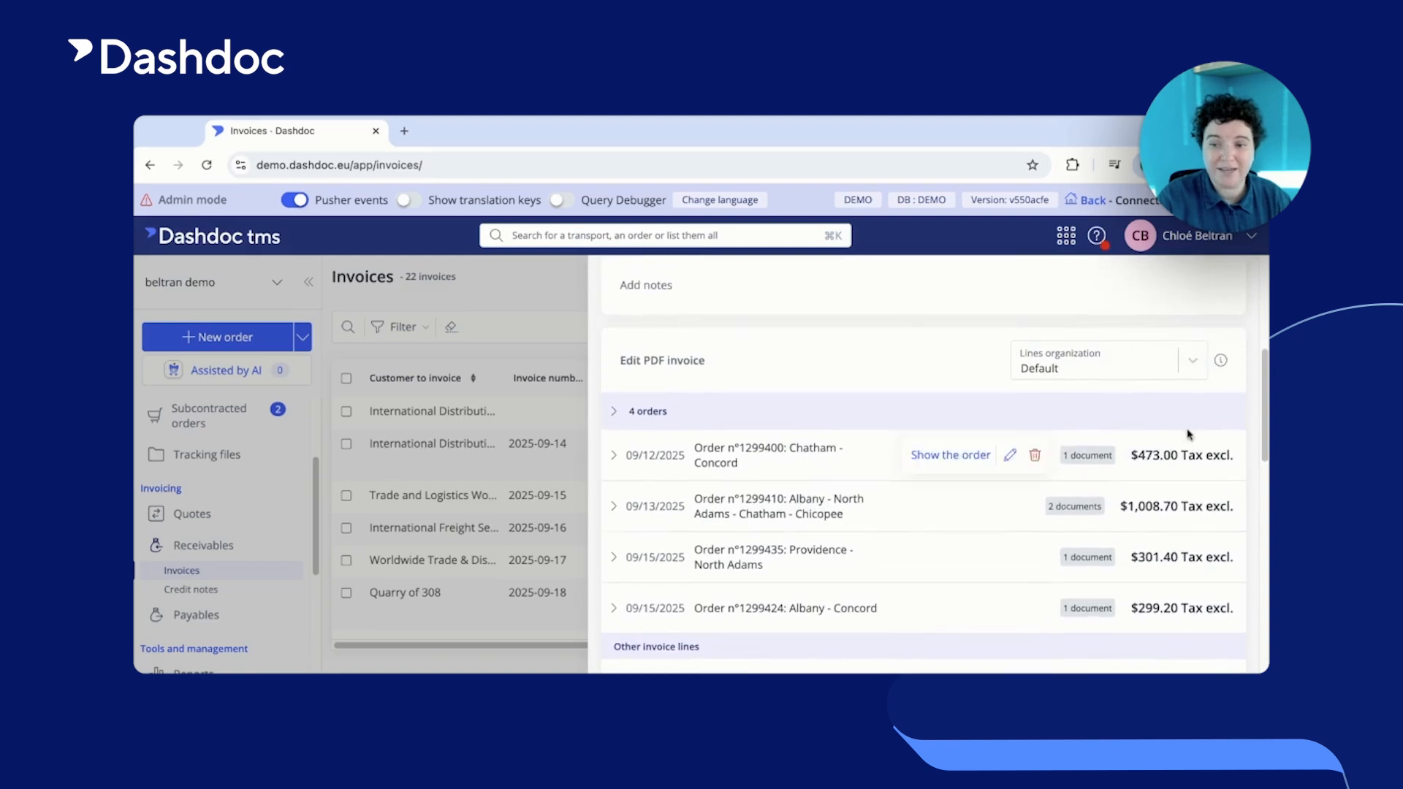
click(1194, 365)
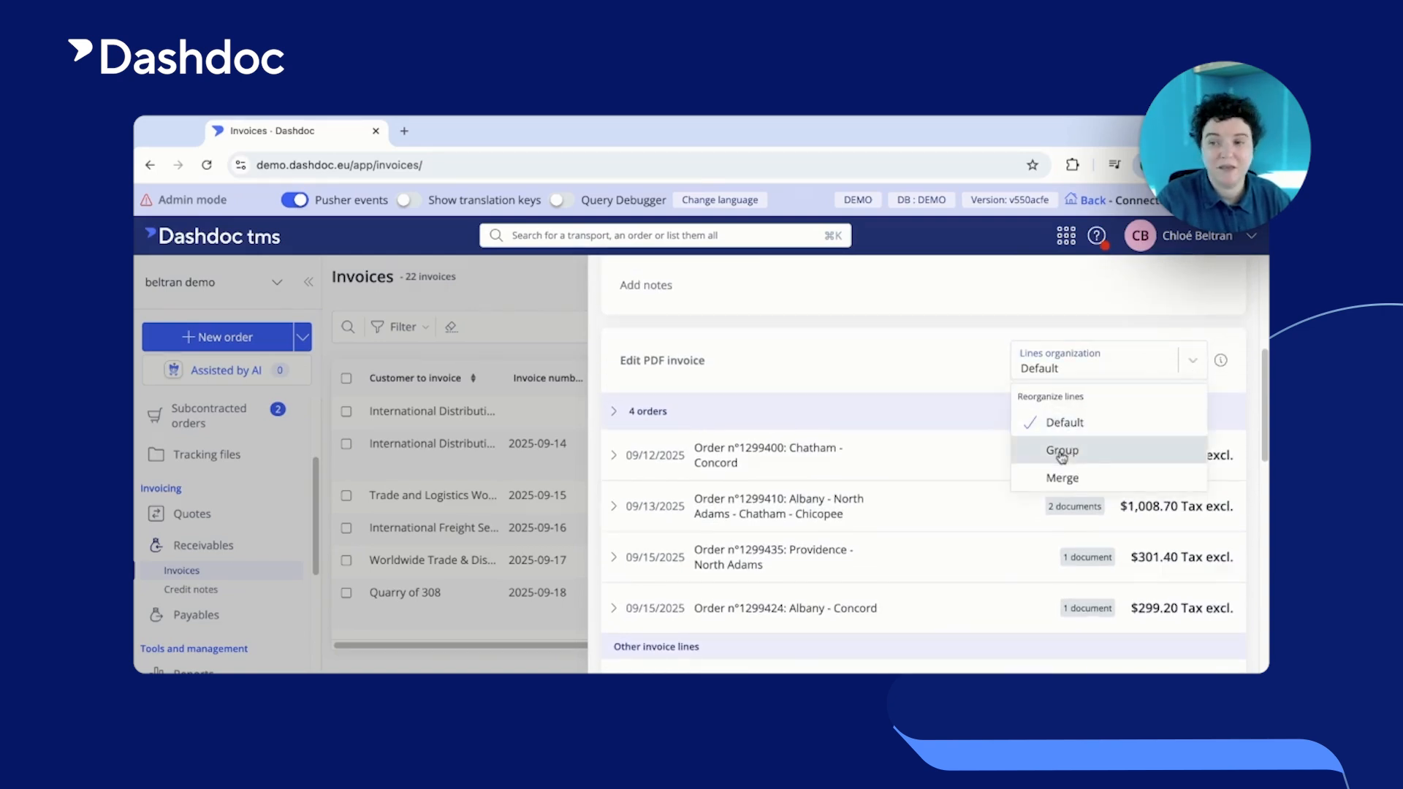
click(1061, 451)
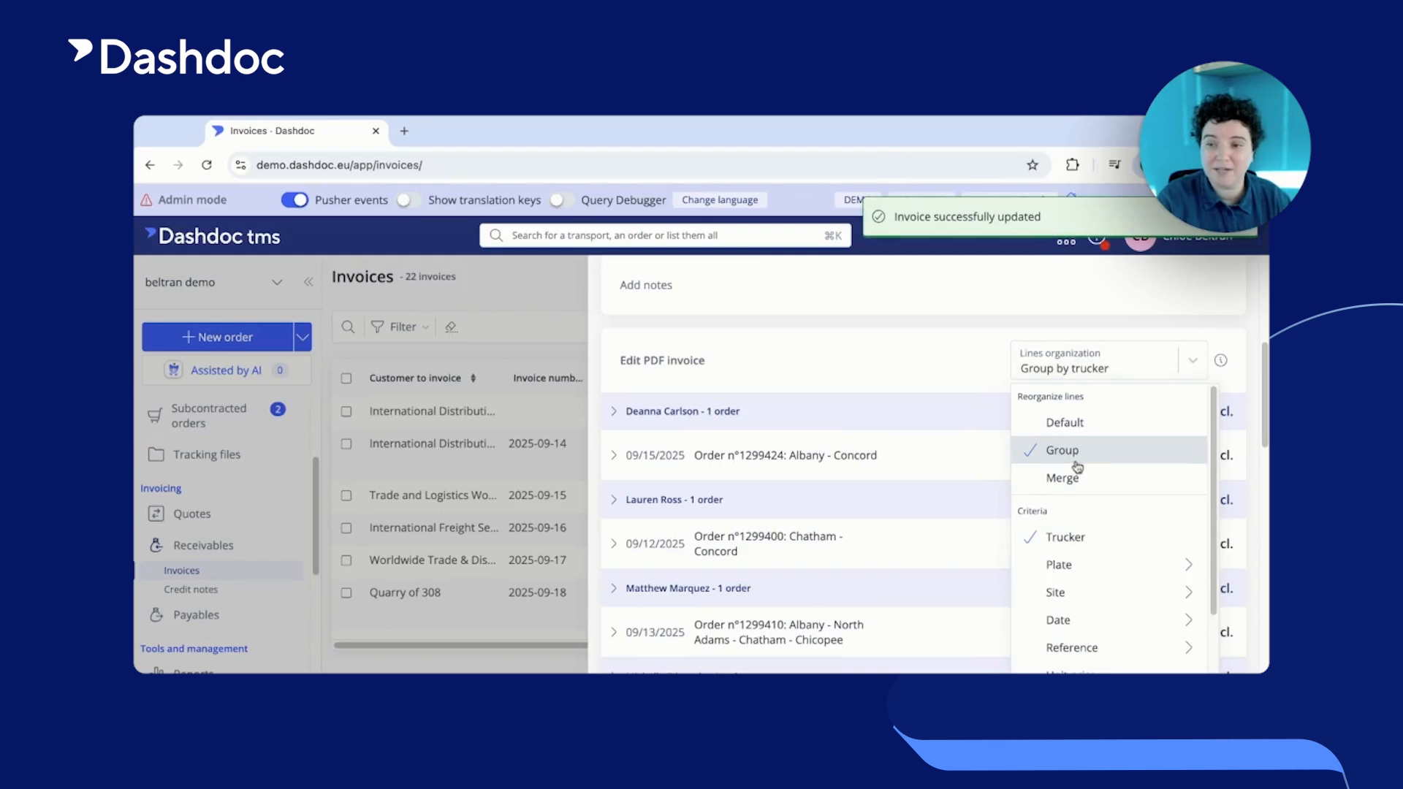
scroll(1125, 531, down, 1)
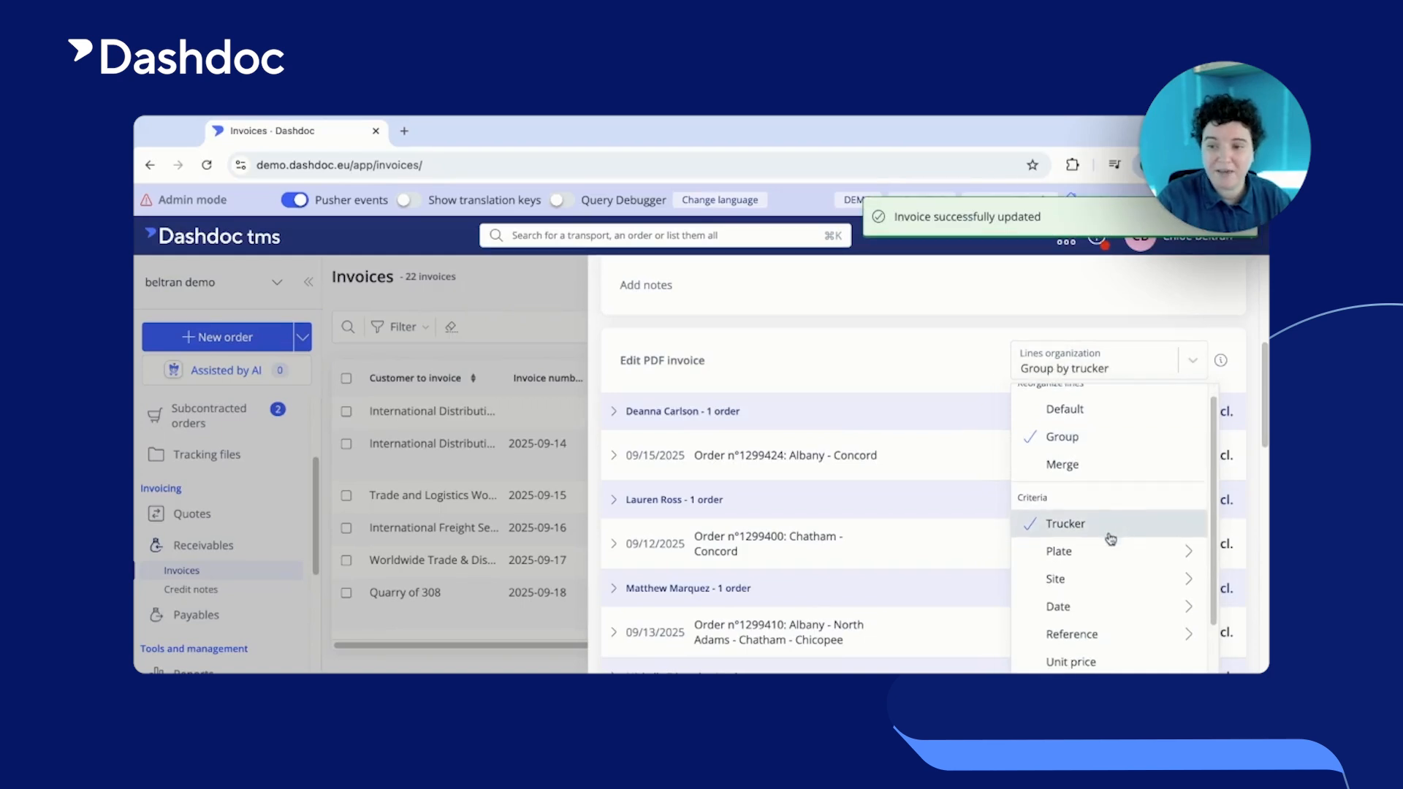
Set the draft invoice's lines organization to Merge, with Trucker as the criterion
mouse_move(1098, 567)
click(964, 586)
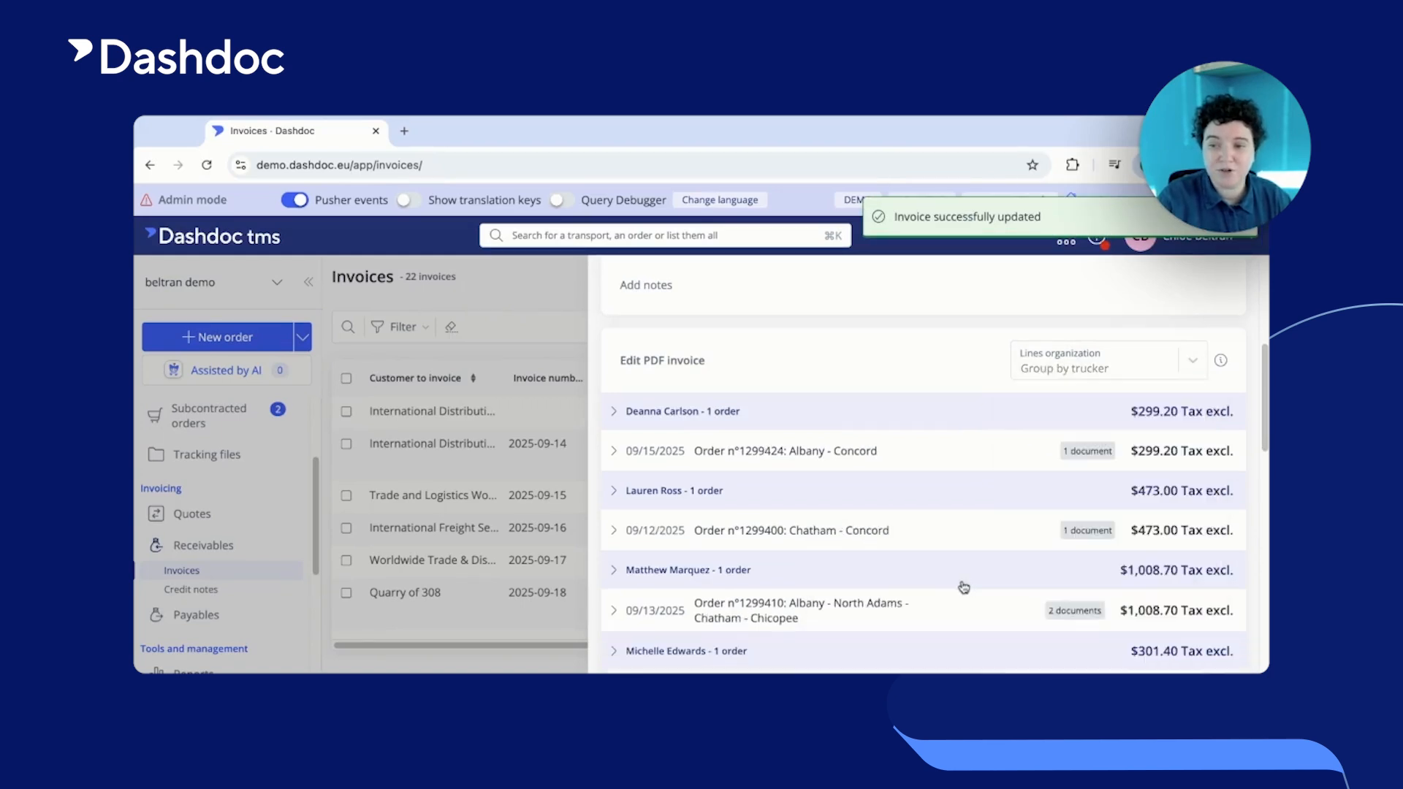
scroll(1021, 511, down, 1)
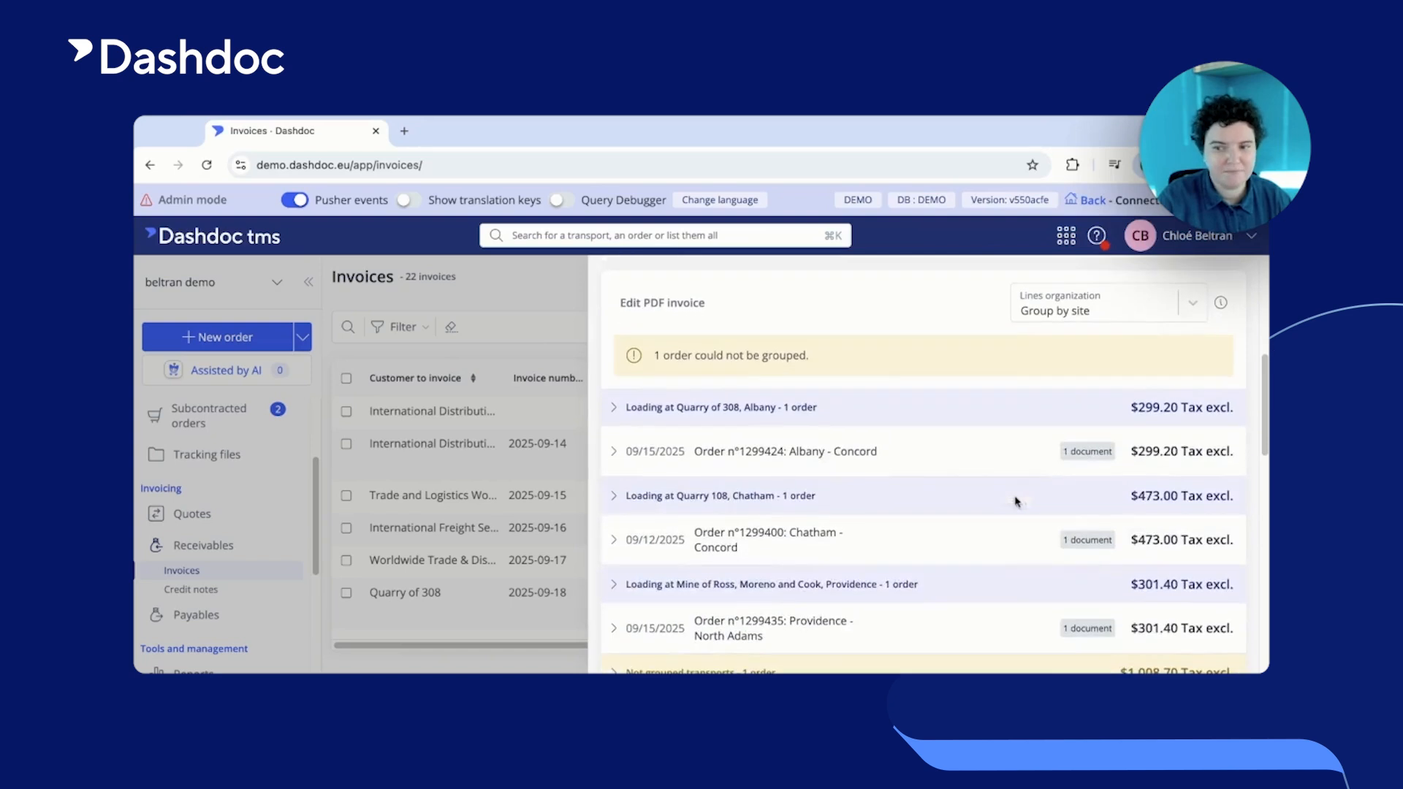
click(1172, 301)
click(1102, 423)
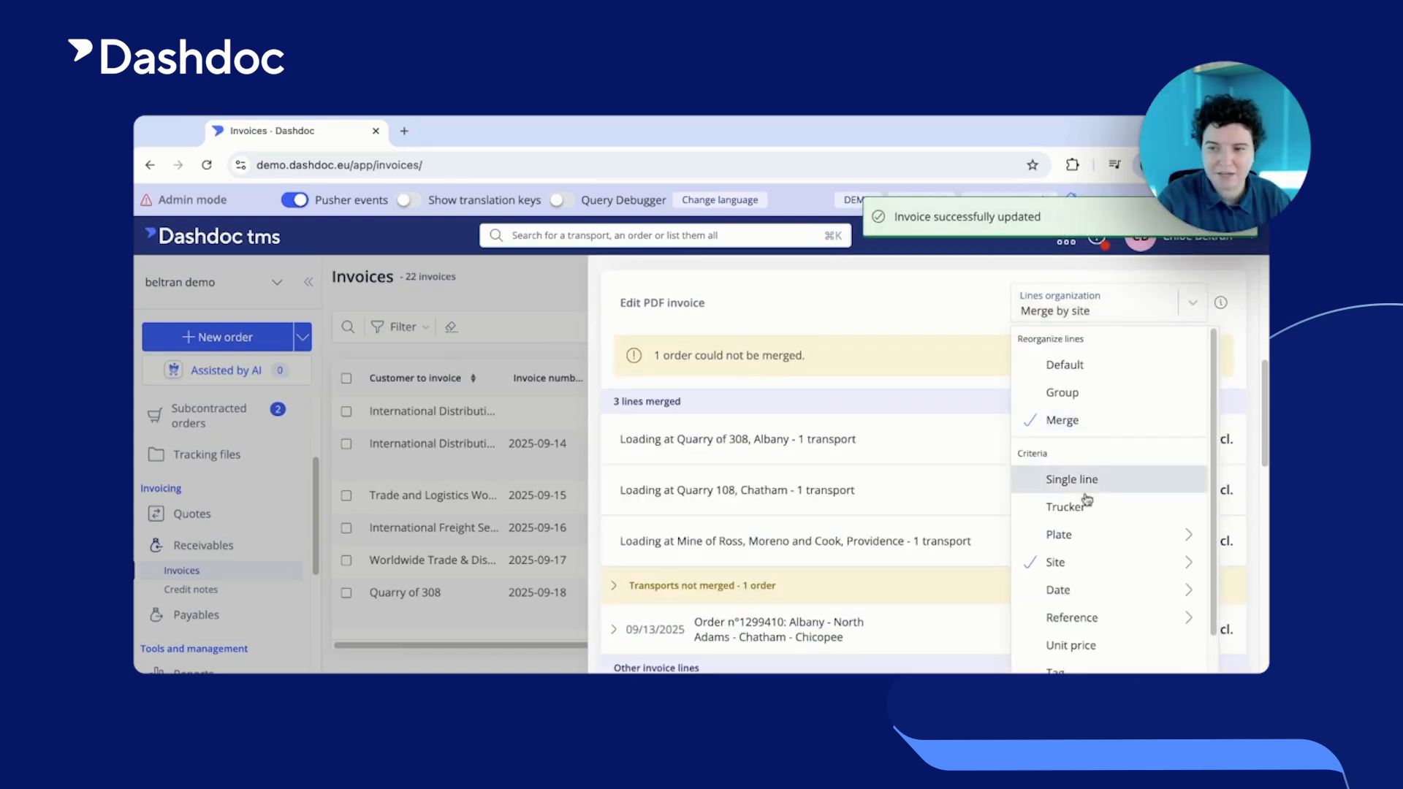
click(1084, 508)
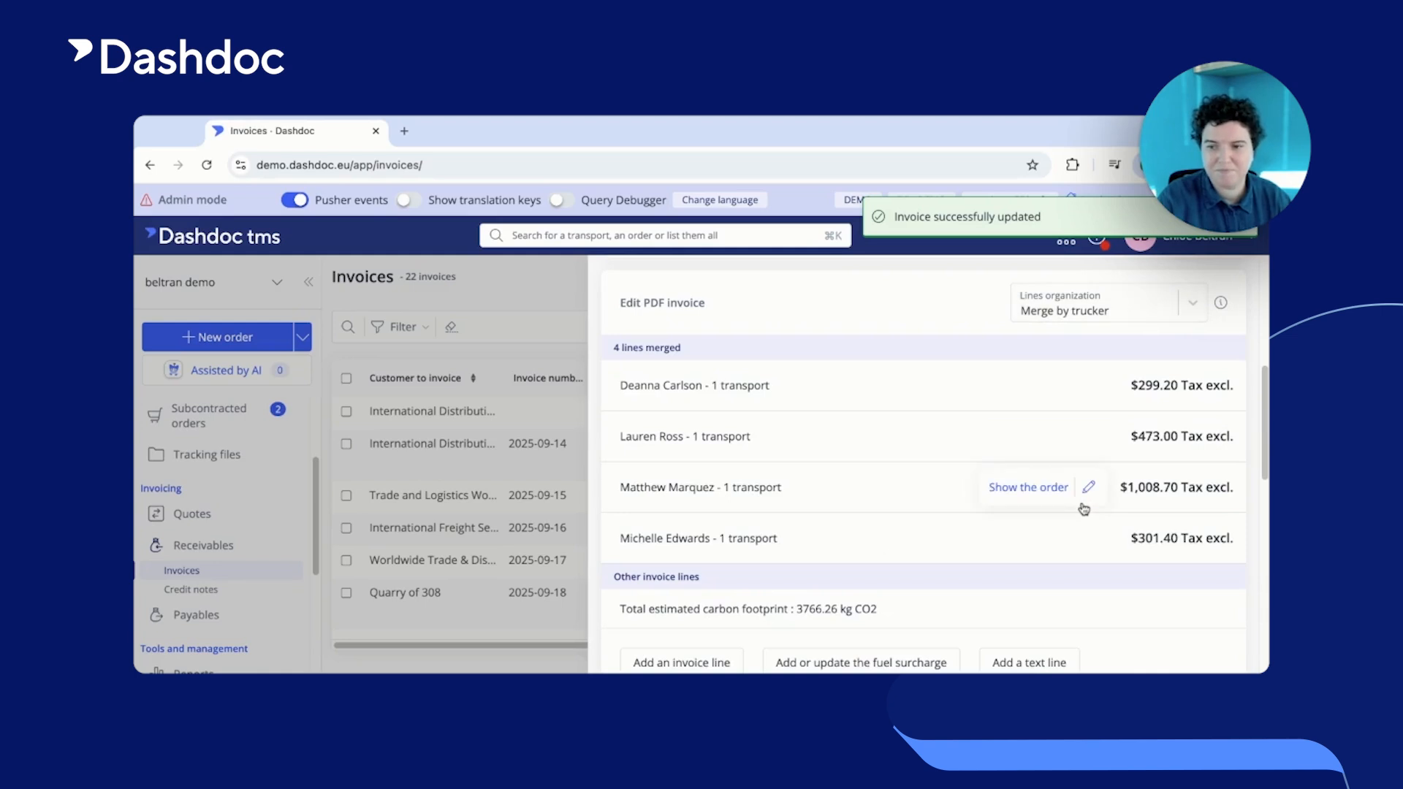
Examine the invoice lines merged by trucker and the PDF draft through to its totals and payment terms
scroll(1247, 360, down, 5)
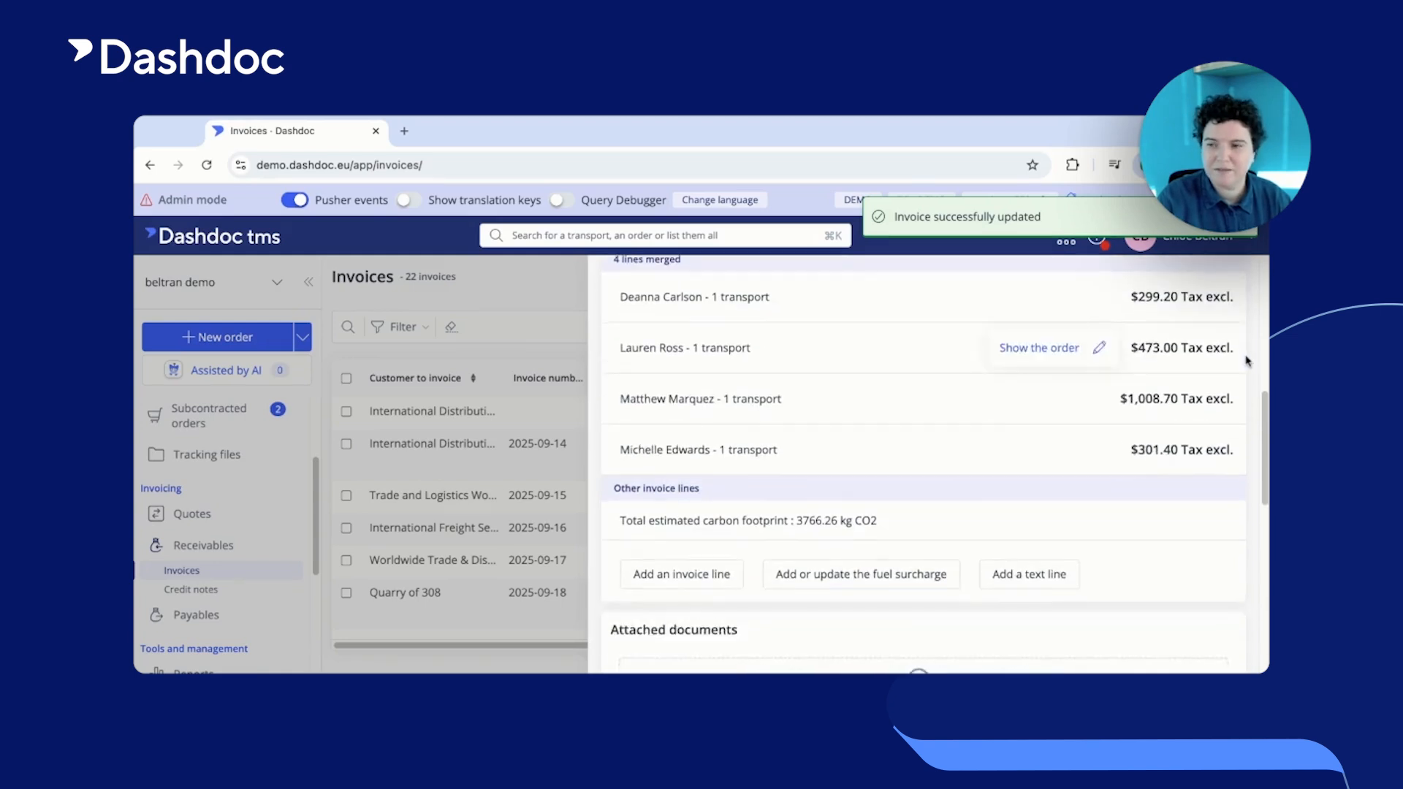
scroll(1247, 361, down, 5)
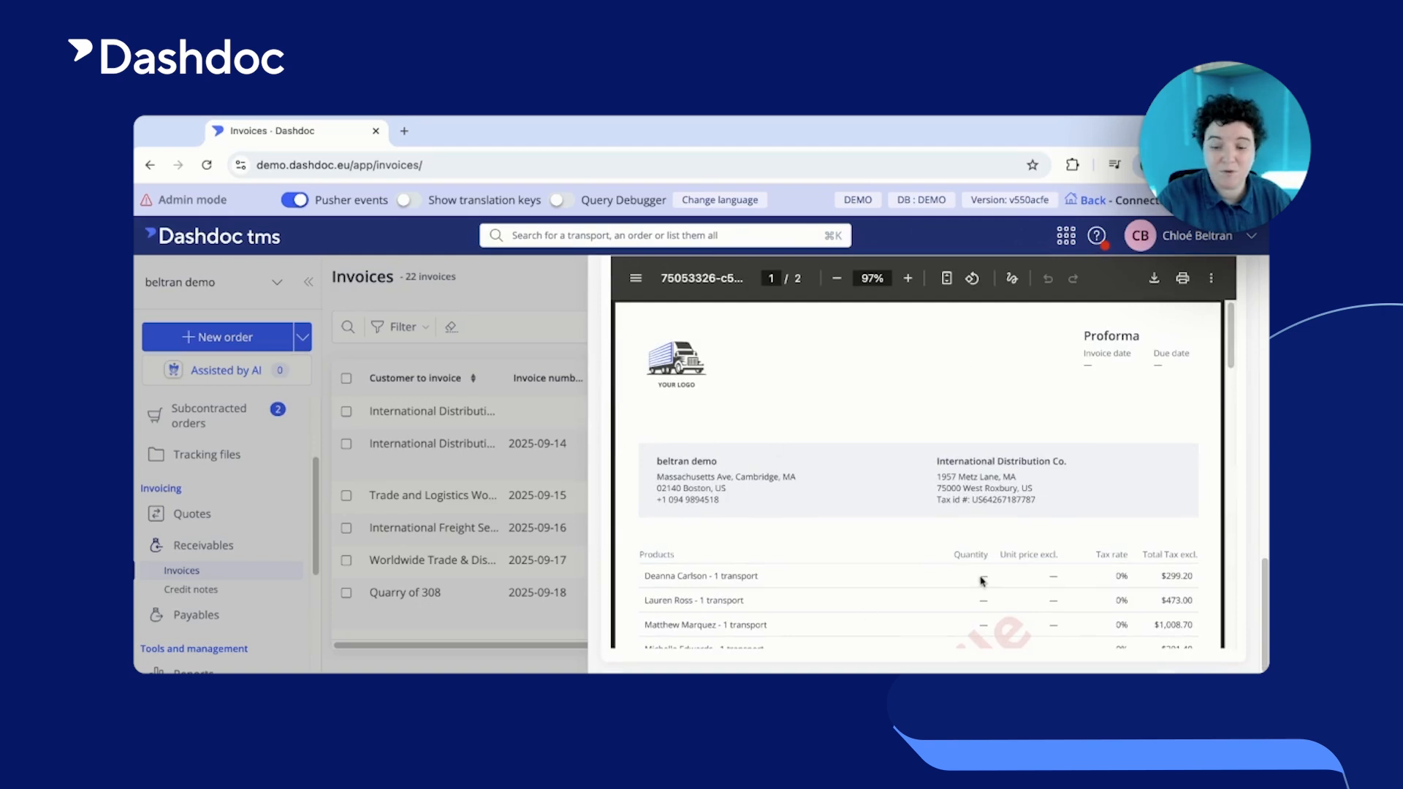
scroll(852, 548, down, 5)
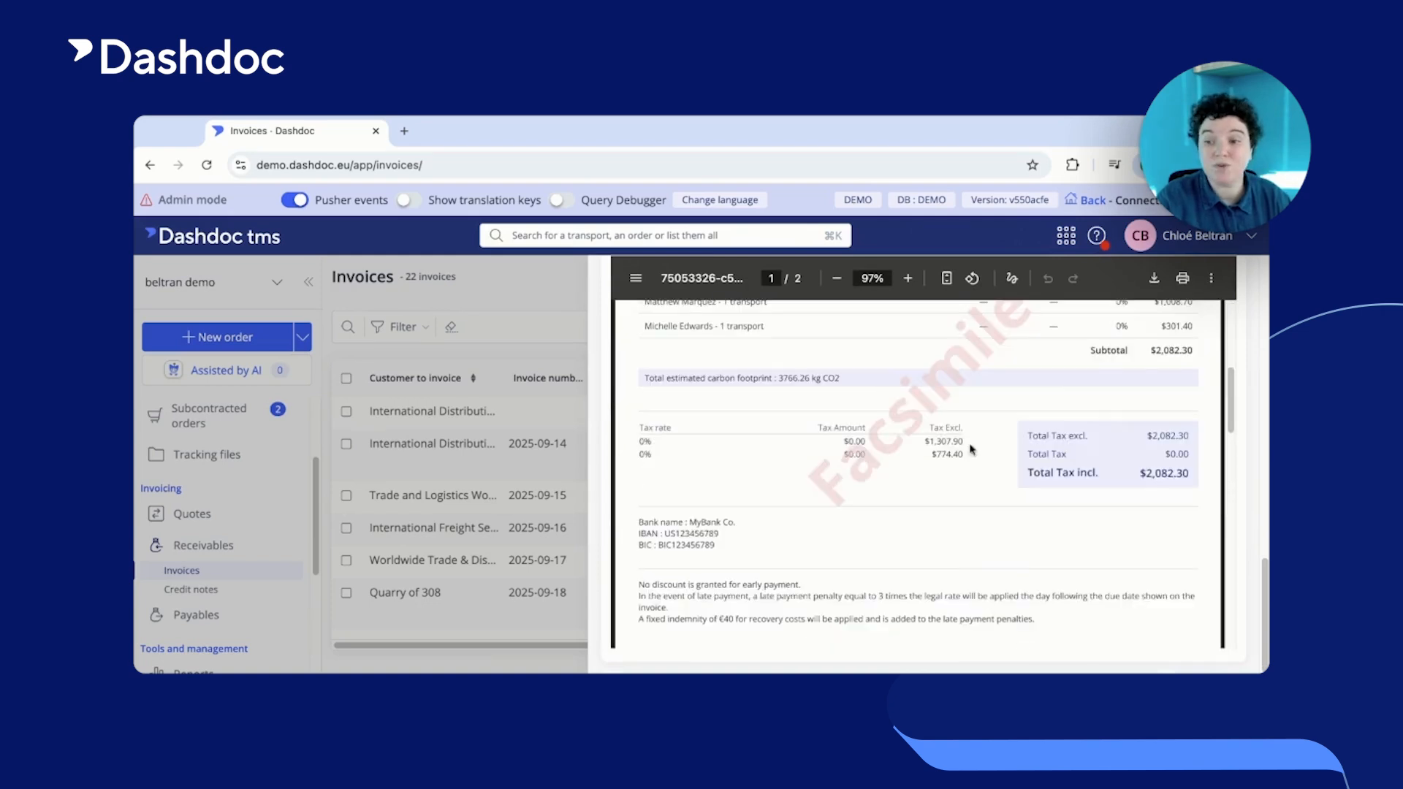
scroll(958, 445, up, 1)
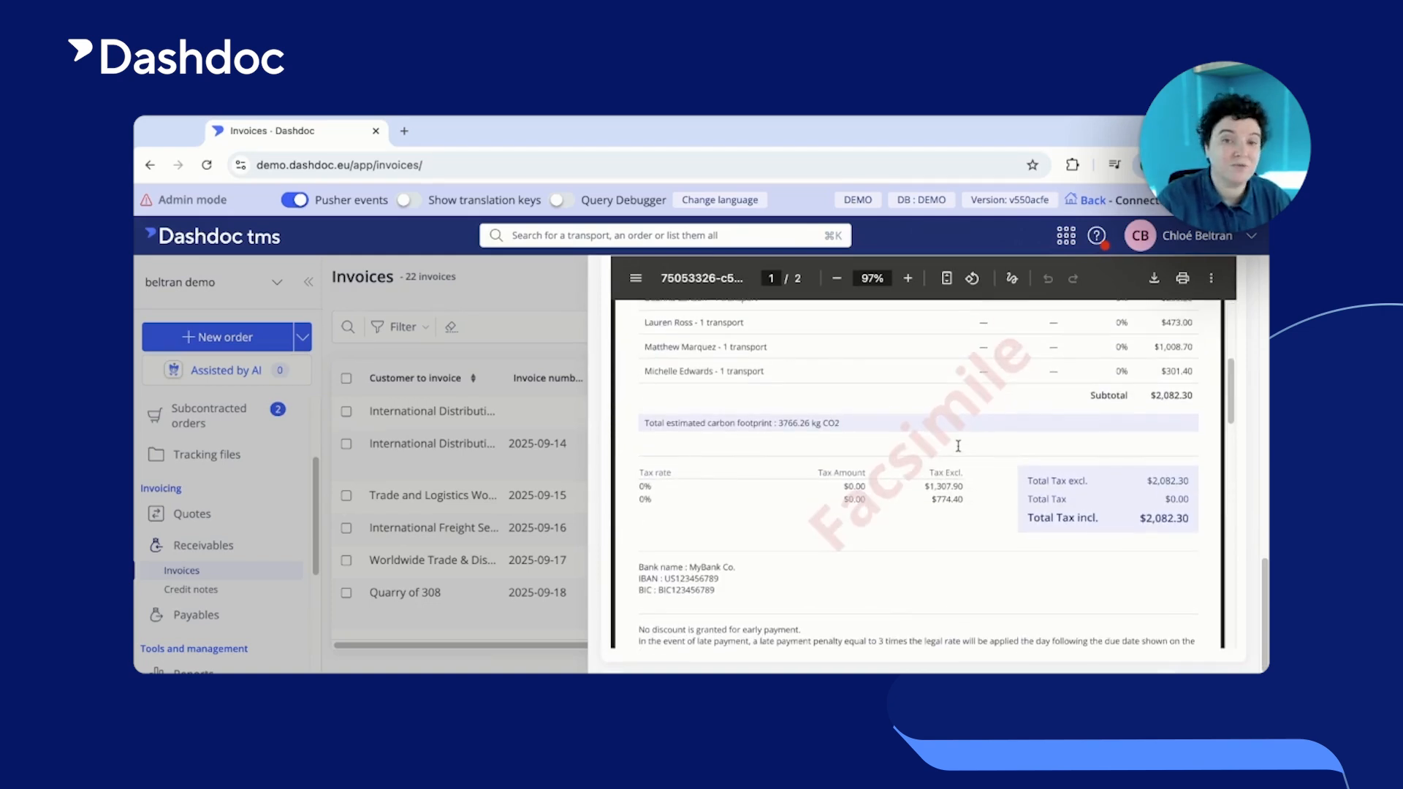
scroll(1239, 435, up, 4)
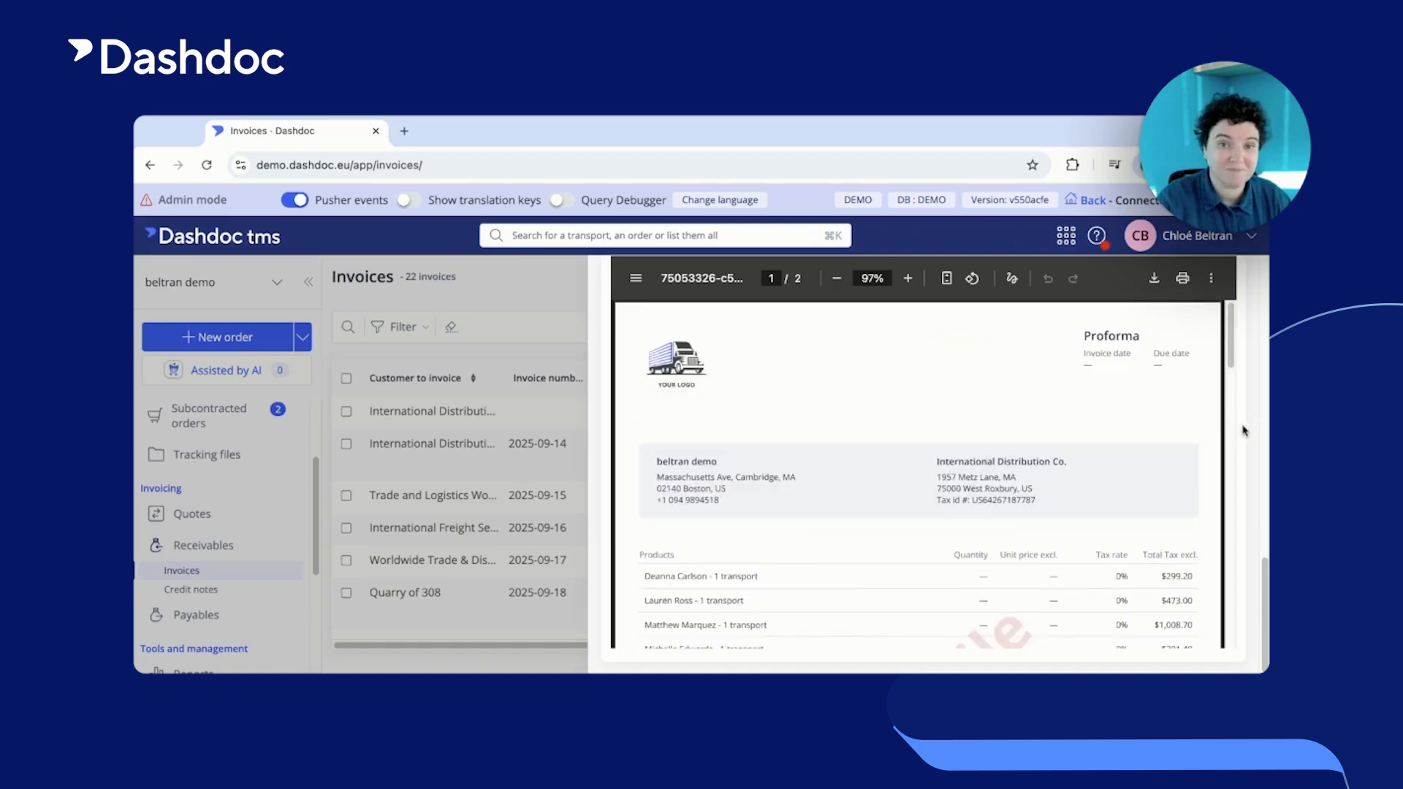
Review the International Distribution Co. invoice personalization and save it with the Invoice Resume template, MyBank, English (United States) and one fuel surcharge line per order
scroll(1244, 431, up, 10)
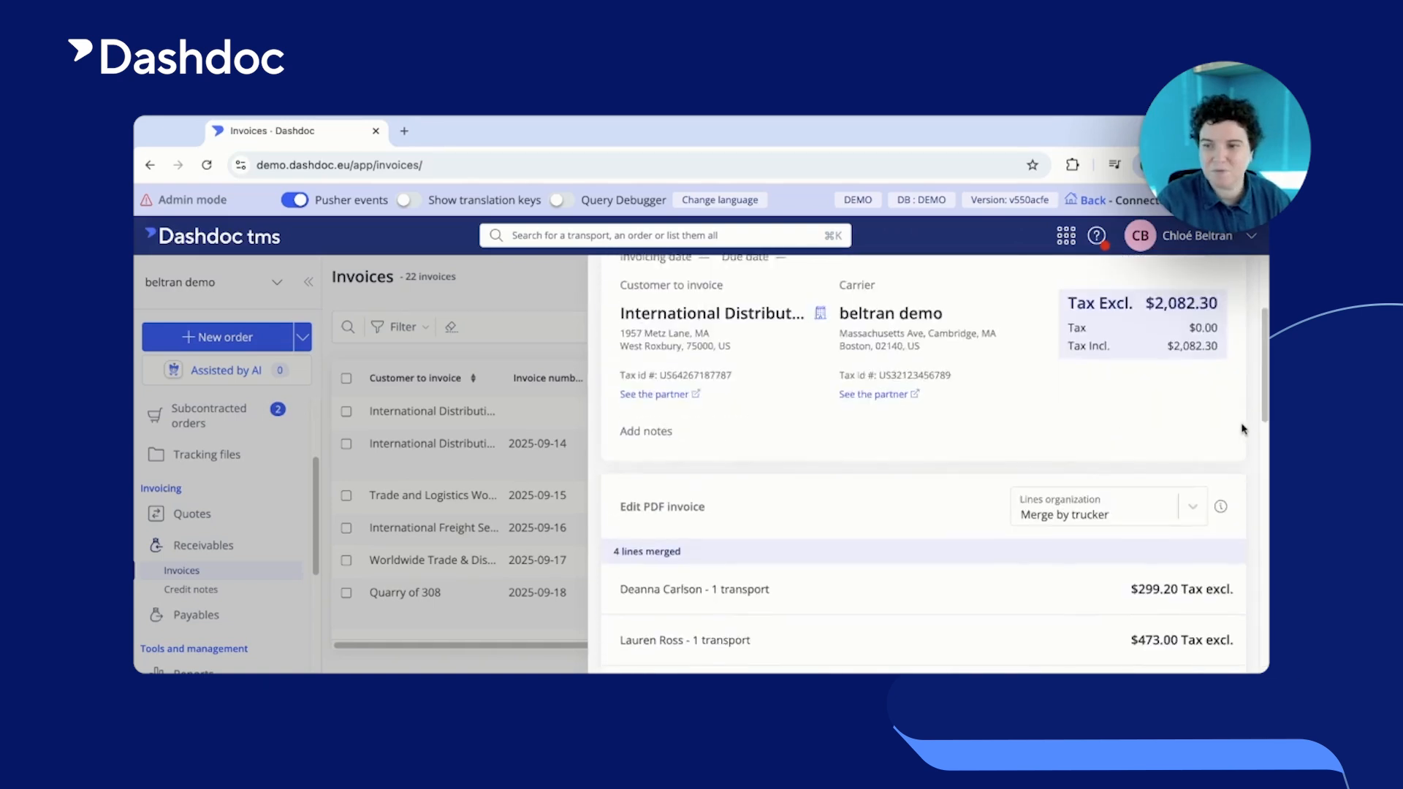
scroll(1242, 429, up, 3)
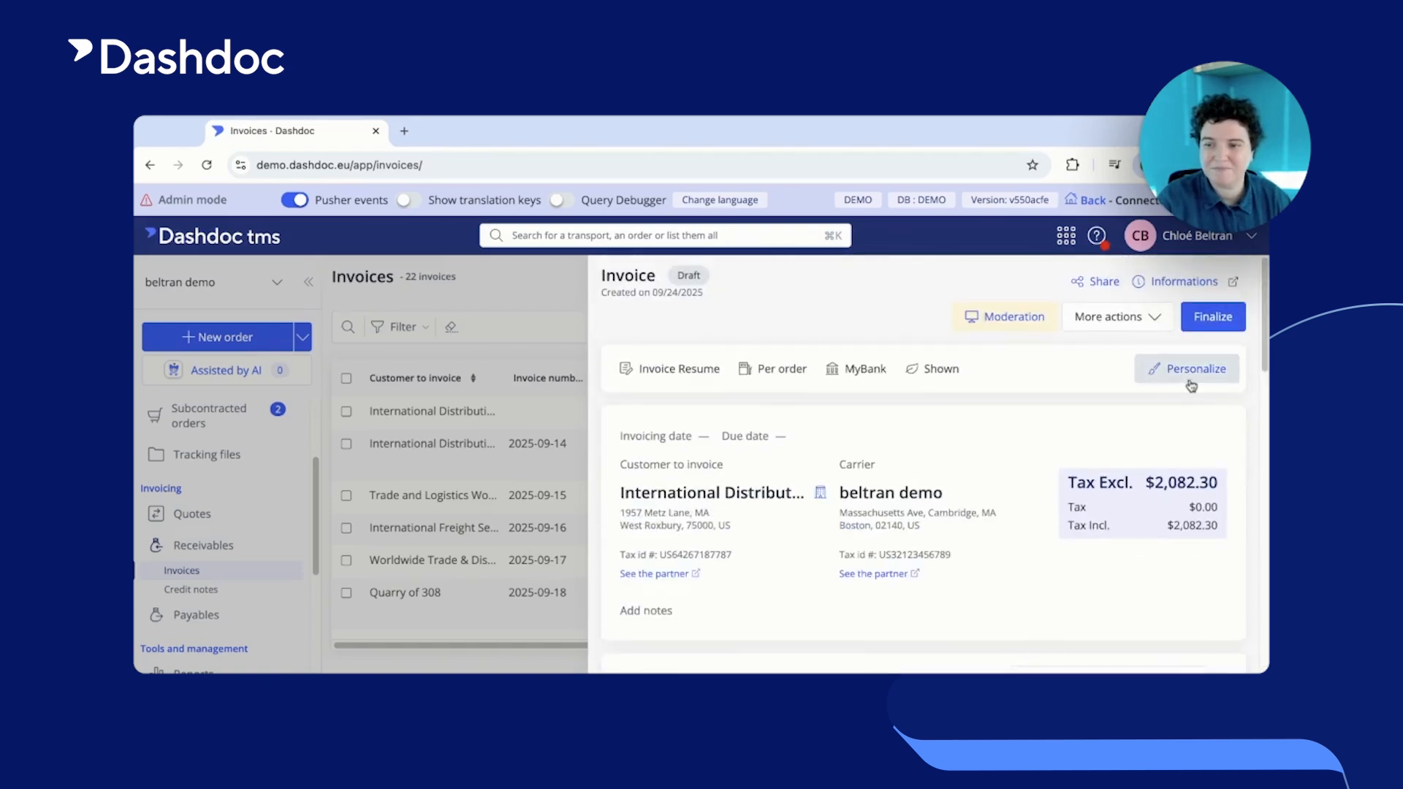
click(1192, 374)
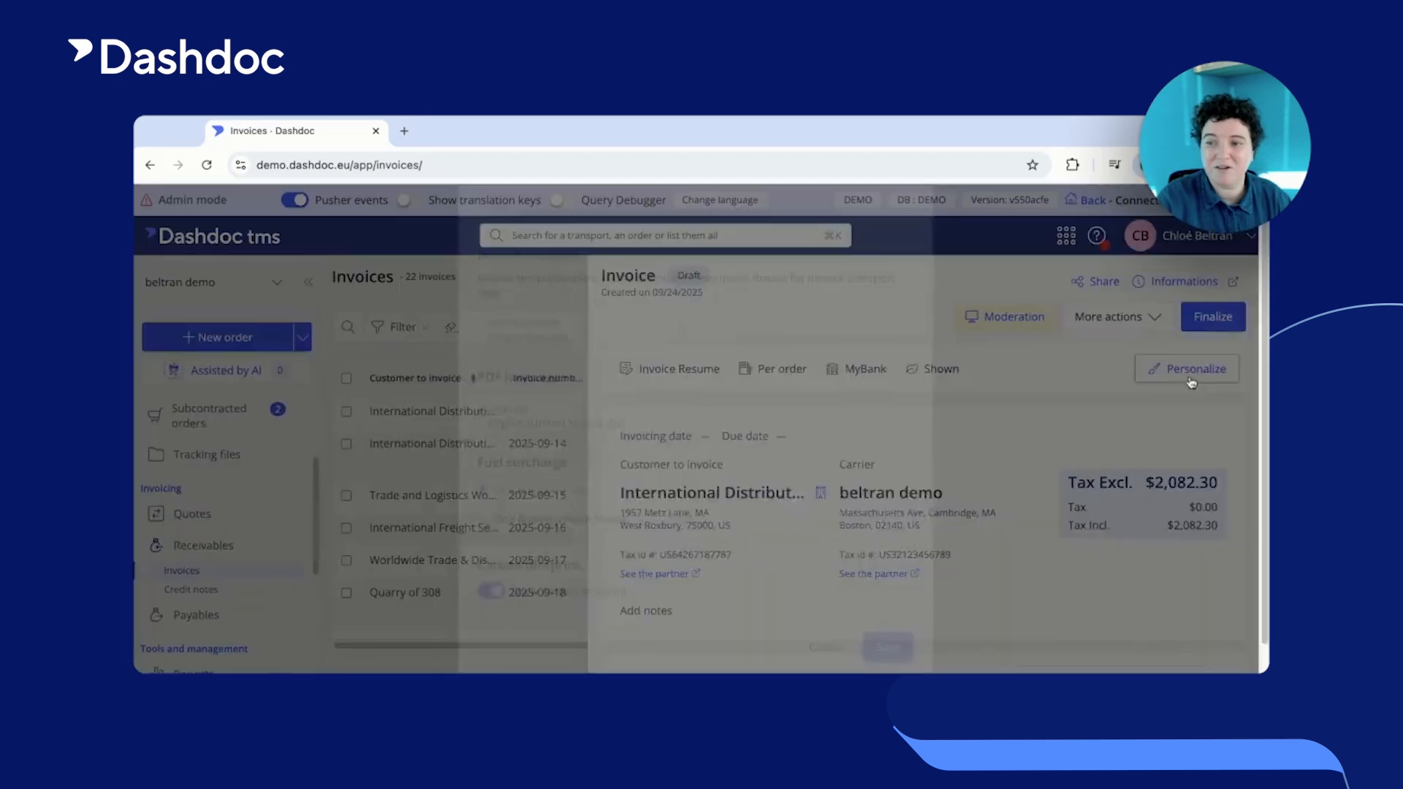
scroll(817, 404, down, 2)
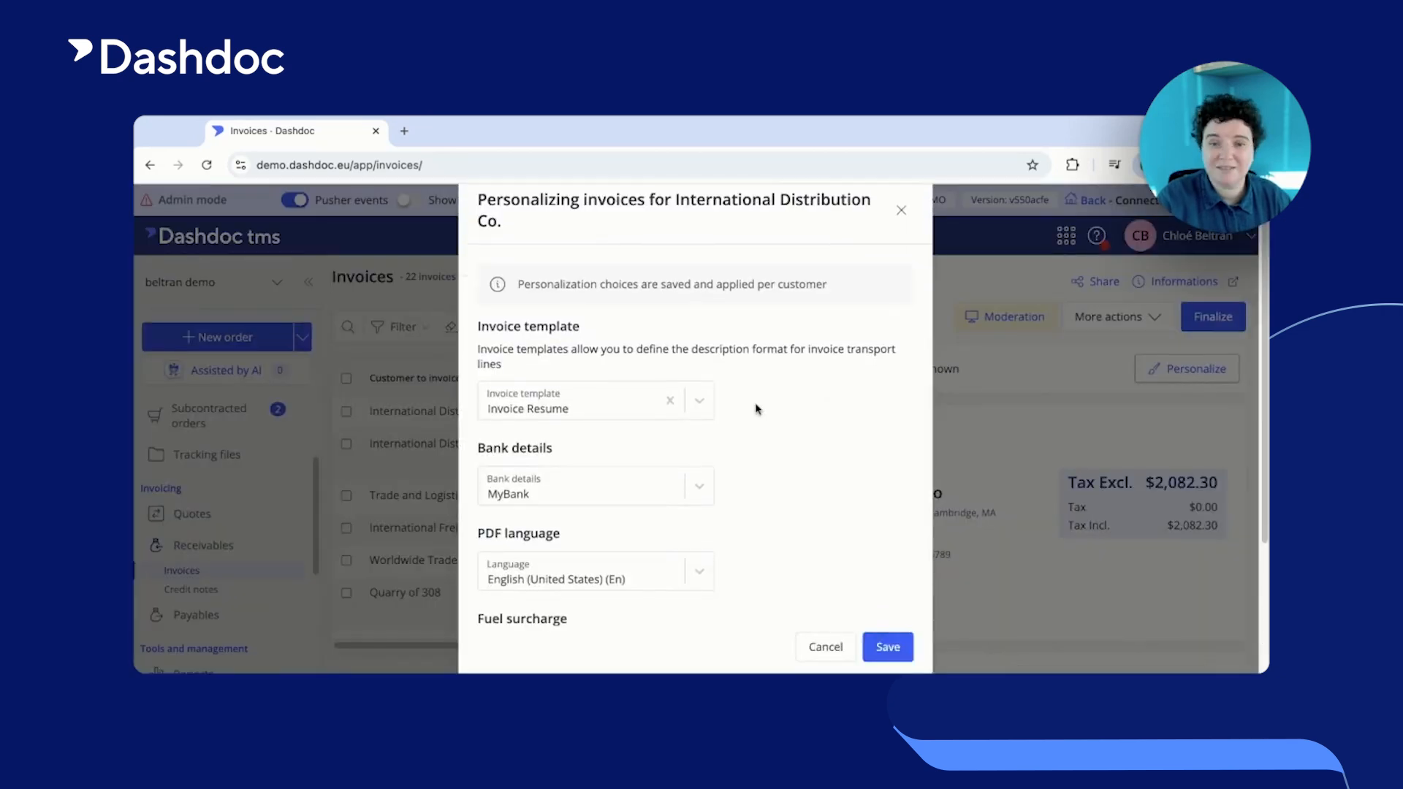
click(702, 401)
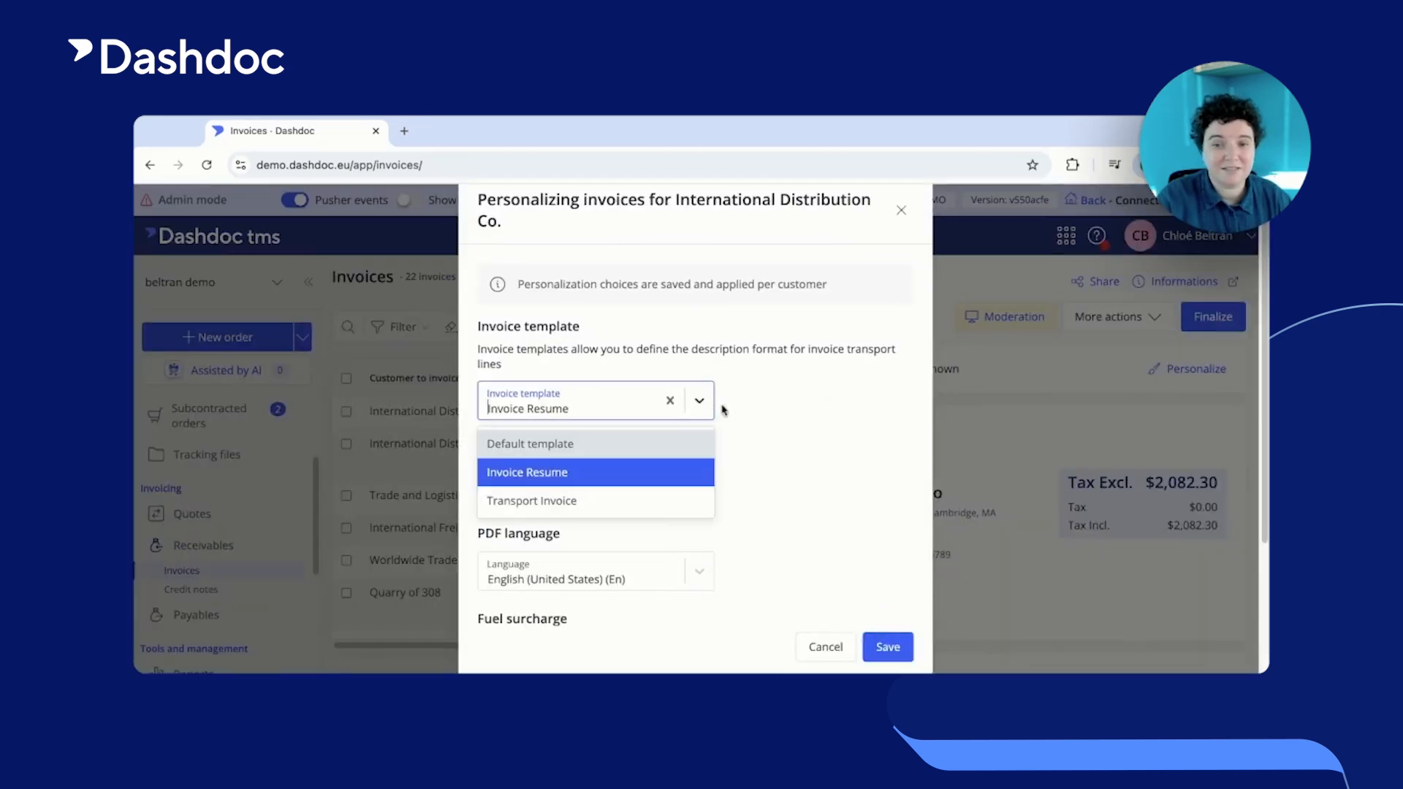
click(787, 404)
scroll(683, 447, down, 2)
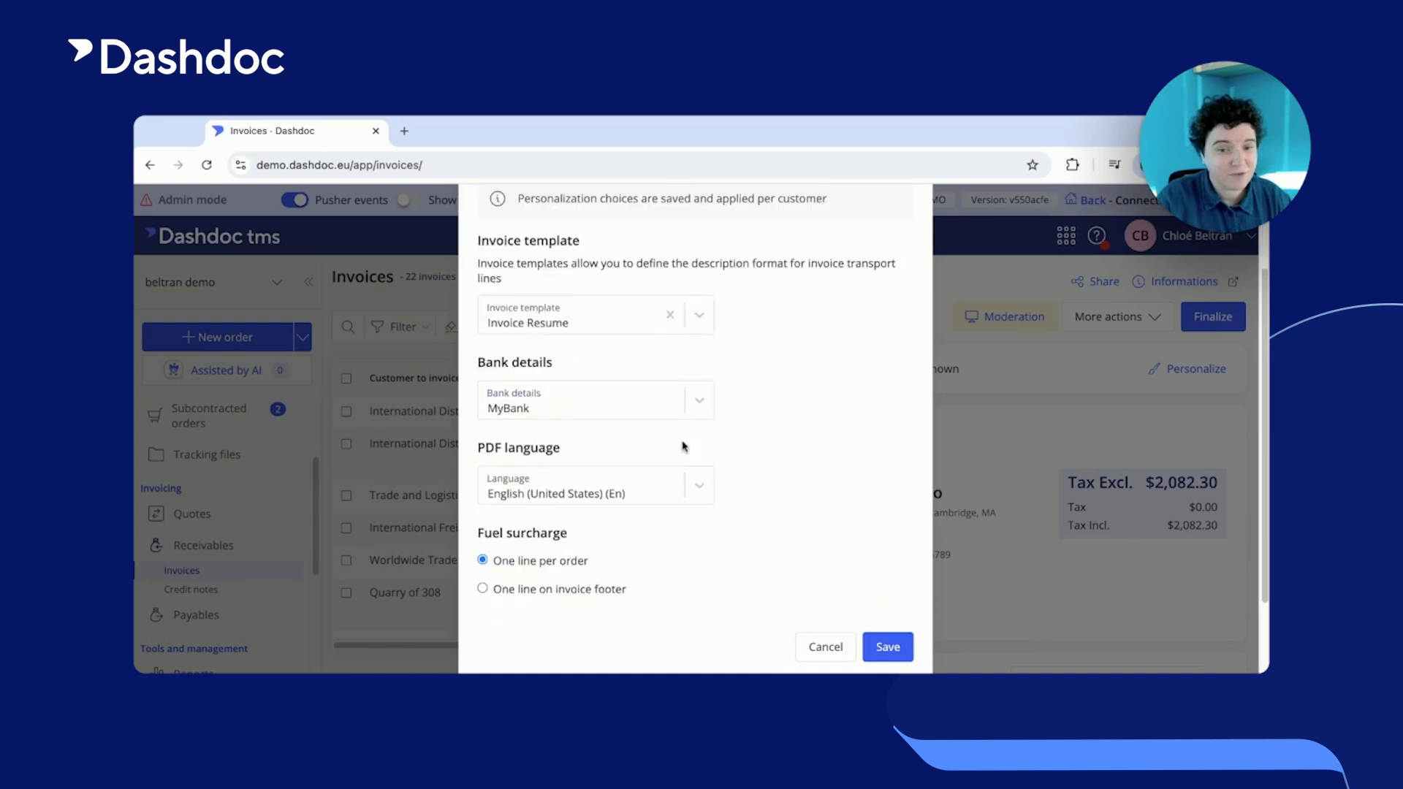
click(708, 411)
click(781, 402)
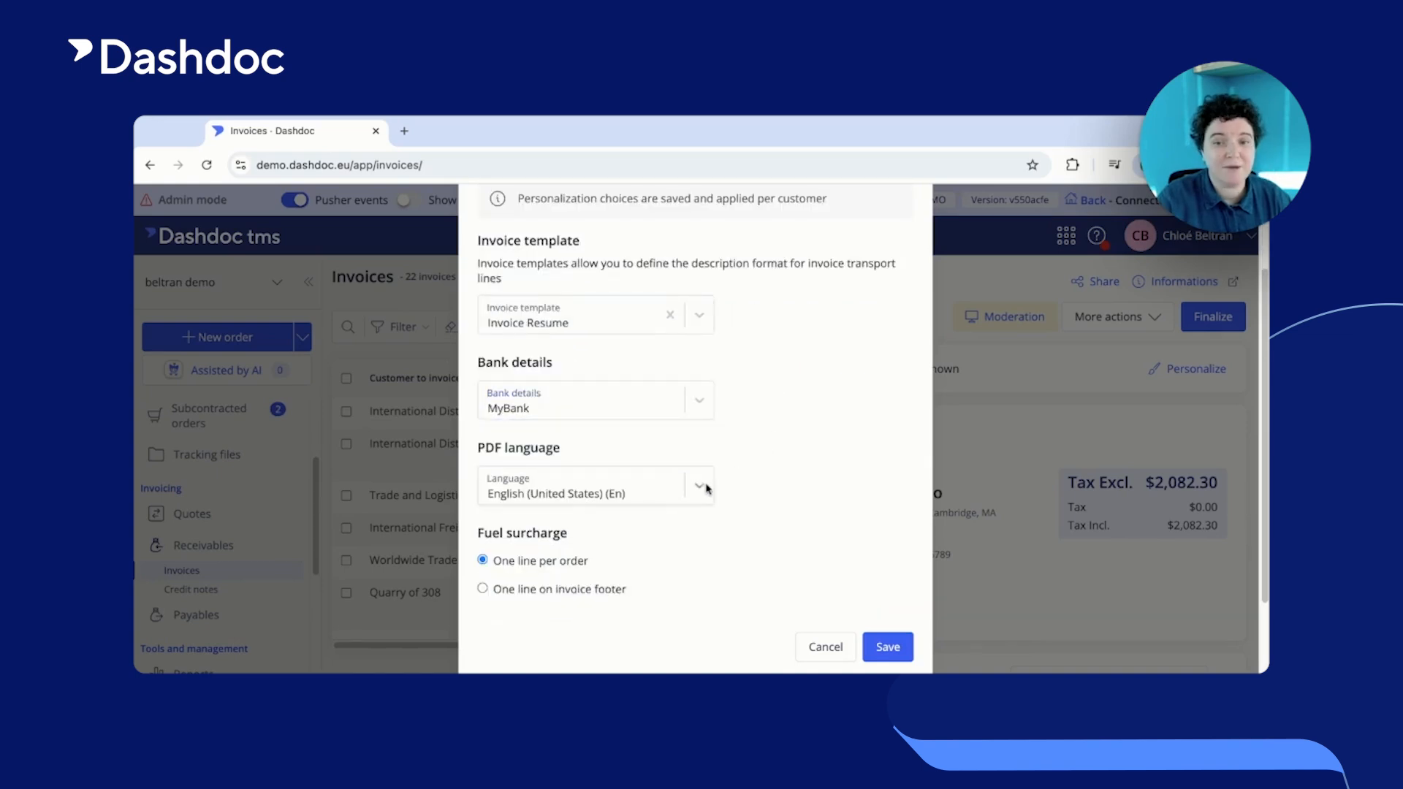
scroll(801, 462, down, 2)
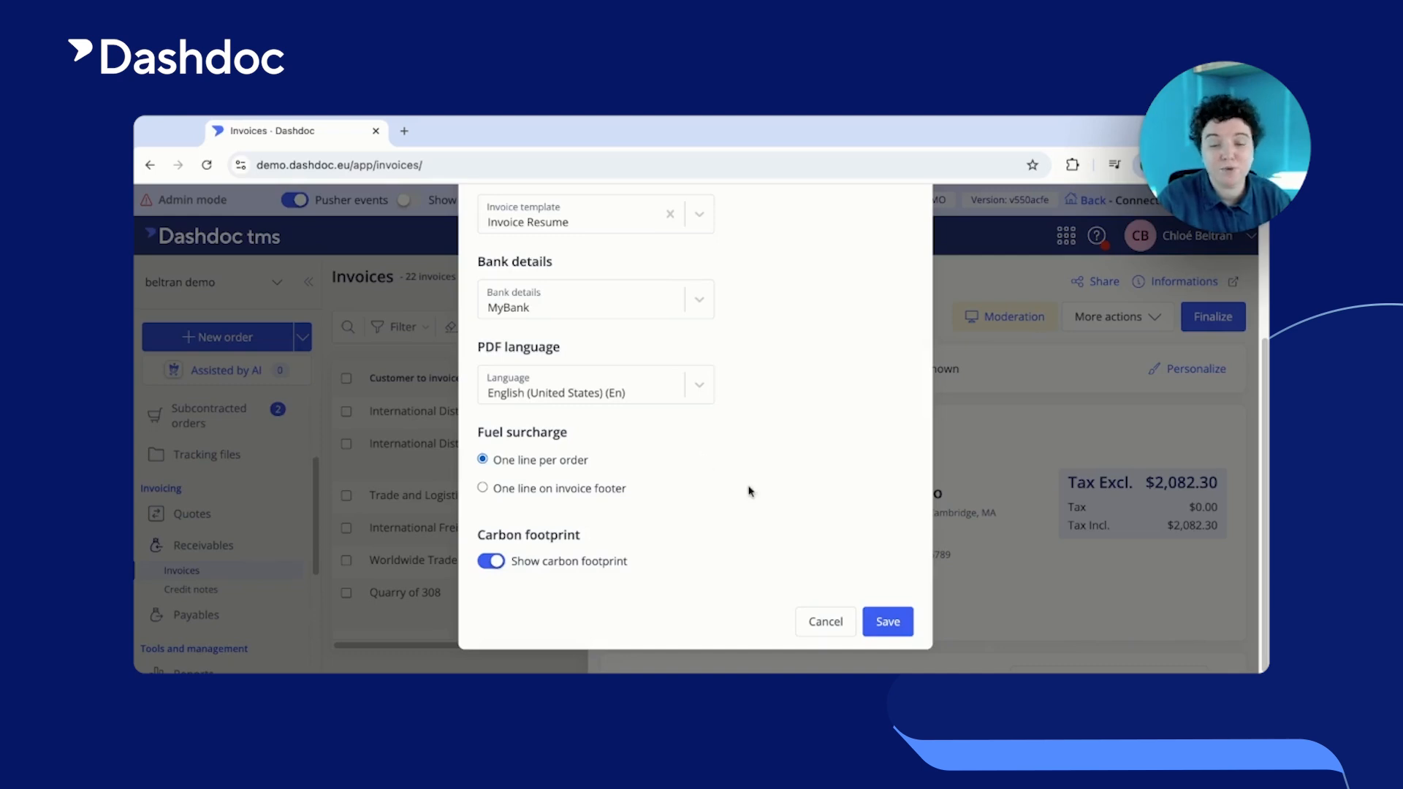
click(893, 624)
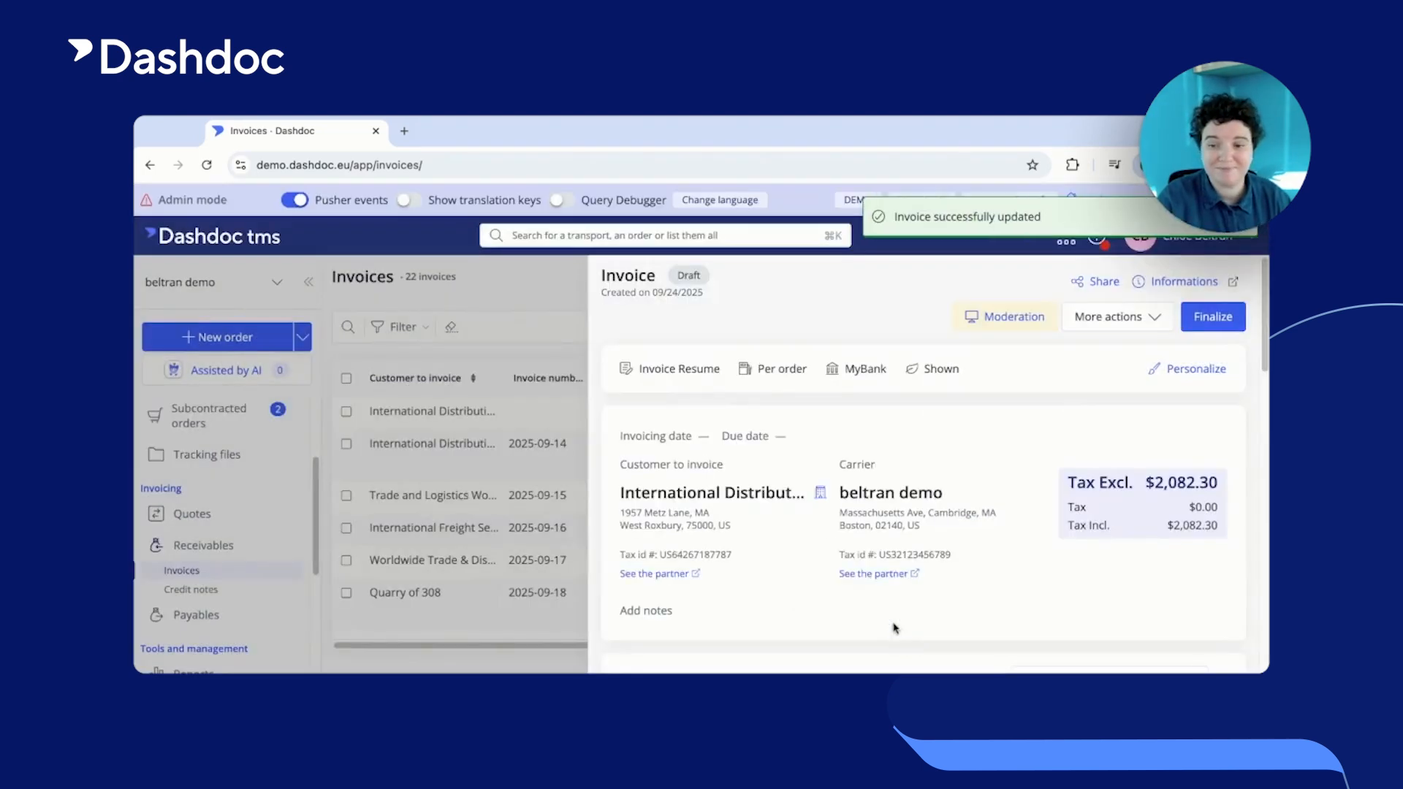
Finalize the invoice with invoicing date 09/24/2025 and due date 10/24/2025, and send its PDF by email to the billing contact
click(1236, 327)
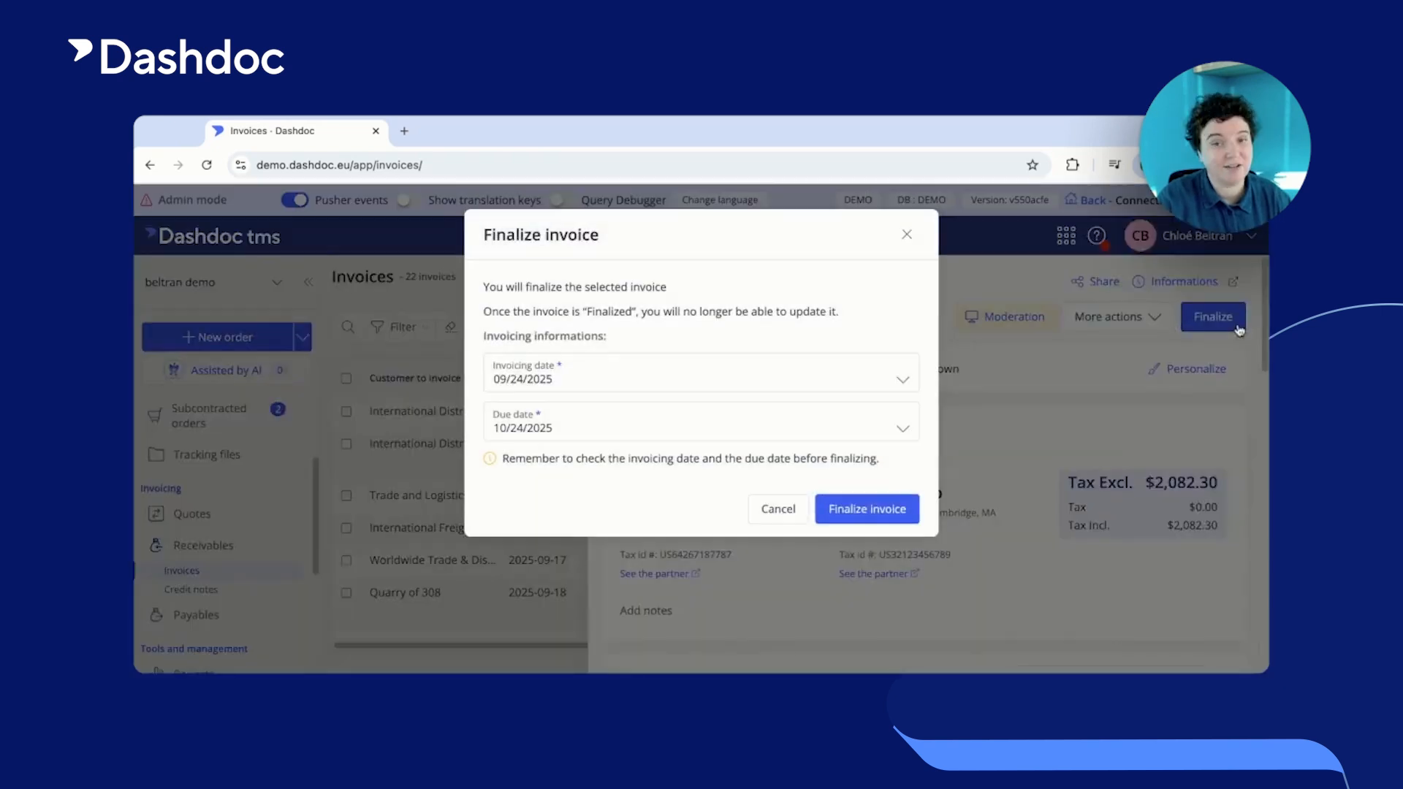
click(894, 521)
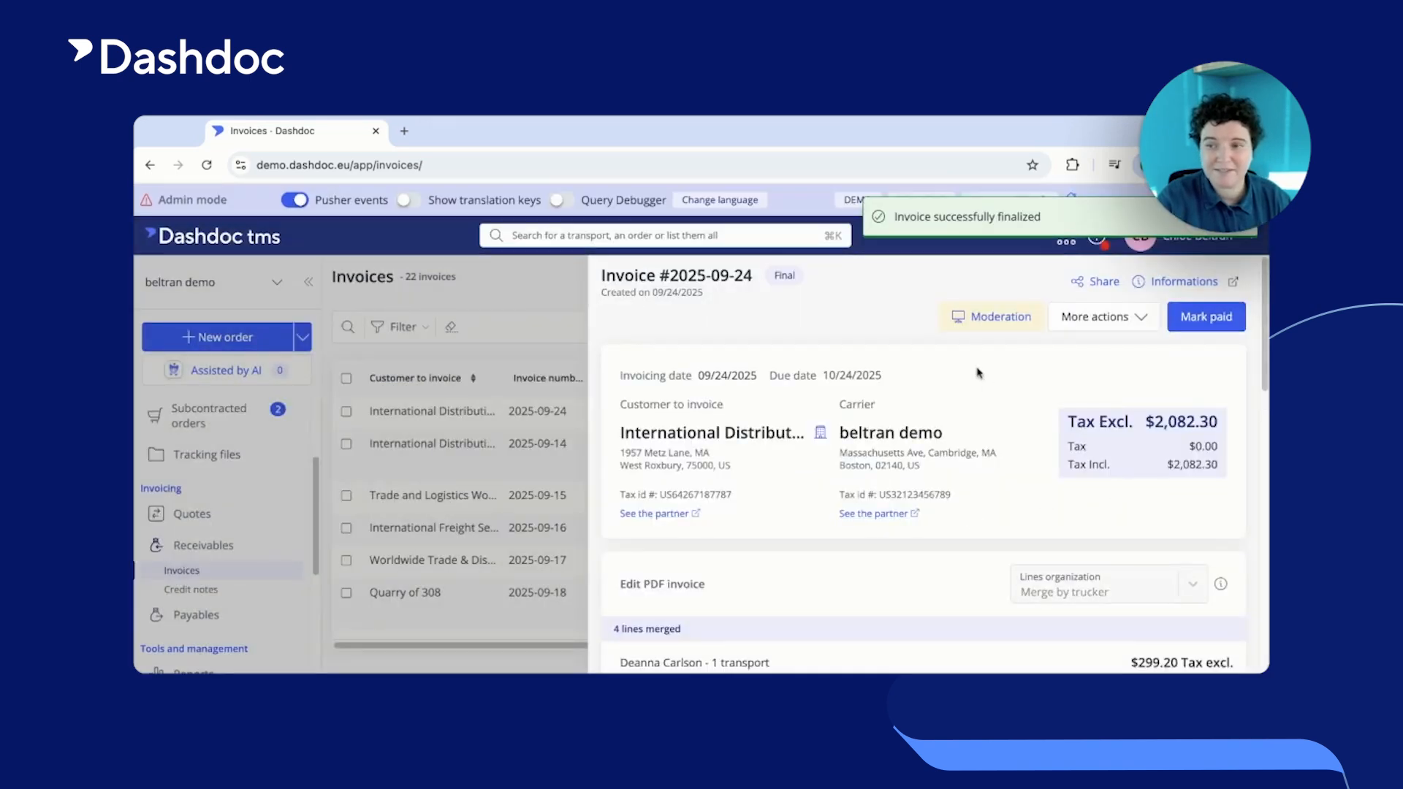
click(1104, 287)
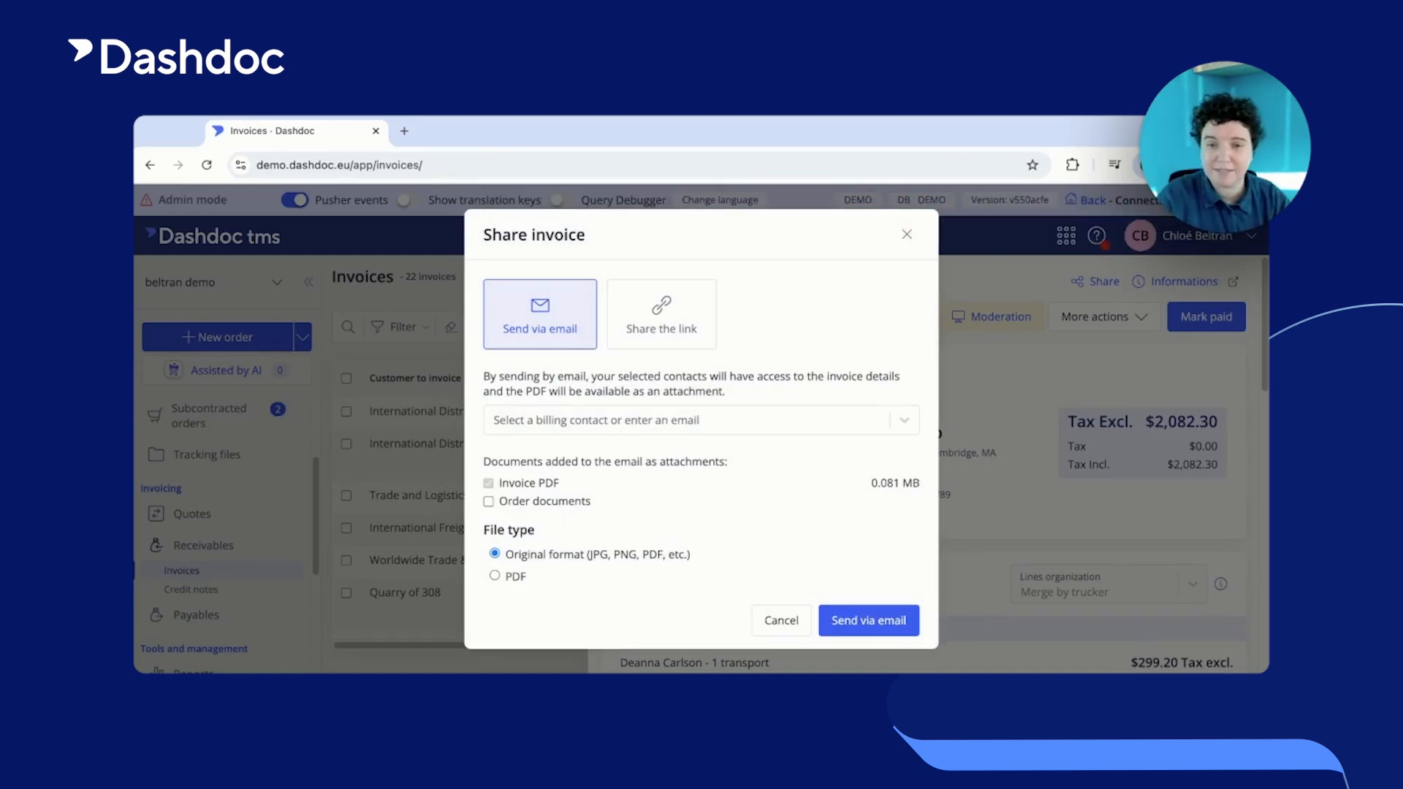
click(701, 325)
click(595, 311)
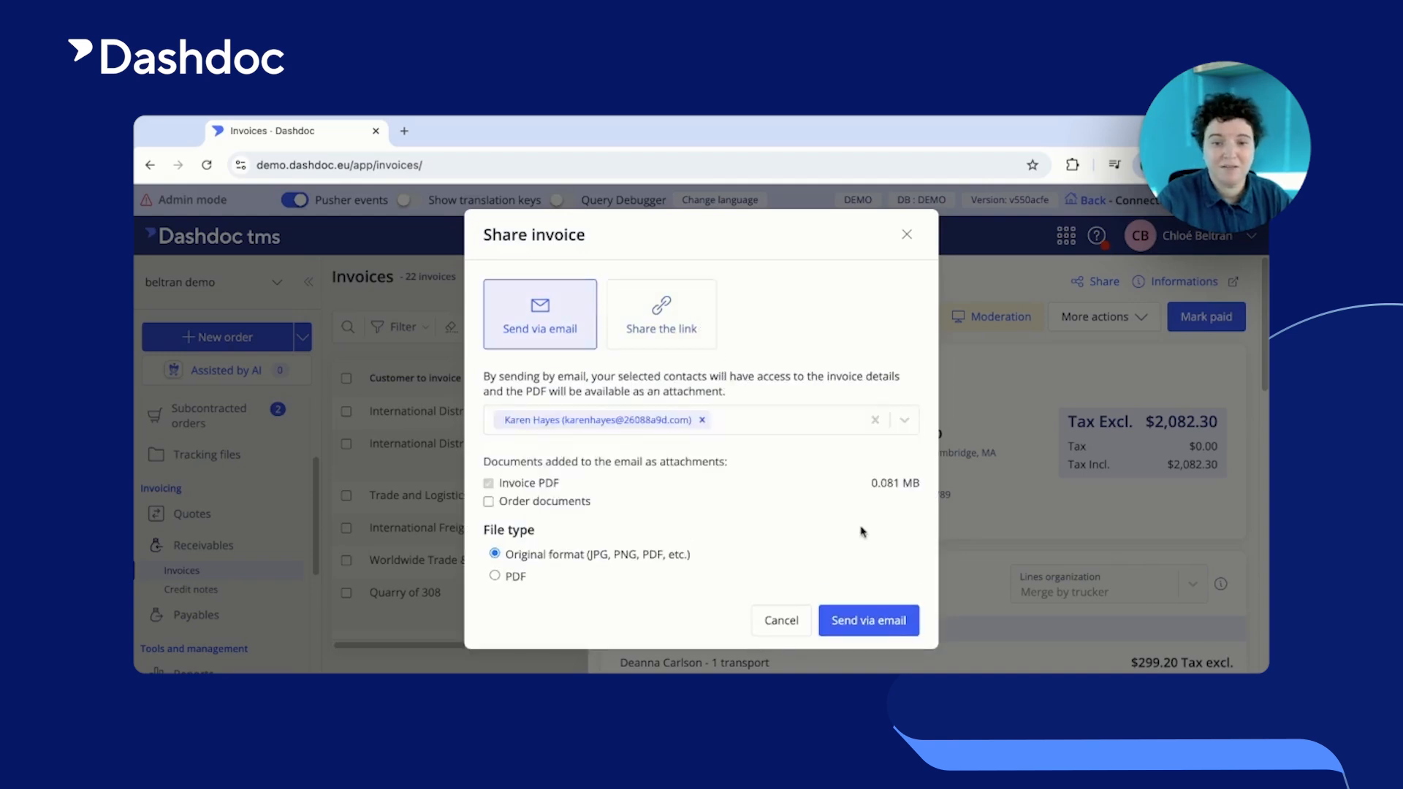
click(865, 622)
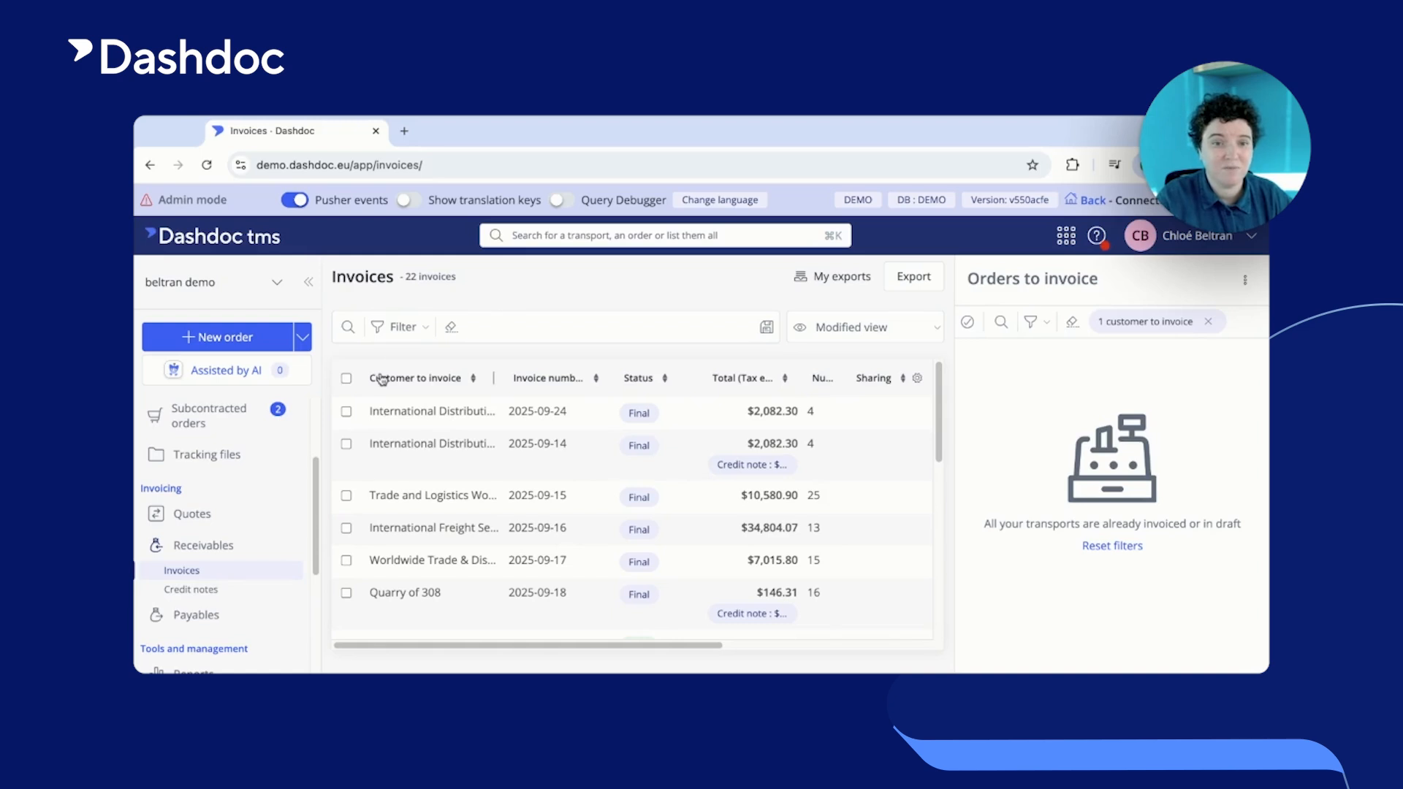
Filter the invoices list by the invoicing status Final
click(402, 330)
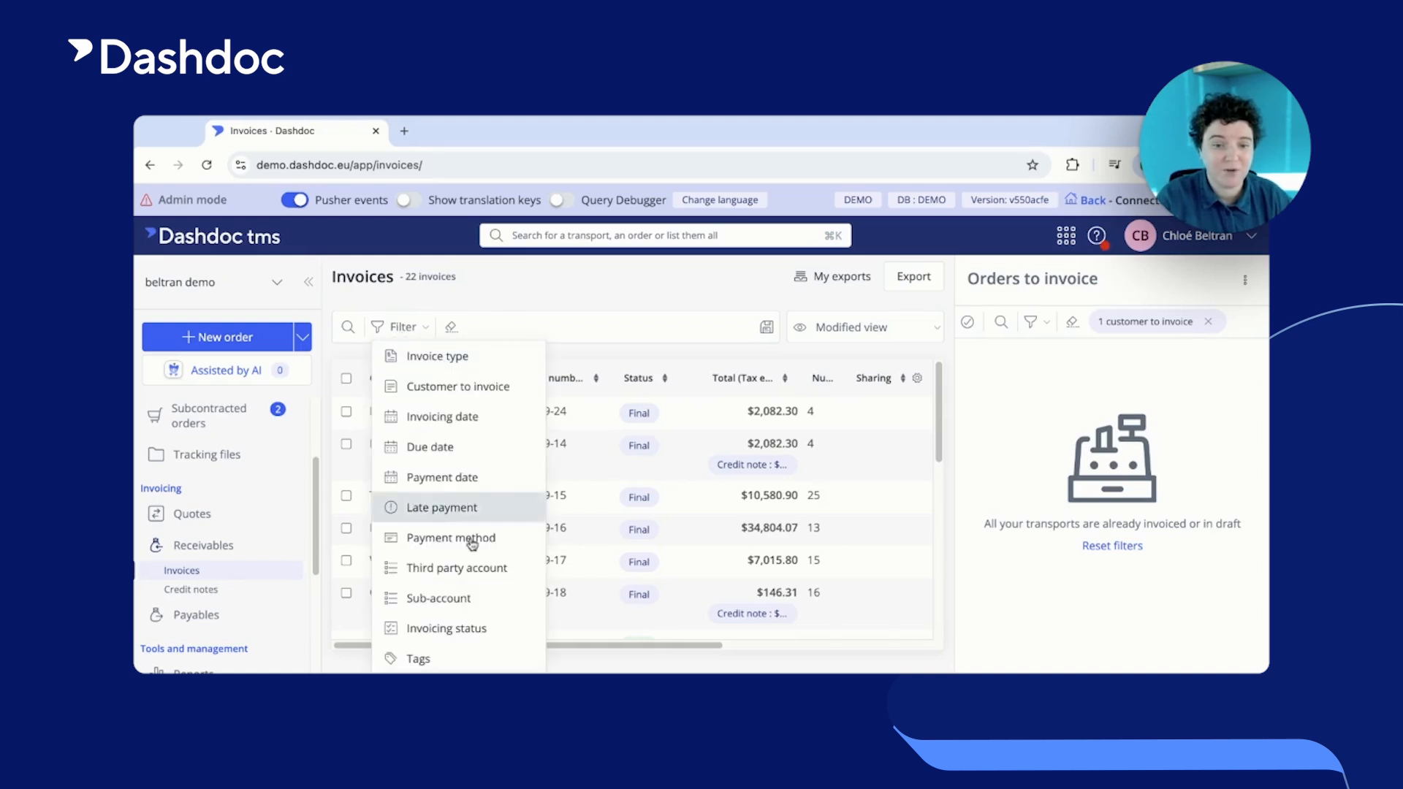
click(466, 629)
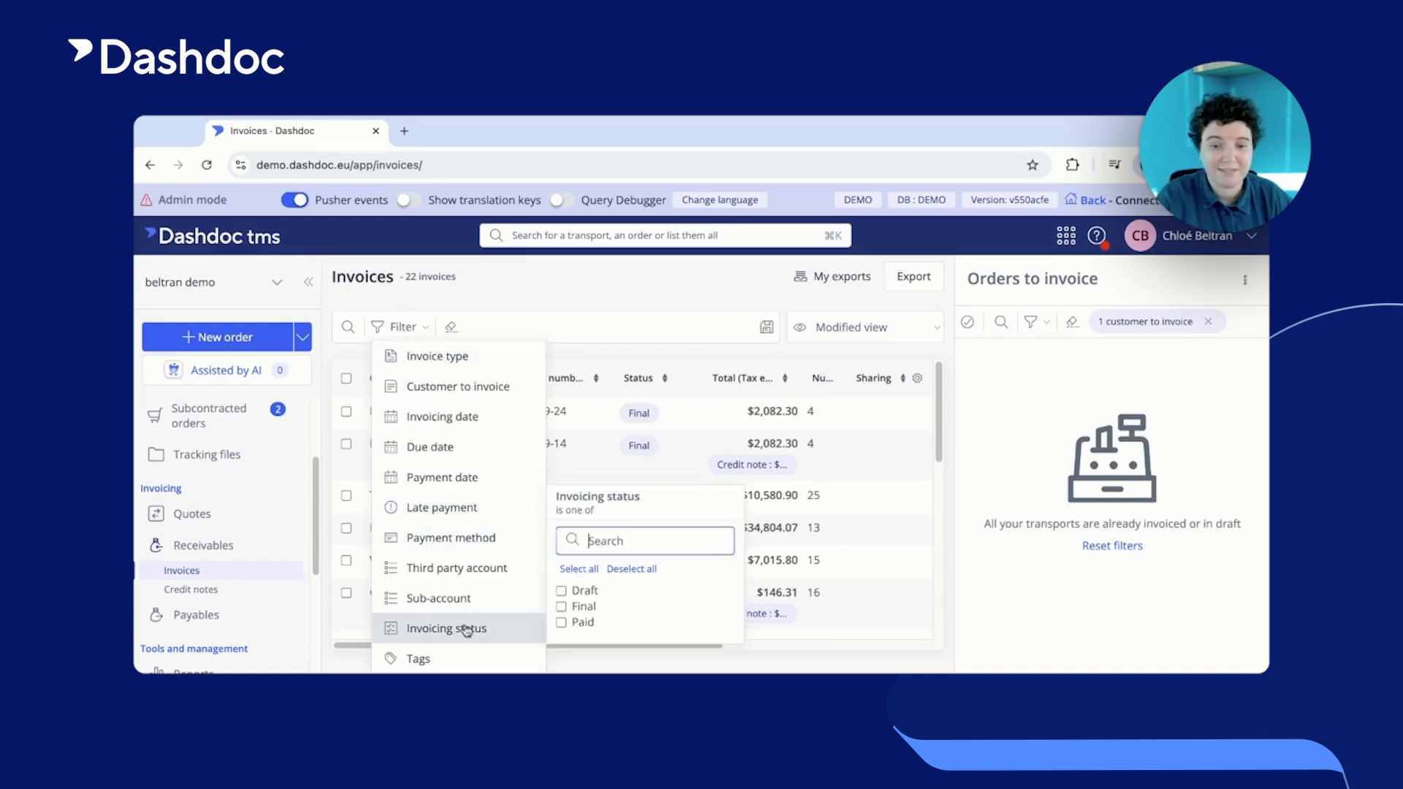
click(562, 607)
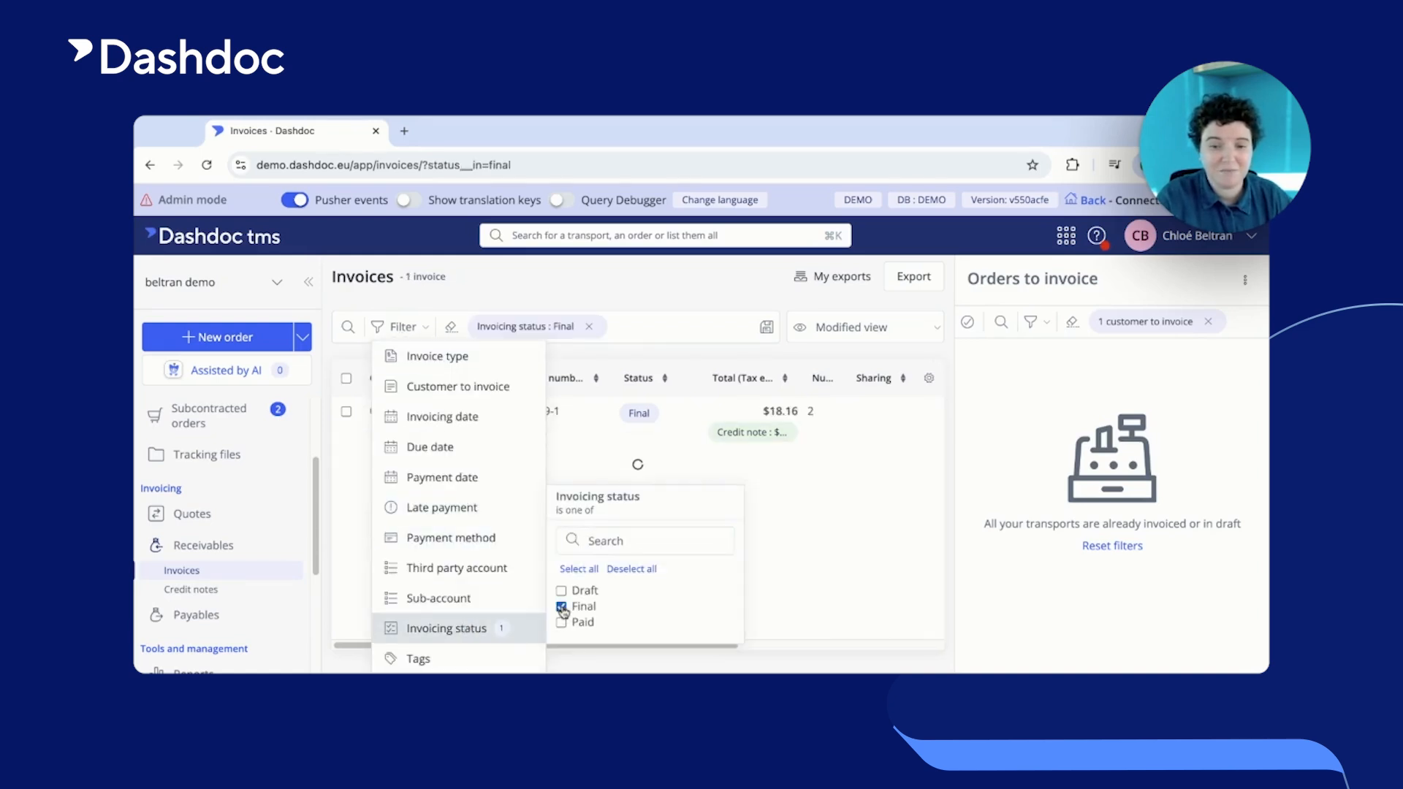
click(648, 273)
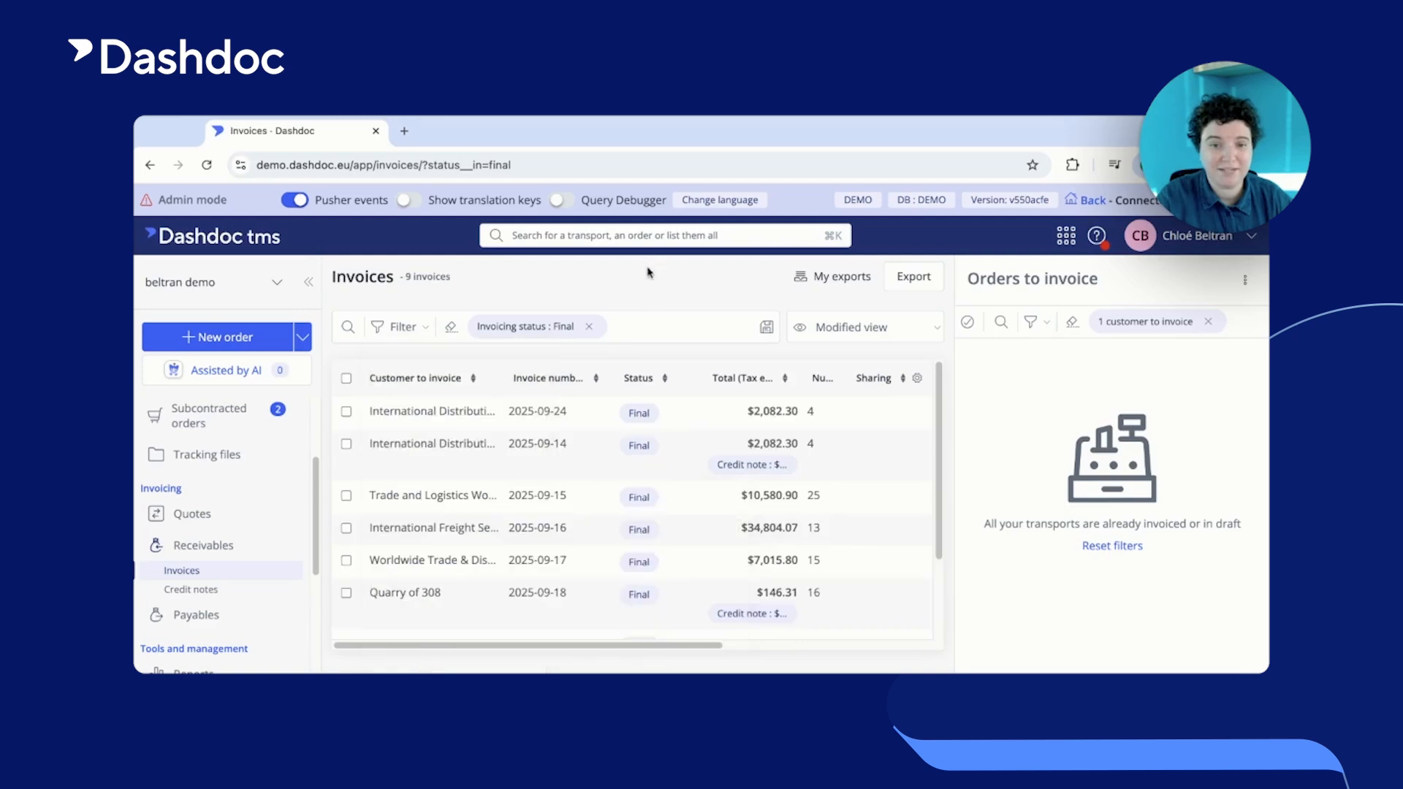
Select all filtered final invoices and send payment reminders by email, with one email per invoice
click(346, 379)
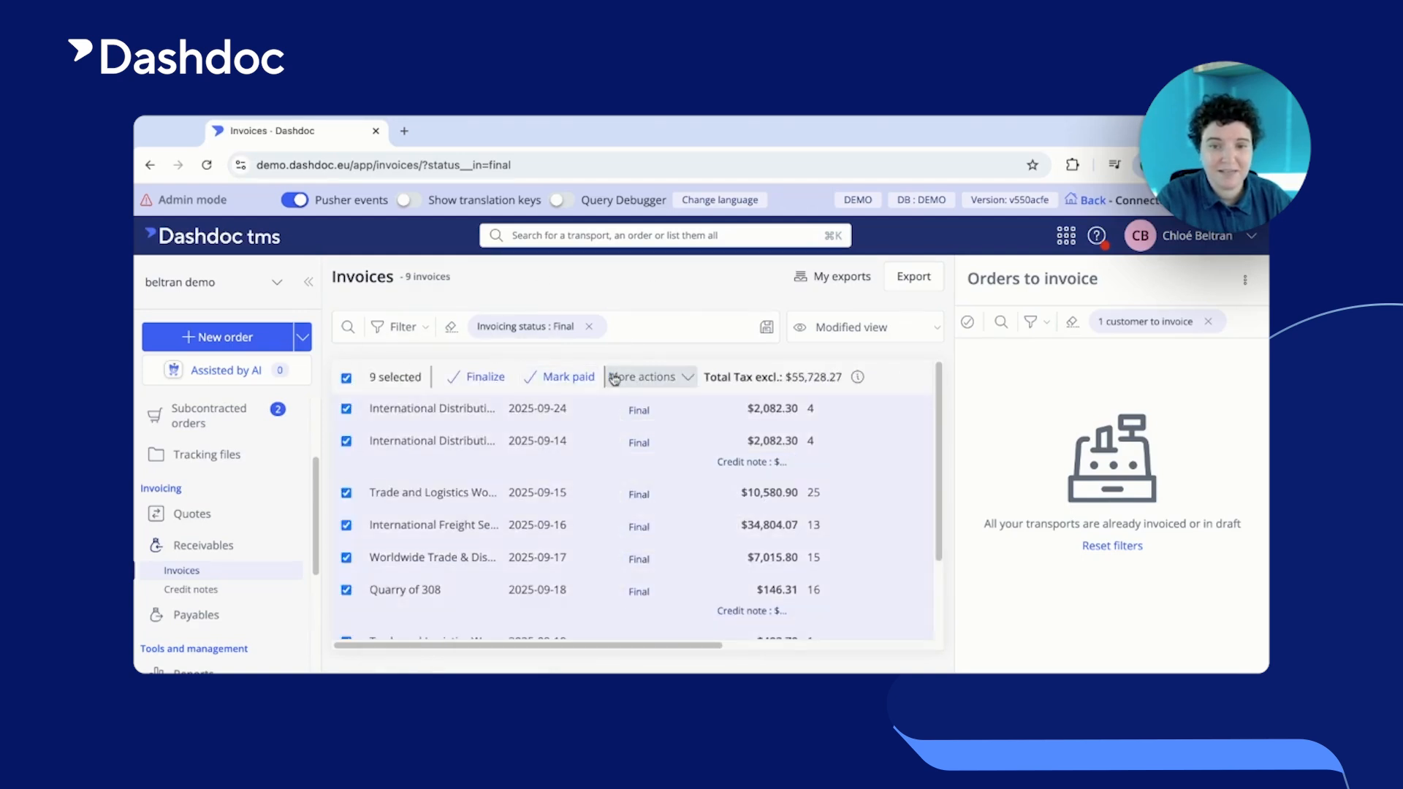
click(644, 377)
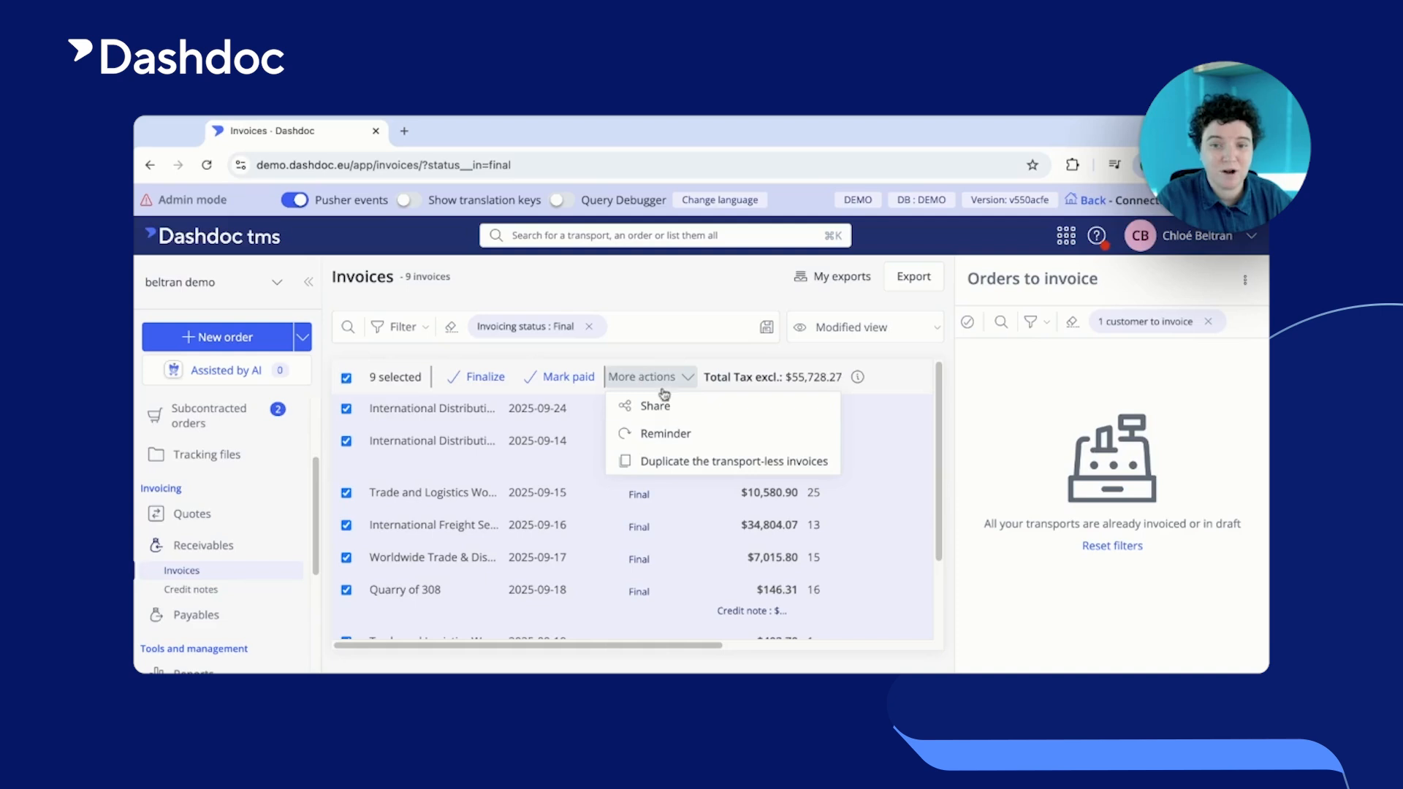
click(701, 437)
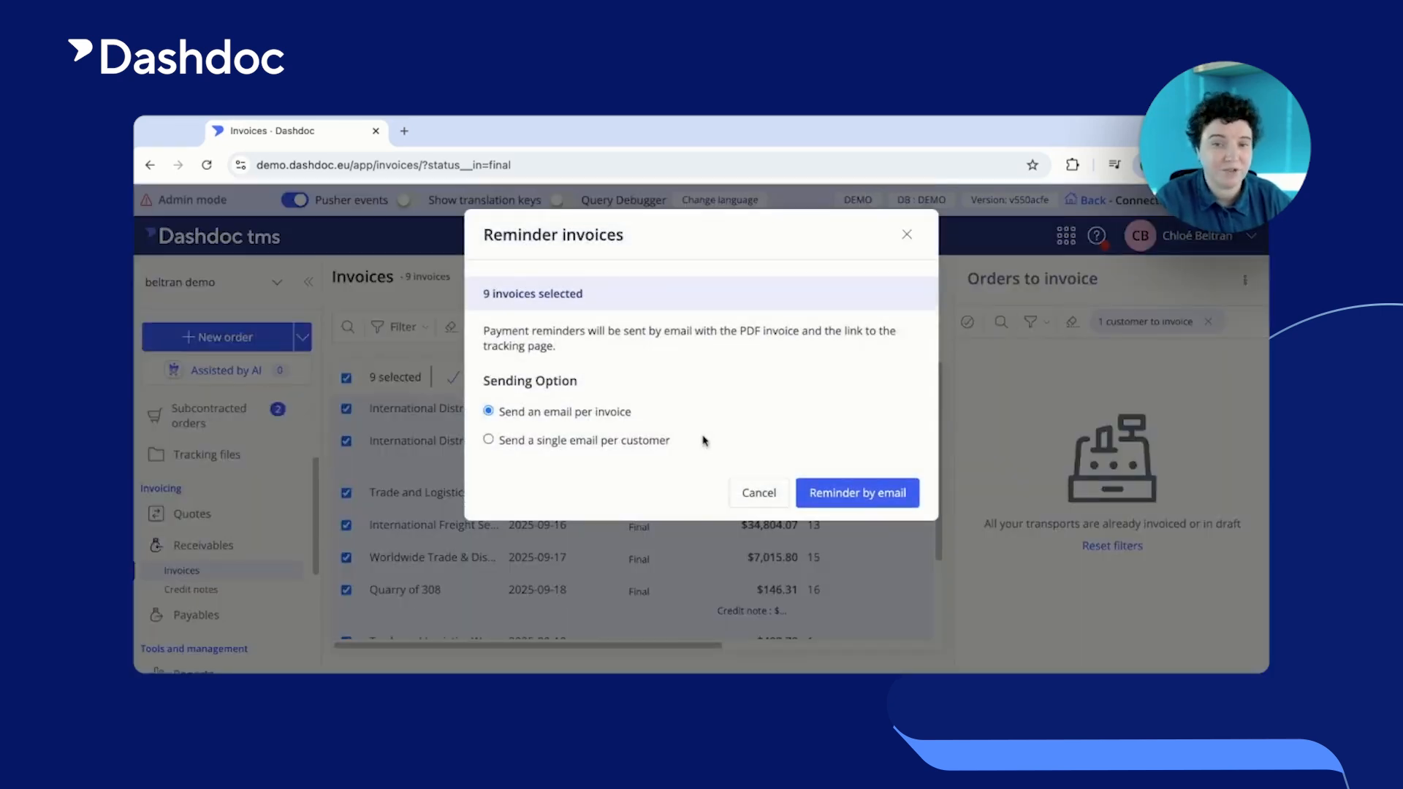
click(858, 493)
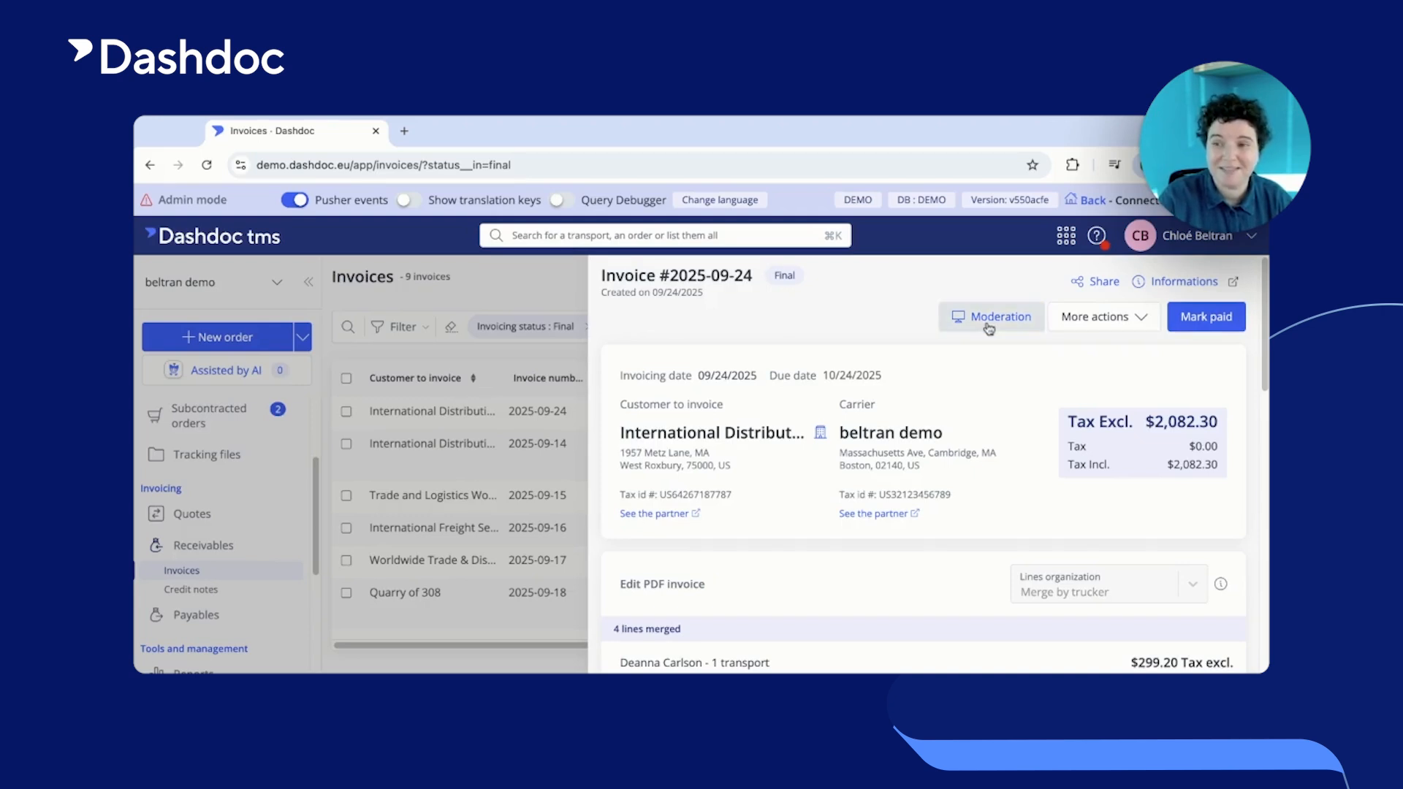
Generate a full credit note from the finalized International Distribution Co. invoice and review the draft credit note
click(1087, 320)
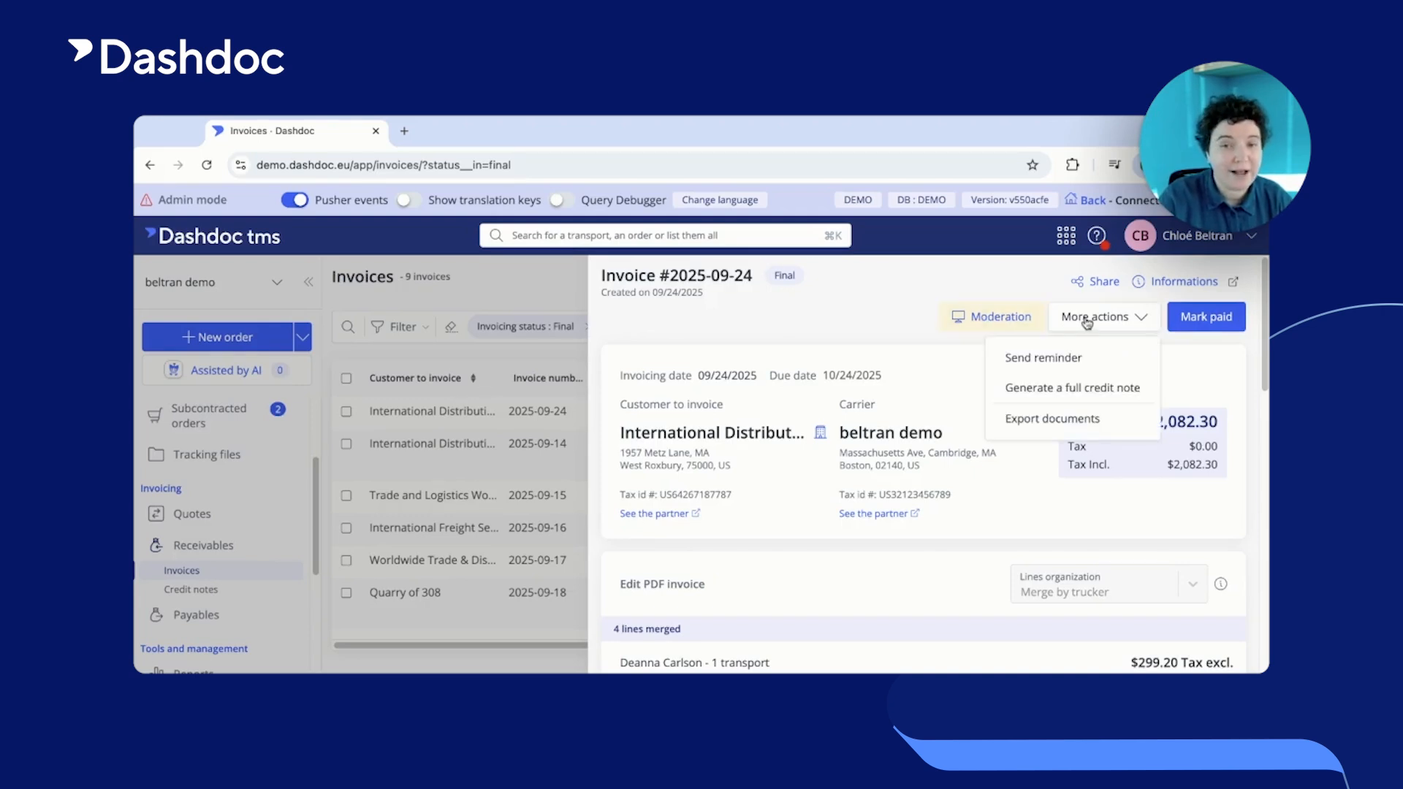
click(1064, 394)
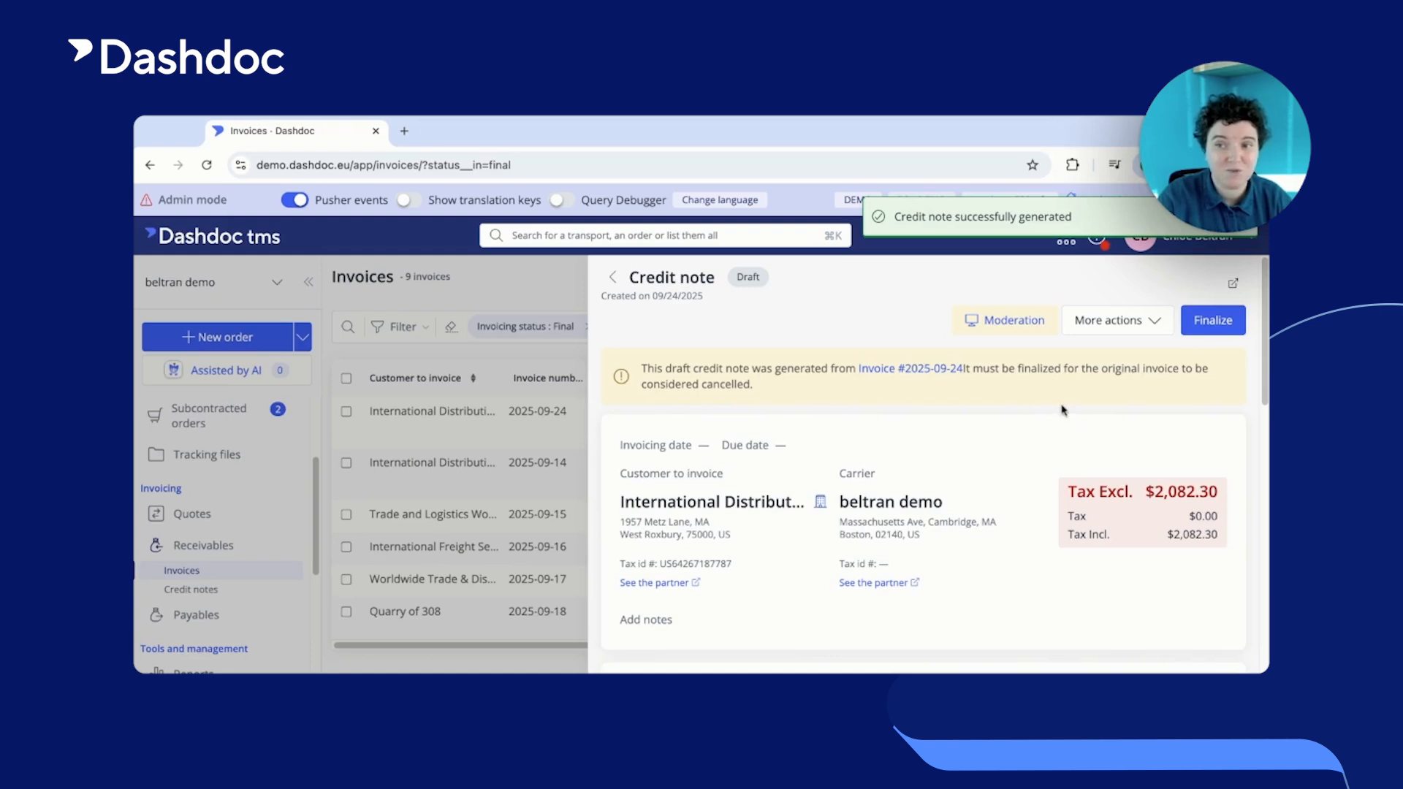
scroll(1051, 413, down, 1)
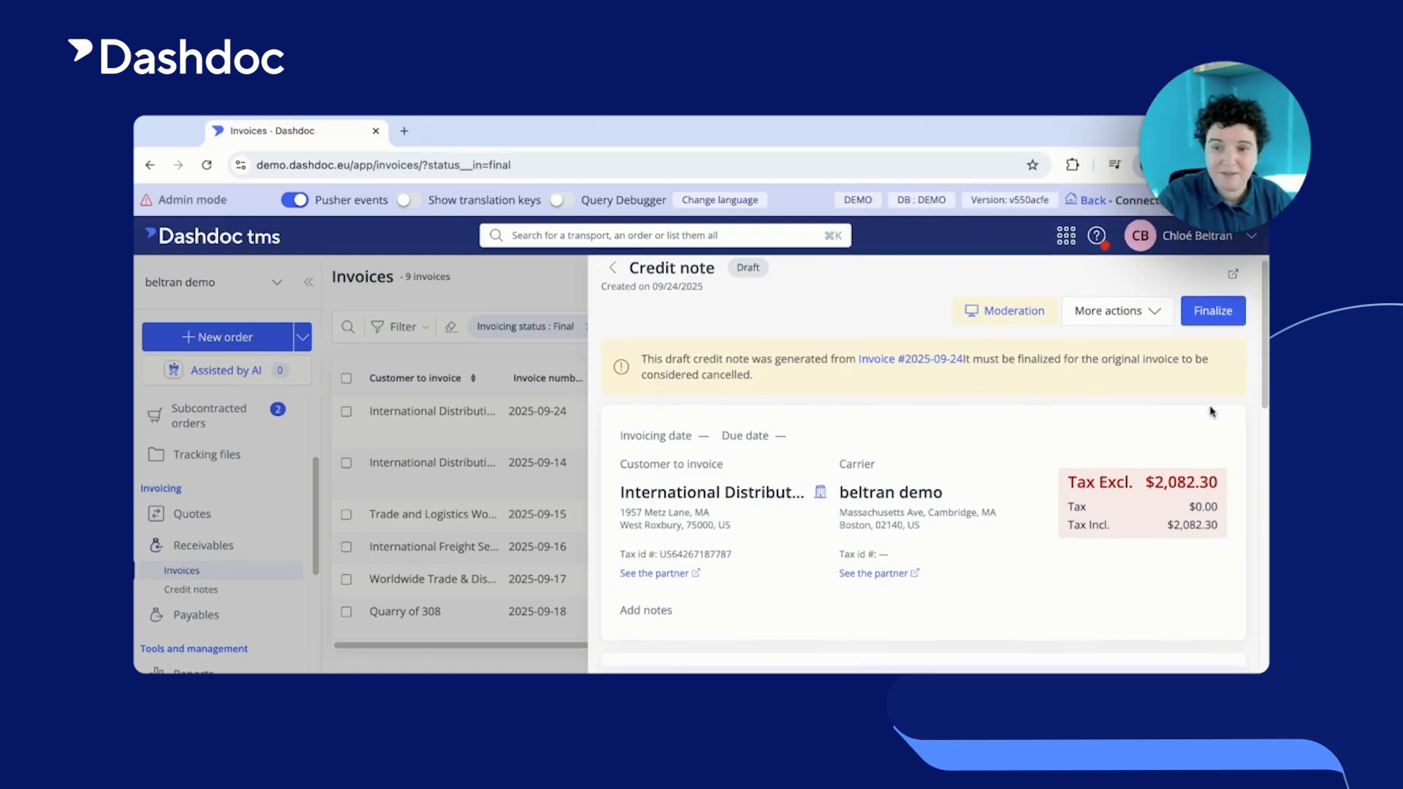
scroll(1213, 412, down, 1)
scroll(1215, 408, up, 1)
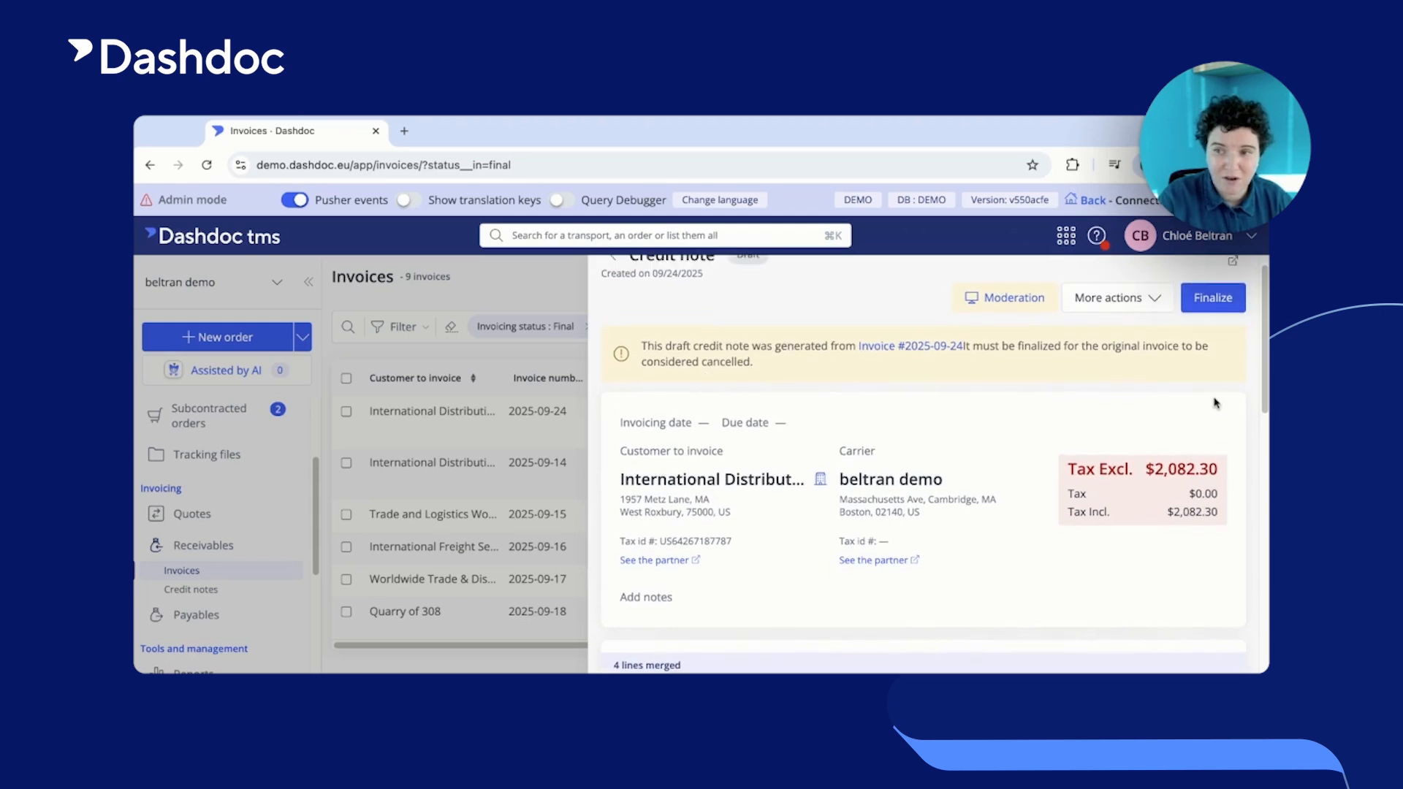
Finalize the full credit note for International Distribution Co. with invoicing date 09/24/2025 and due date 10/24/2025, and close it
click(1216, 302)
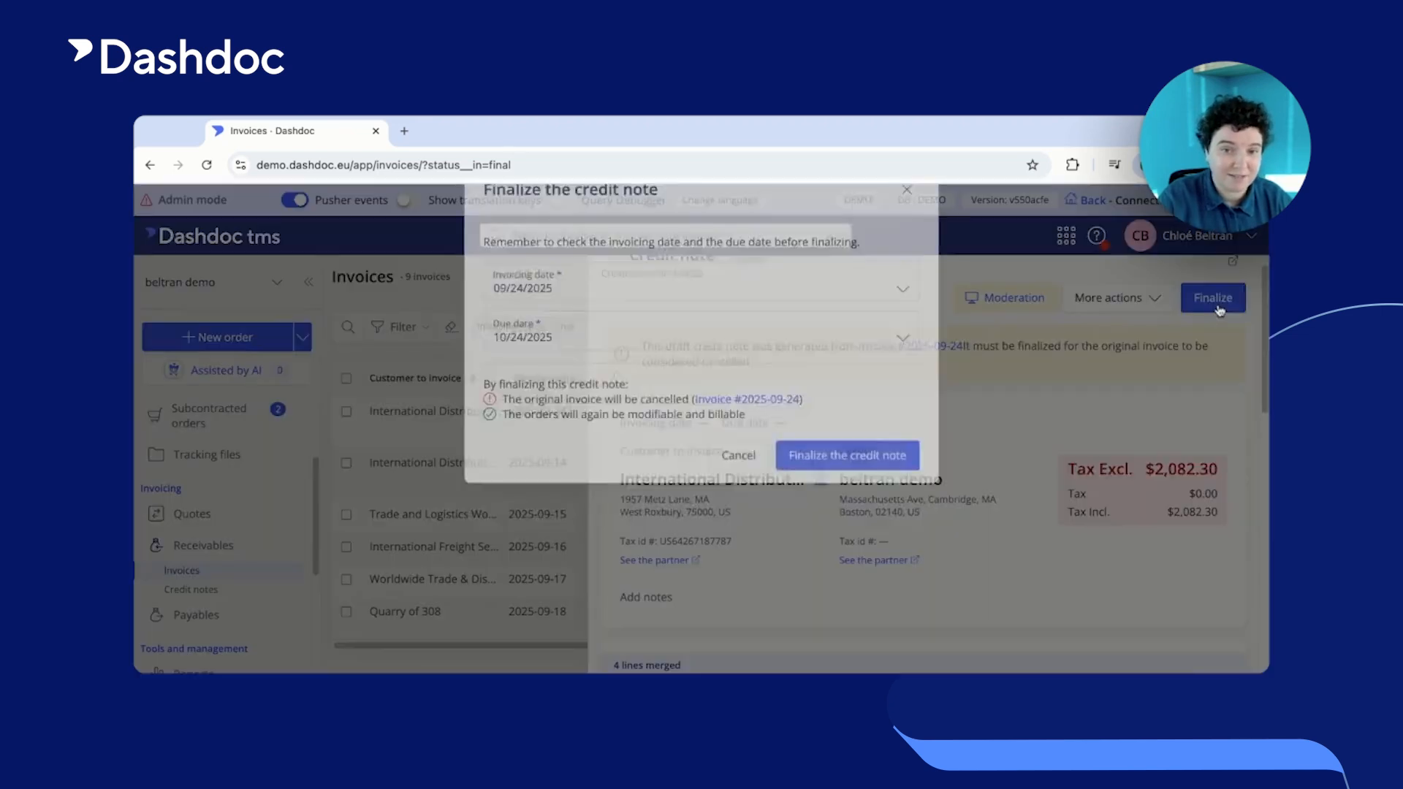
click(881, 500)
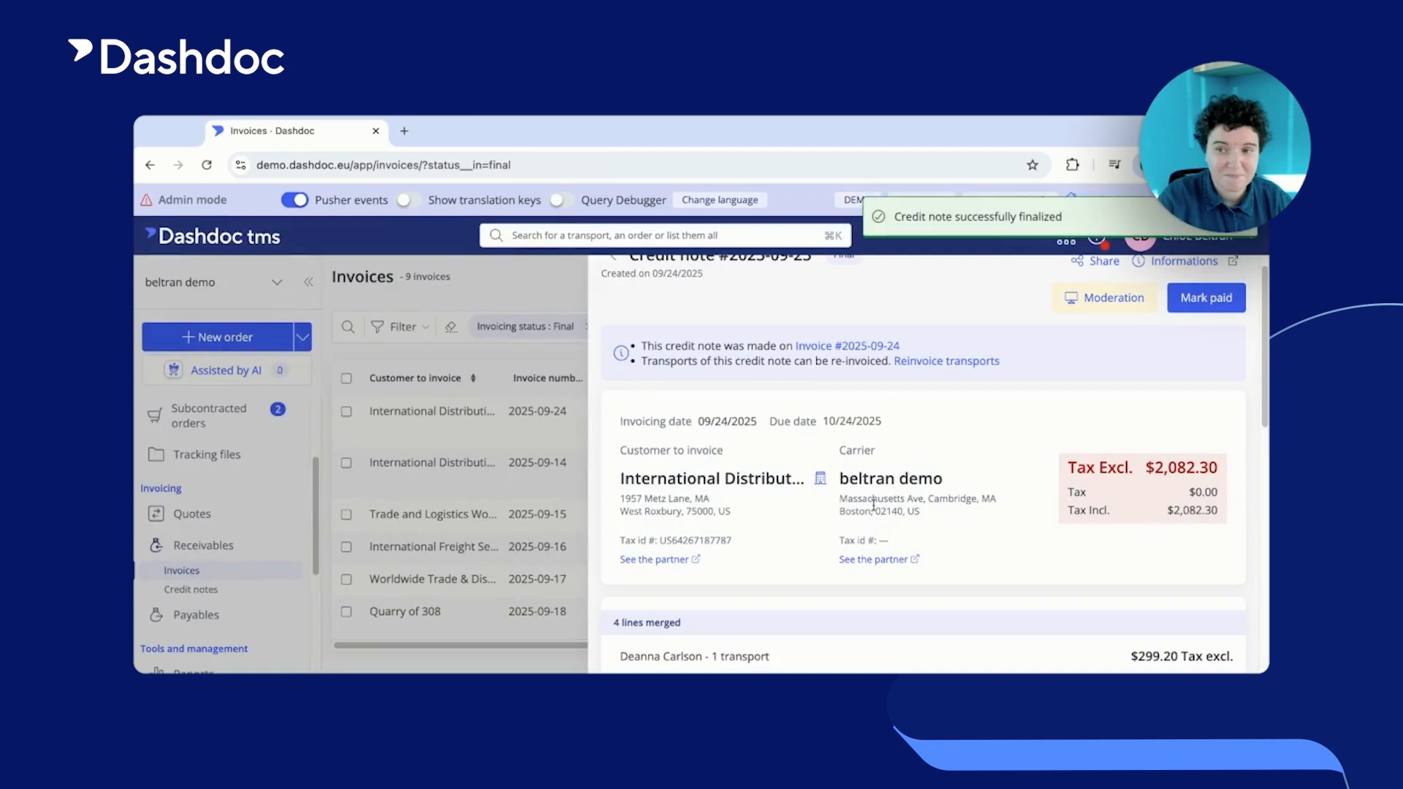
click(585, 315)
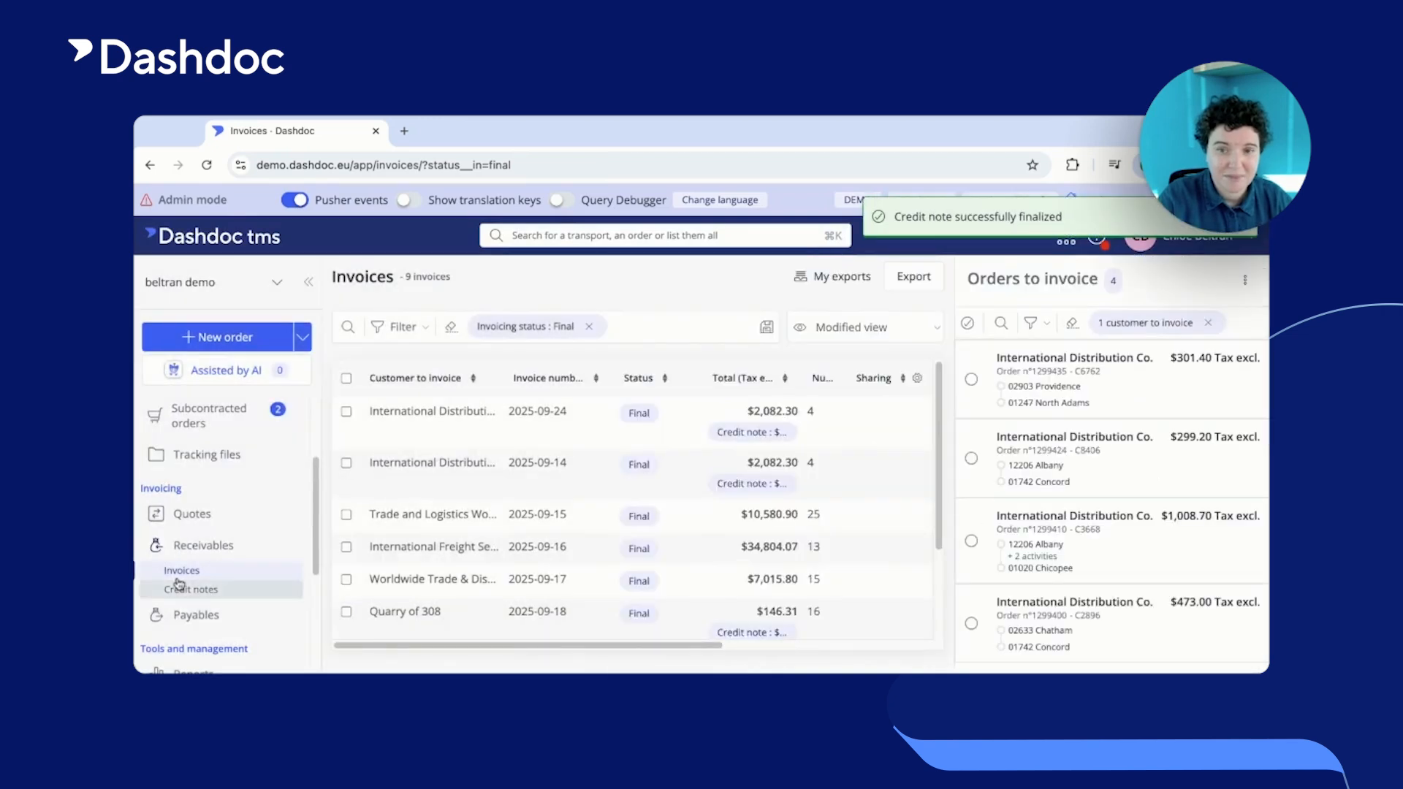
Create a transport-less credit note for International Distribution Co. from the credit notes list
click(210, 589)
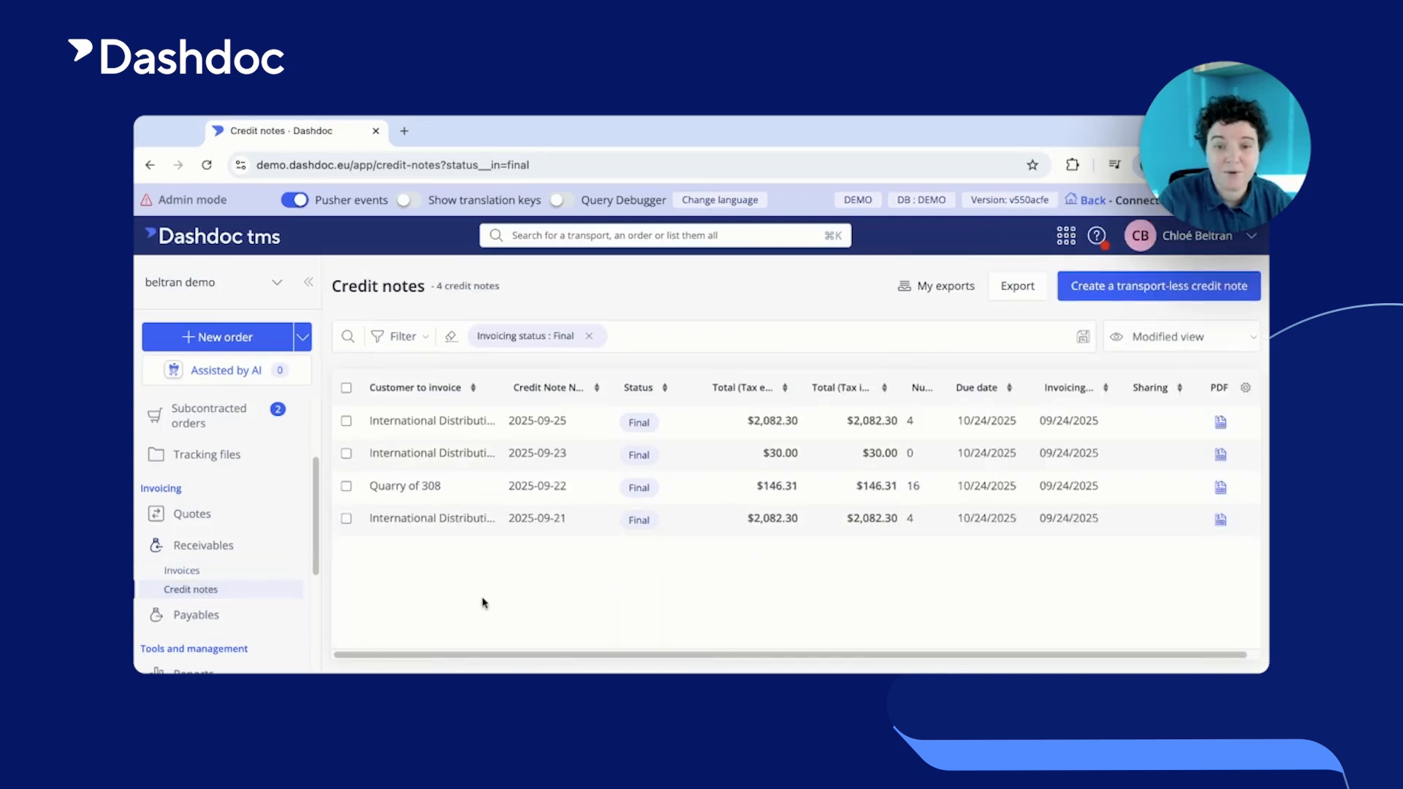
click(1160, 292)
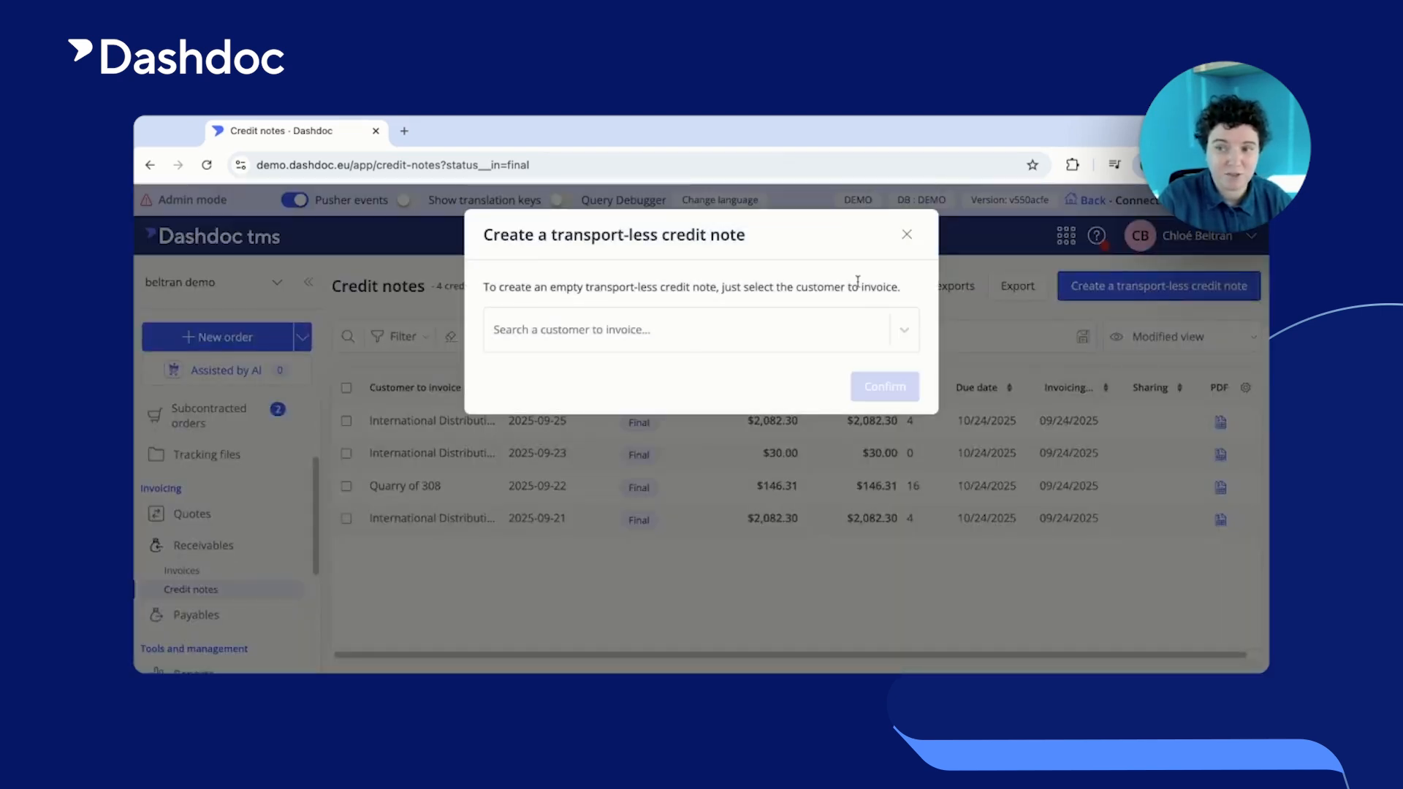
click(704, 338)
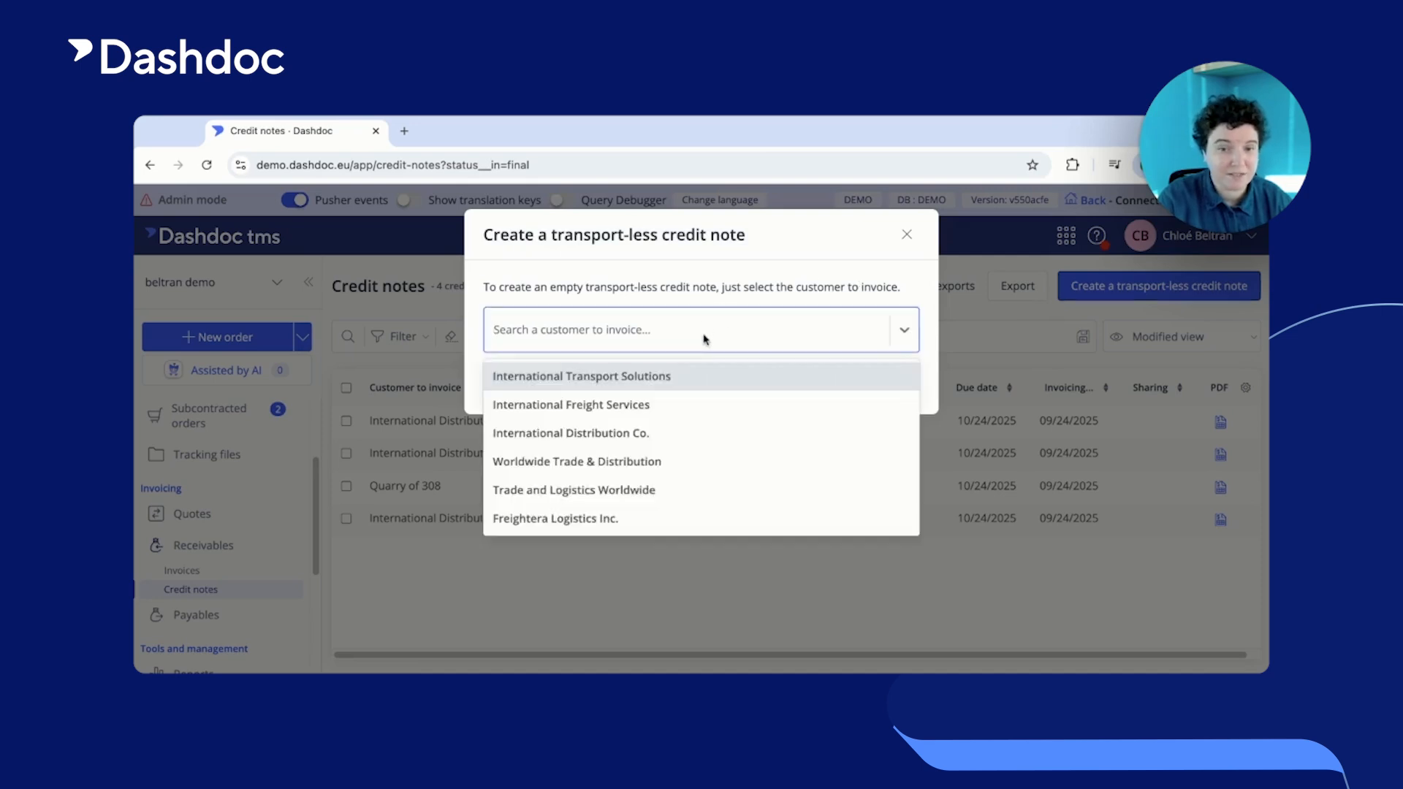
click(641, 437)
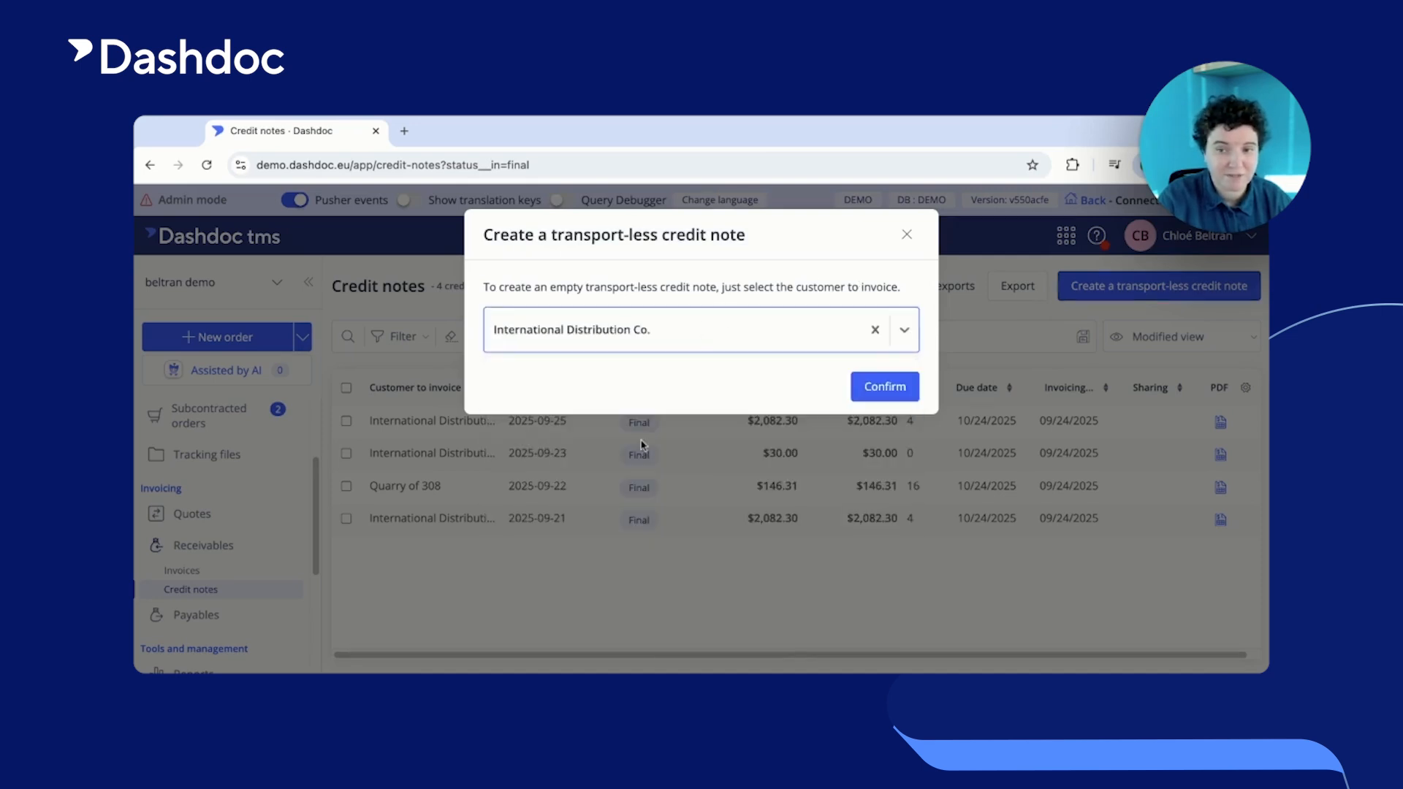
click(884, 395)
Add a Transport US line with quantity 1 and a unit price of $20 to the draft credit note
scroll(1007, 406, down, 2)
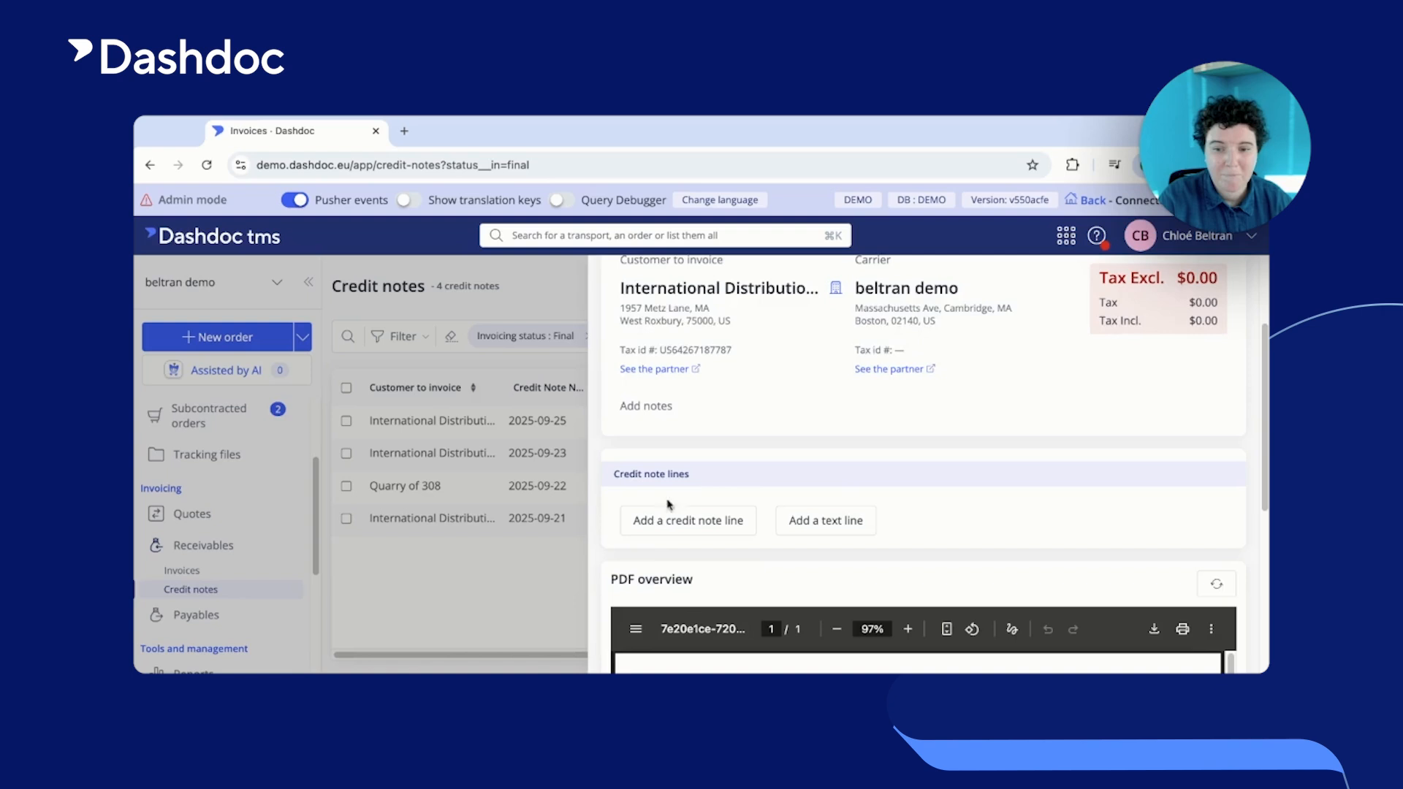
click(667, 532)
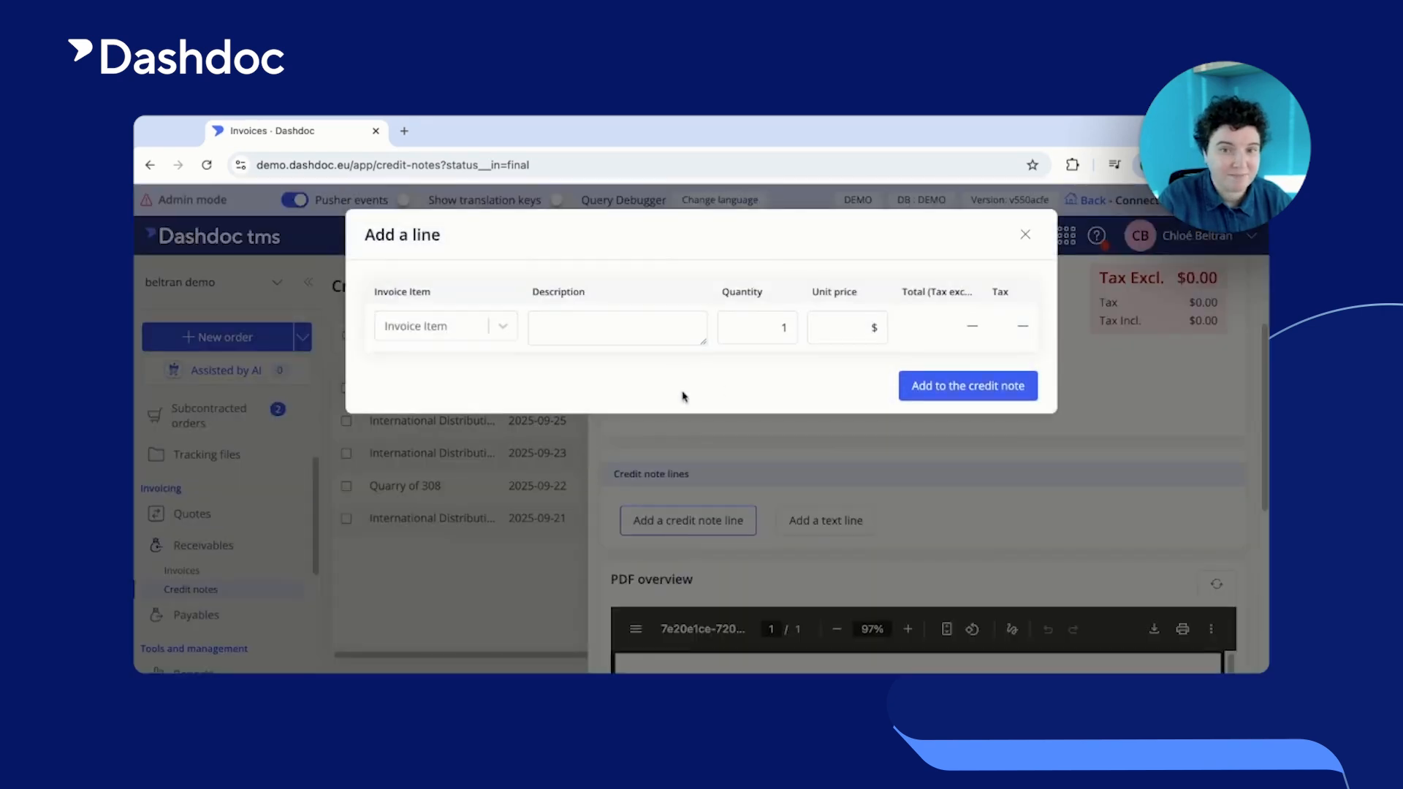
click(446, 326)
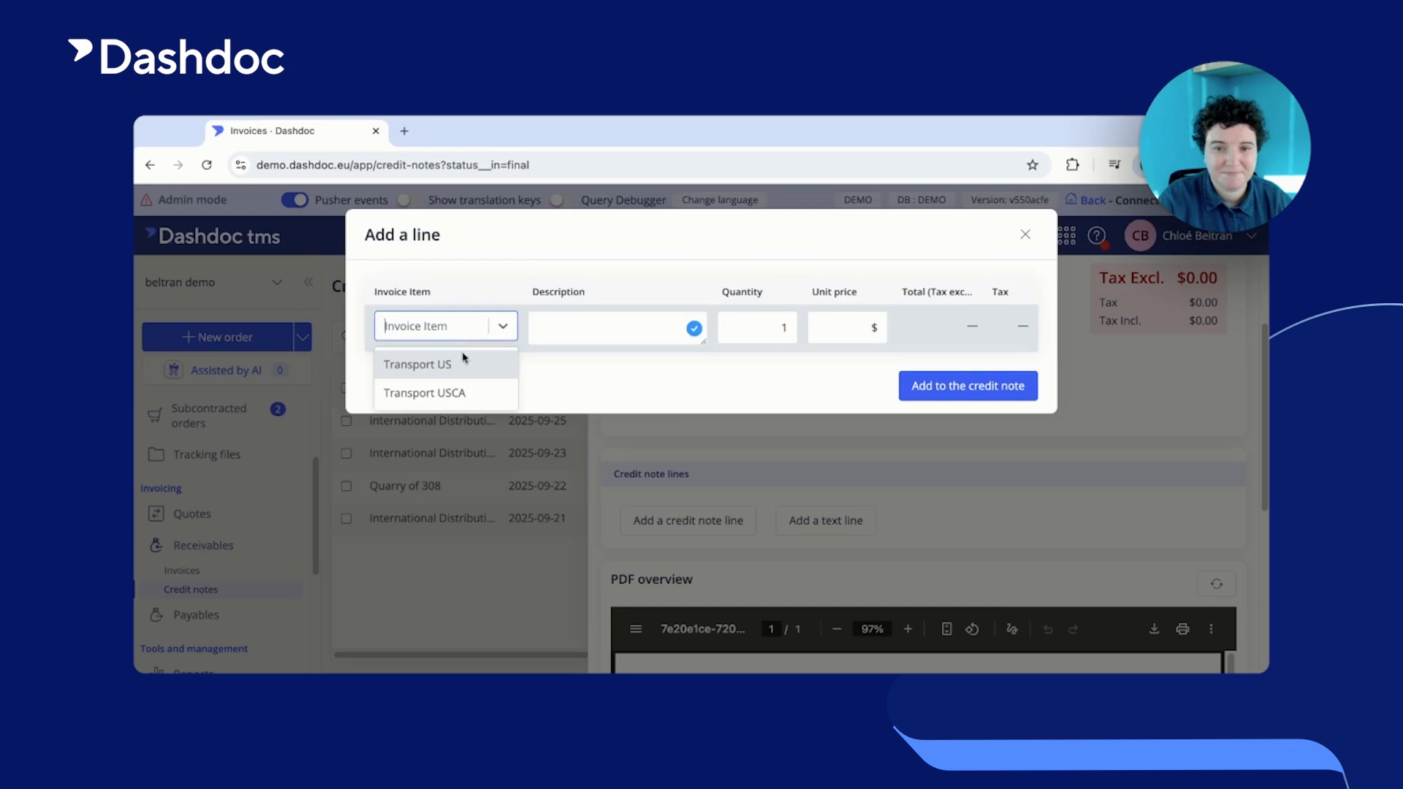
click(462, 361)
click(863, 329)
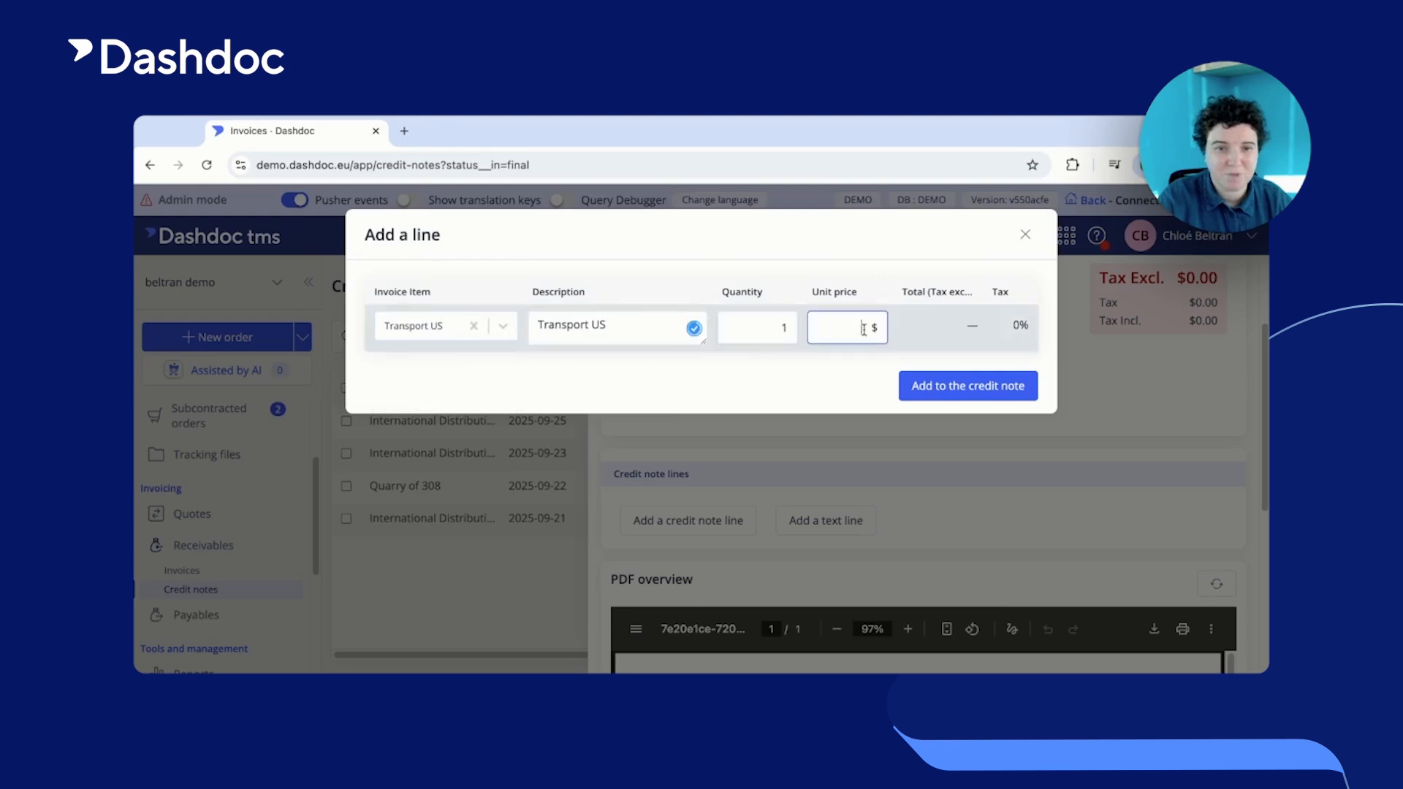
text(20)
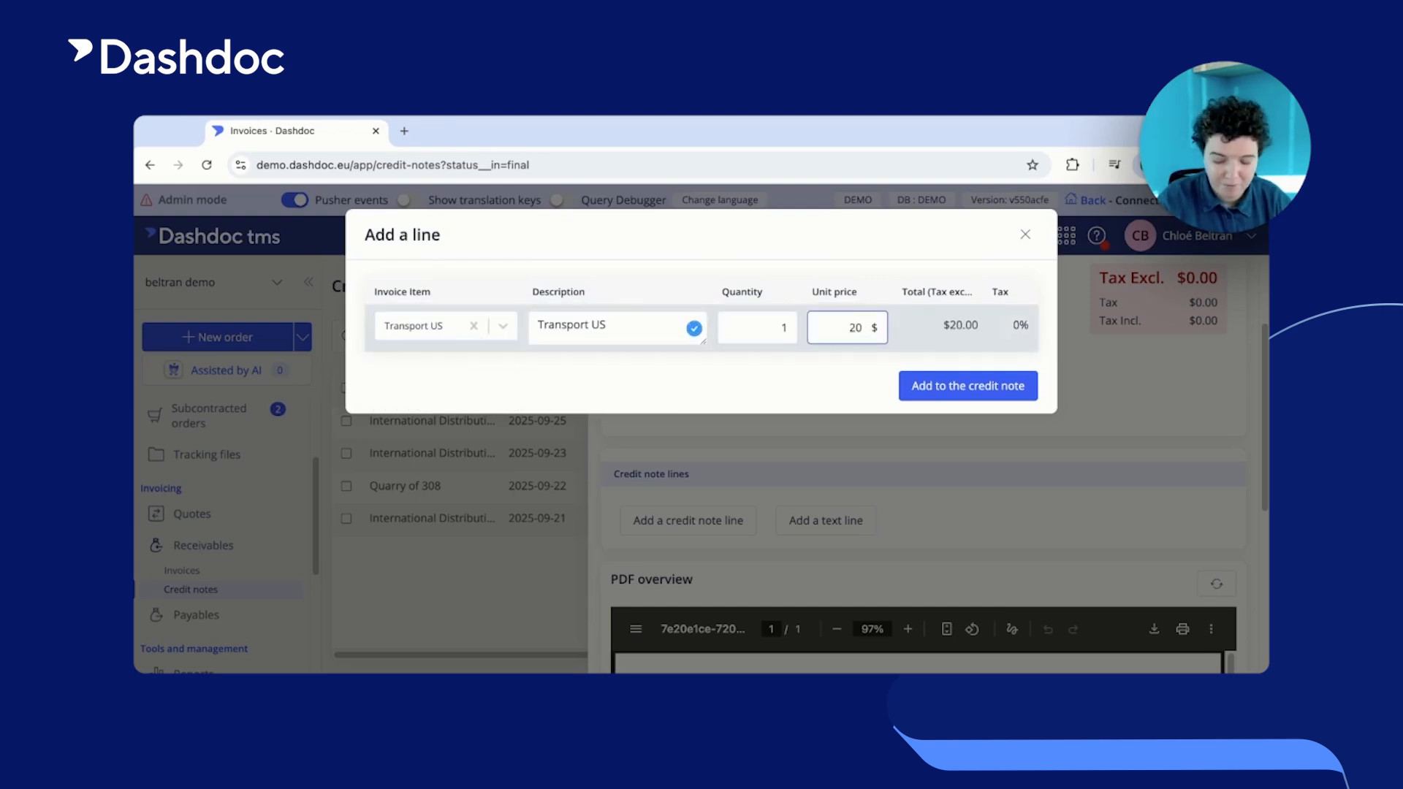
click(965, 385)
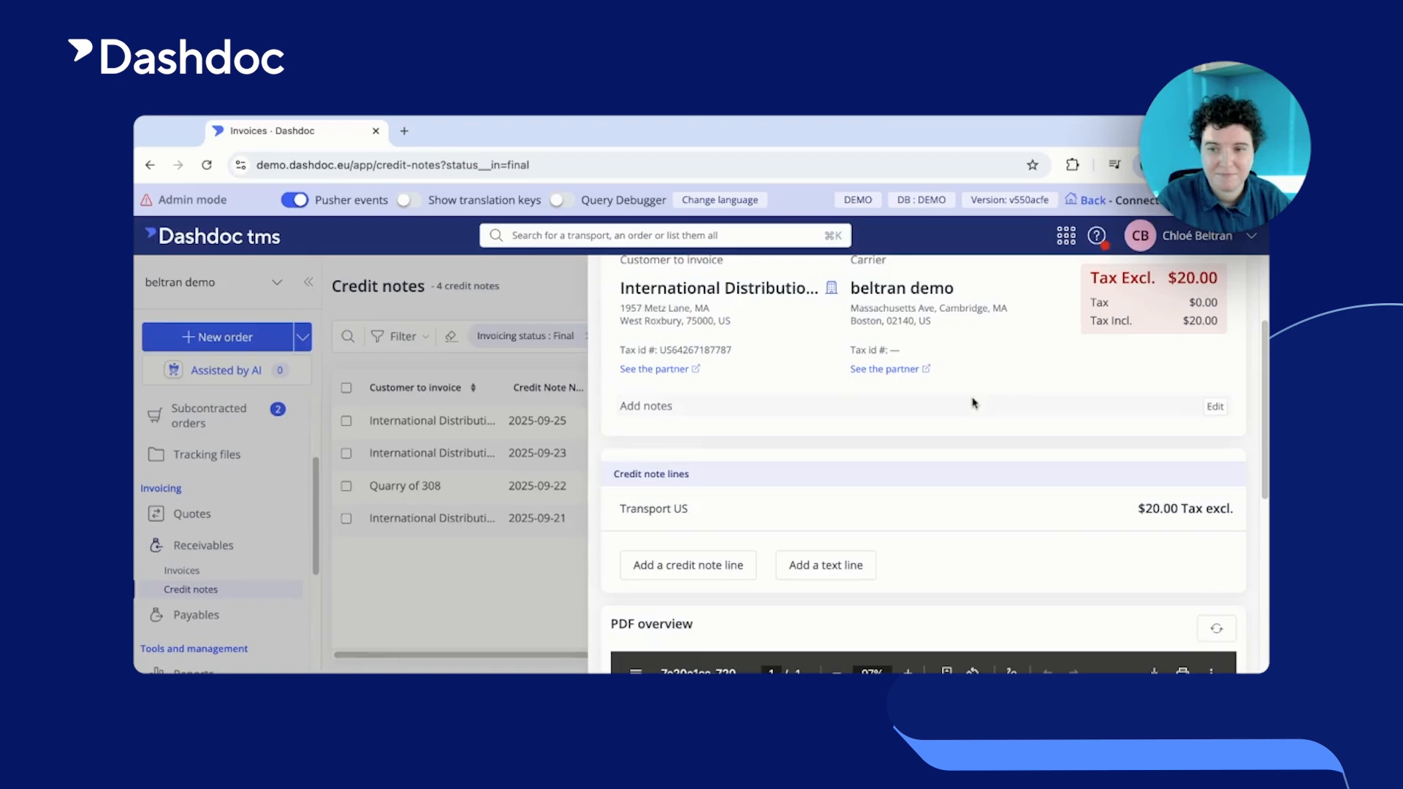
Finalize the transport-less credit note with invoicing date 09/24/2025 and due date 10/24/2025, and close it
scroll(1019, 455, up, 3)
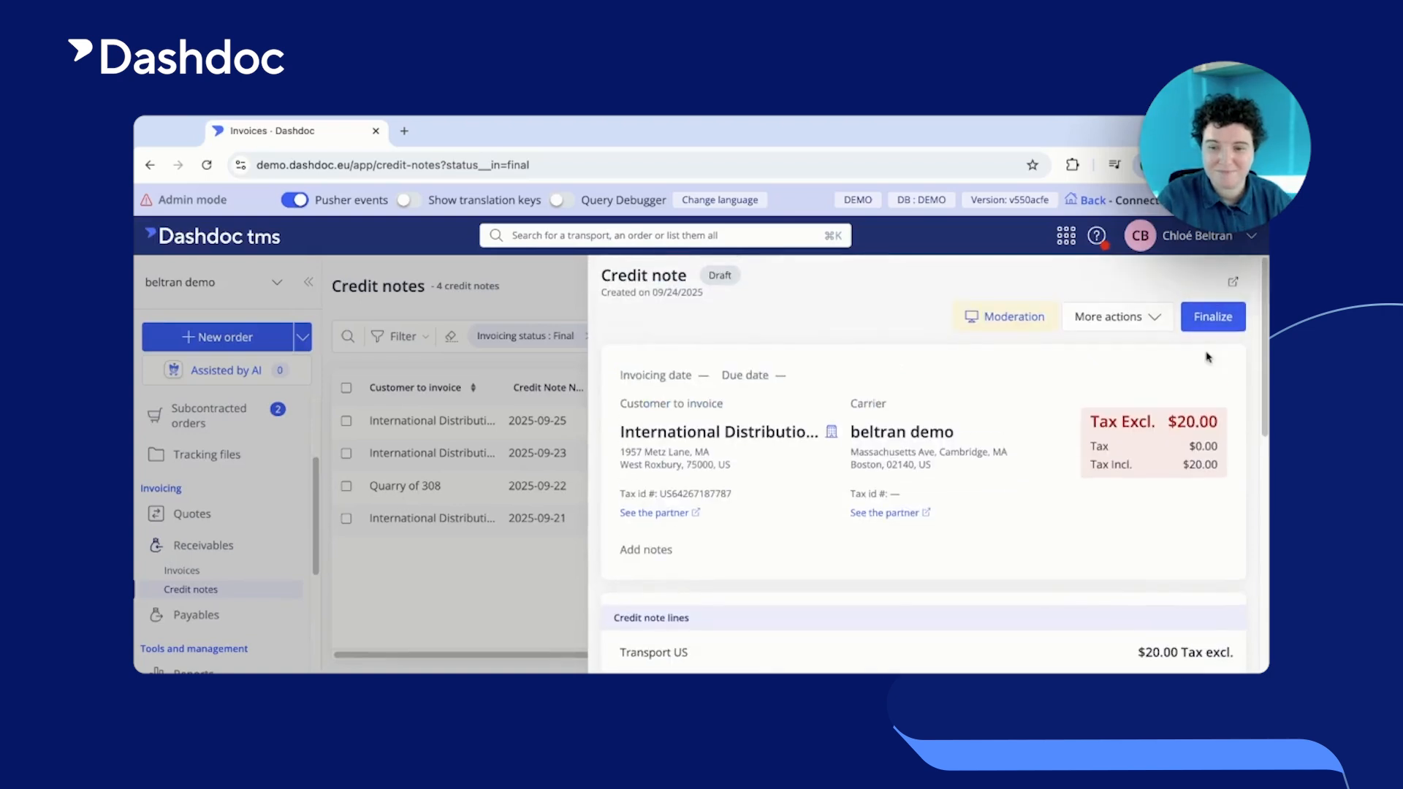
click(1213, 316)
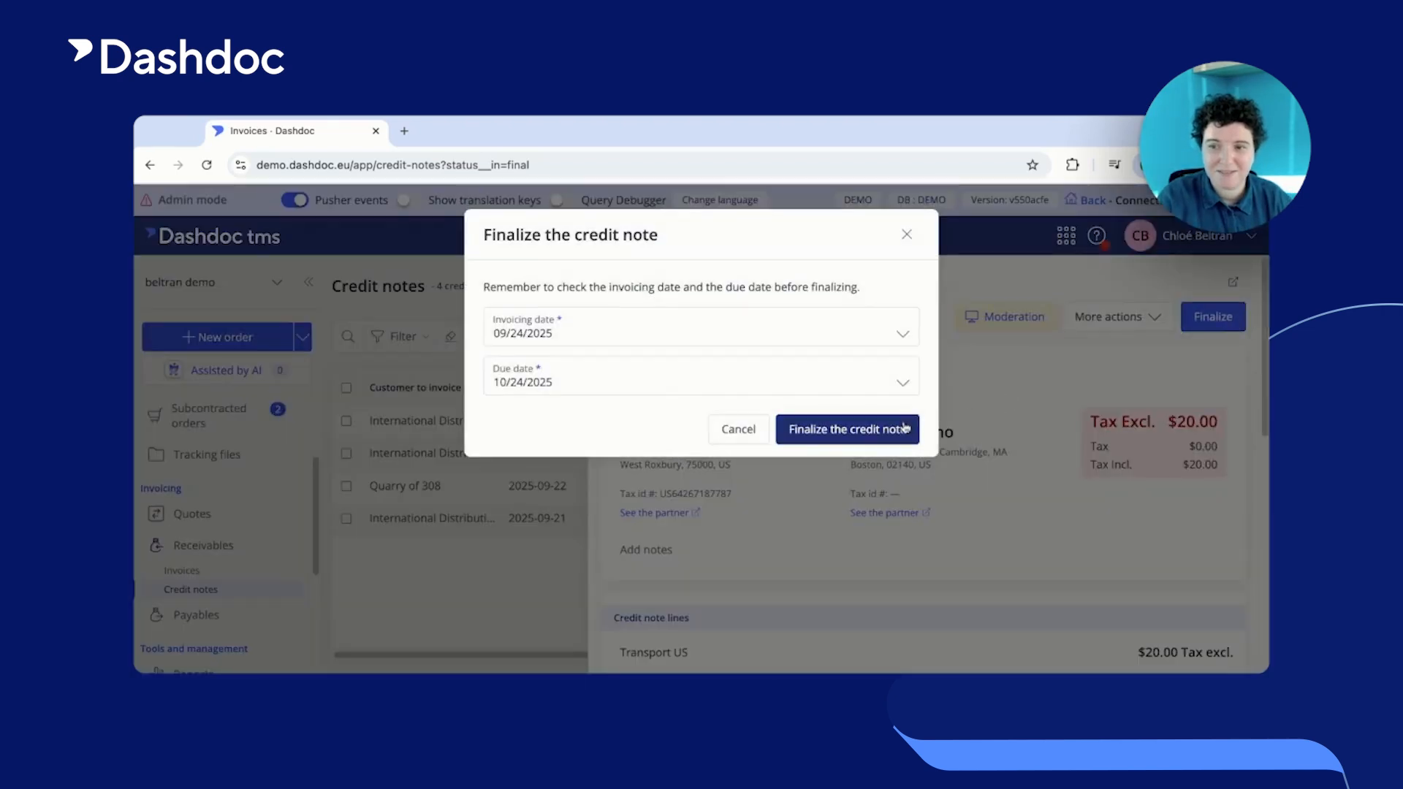
click(906, 428)
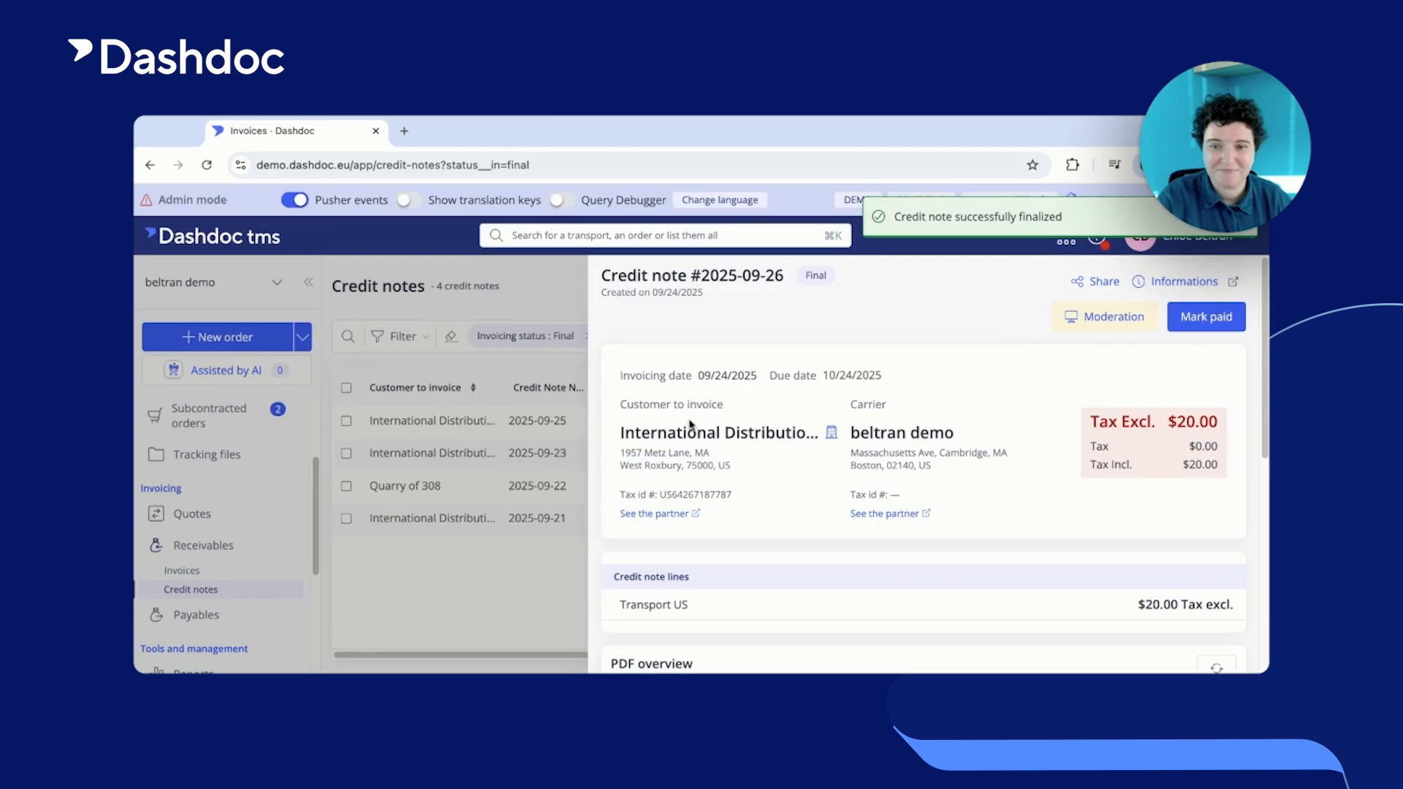
click(478, 626)
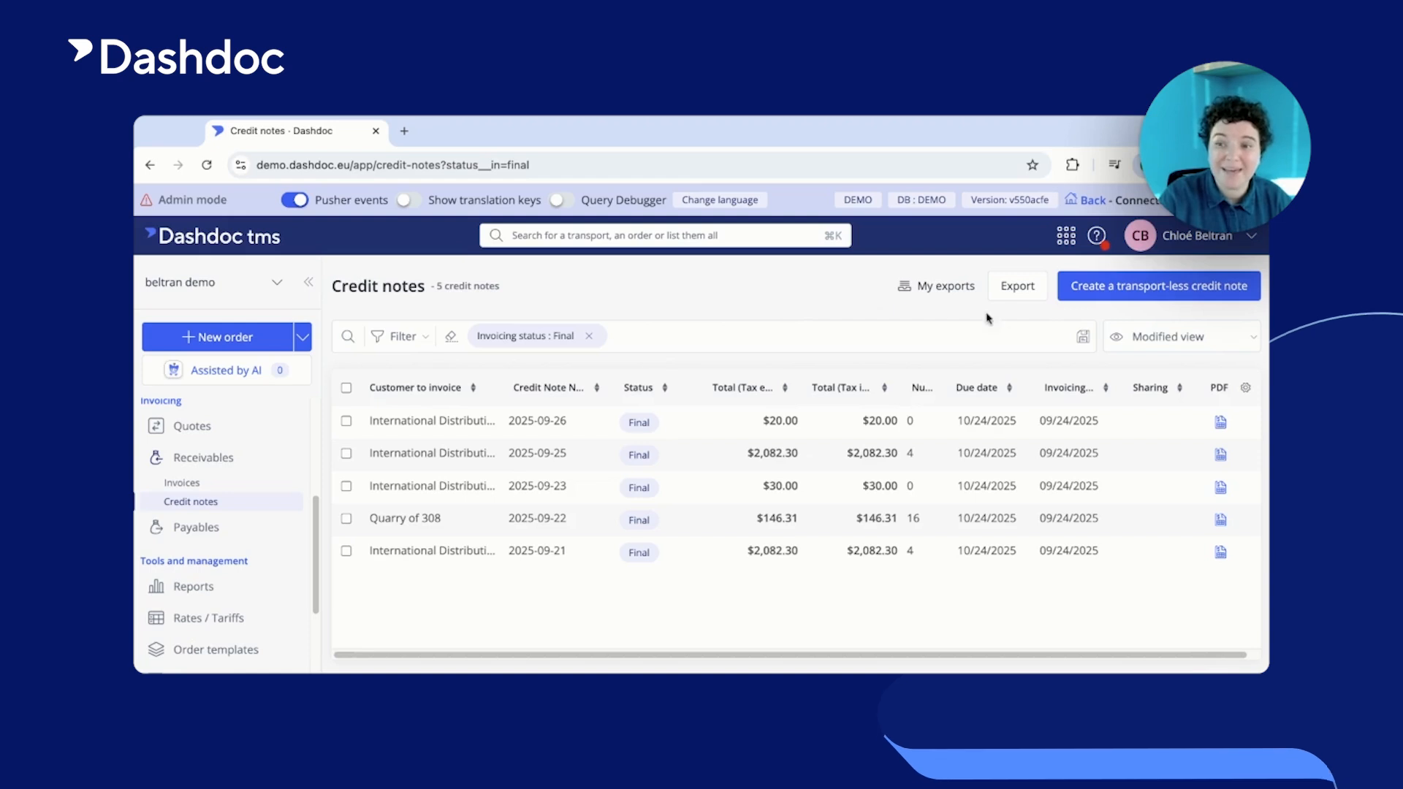
Review the export options for invoices, PDF documents, accounting and purchase accounting
click(1022, 296)
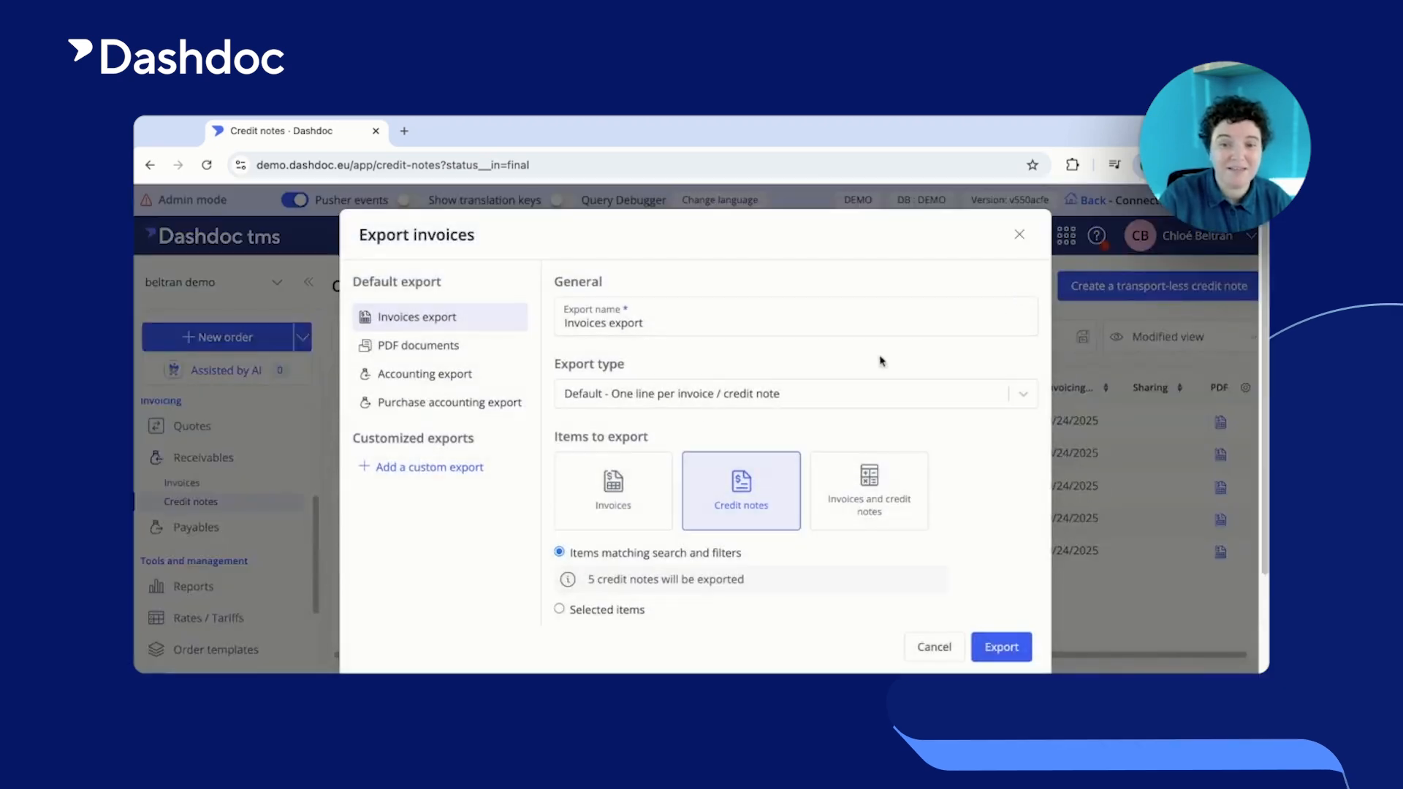
click(614, 484)
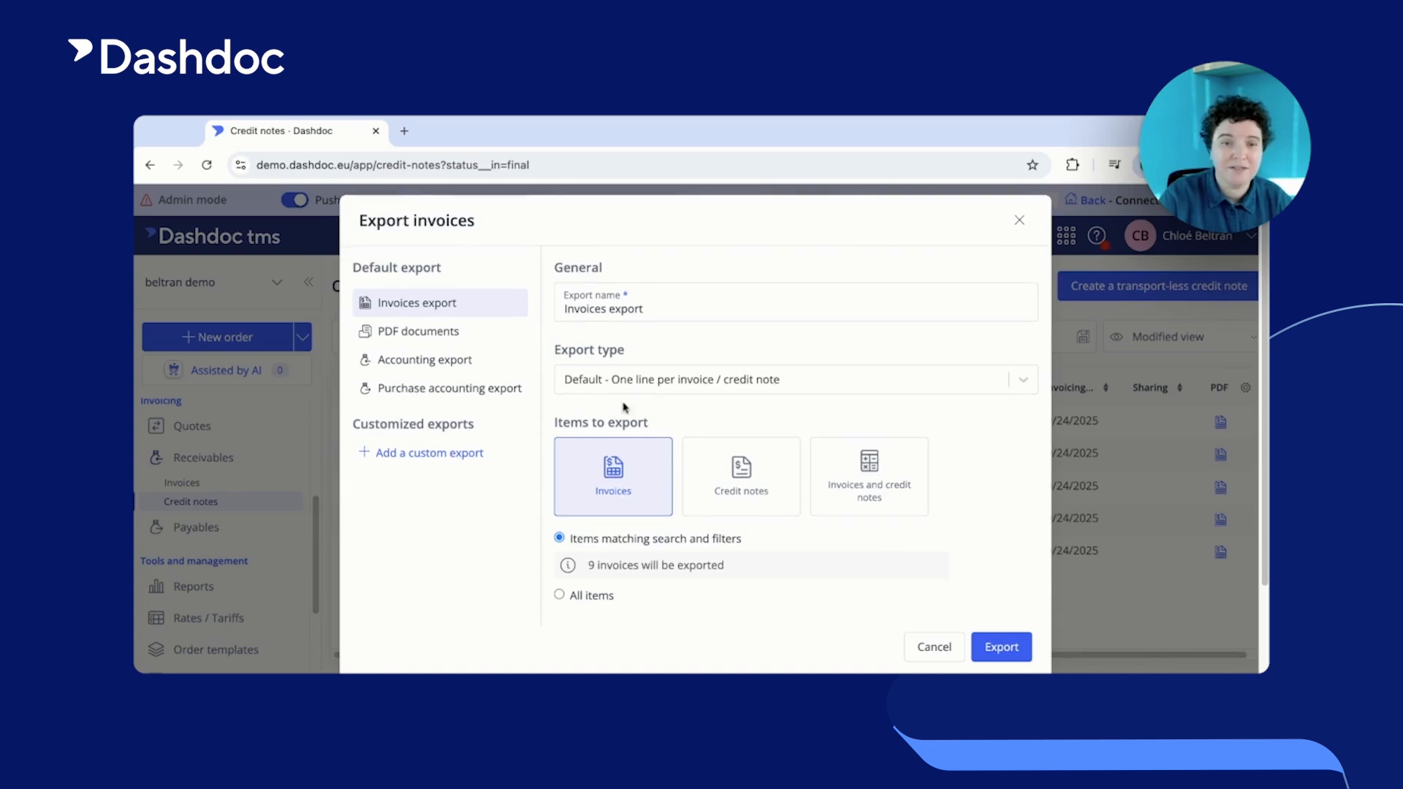
click(479, 332)
click(483, 361)
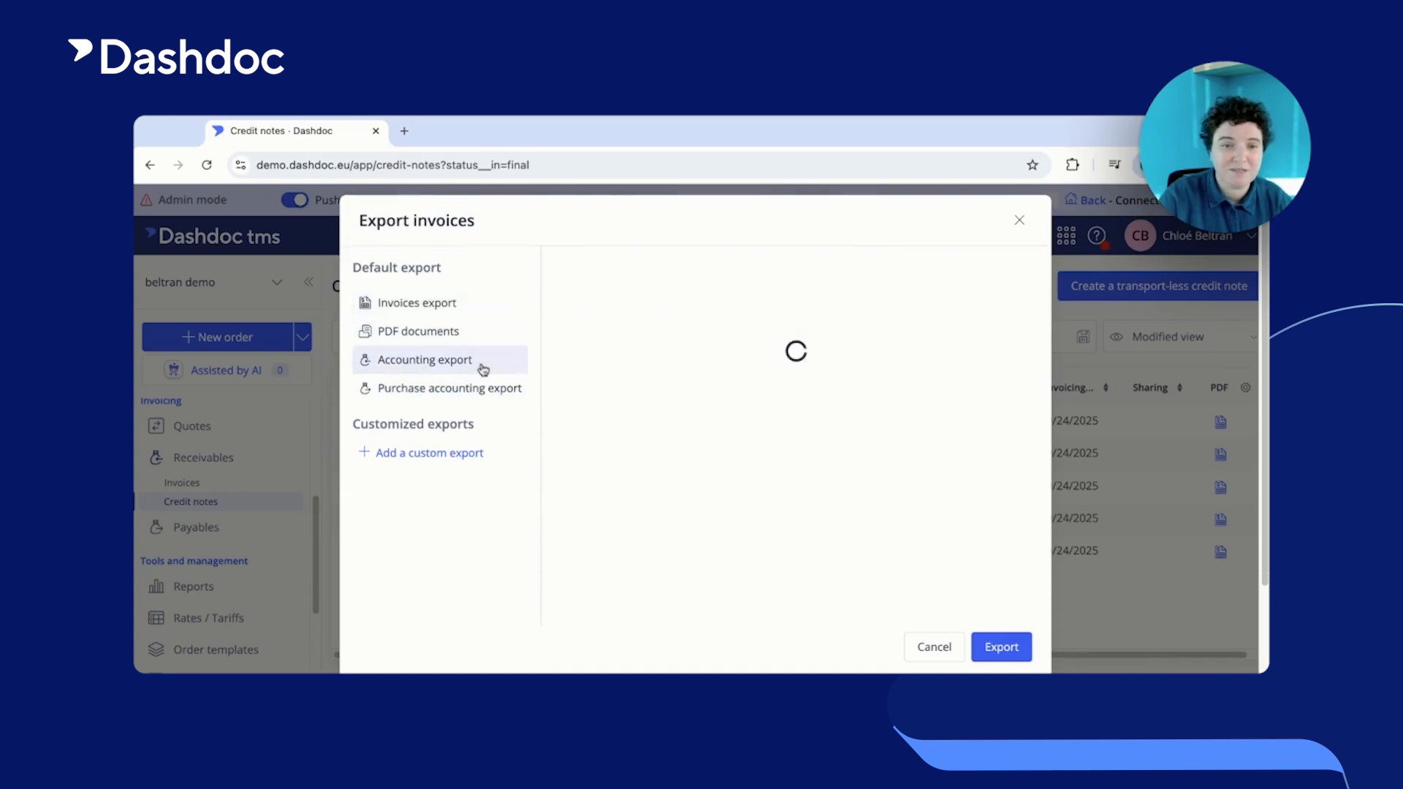
click(470, 393)
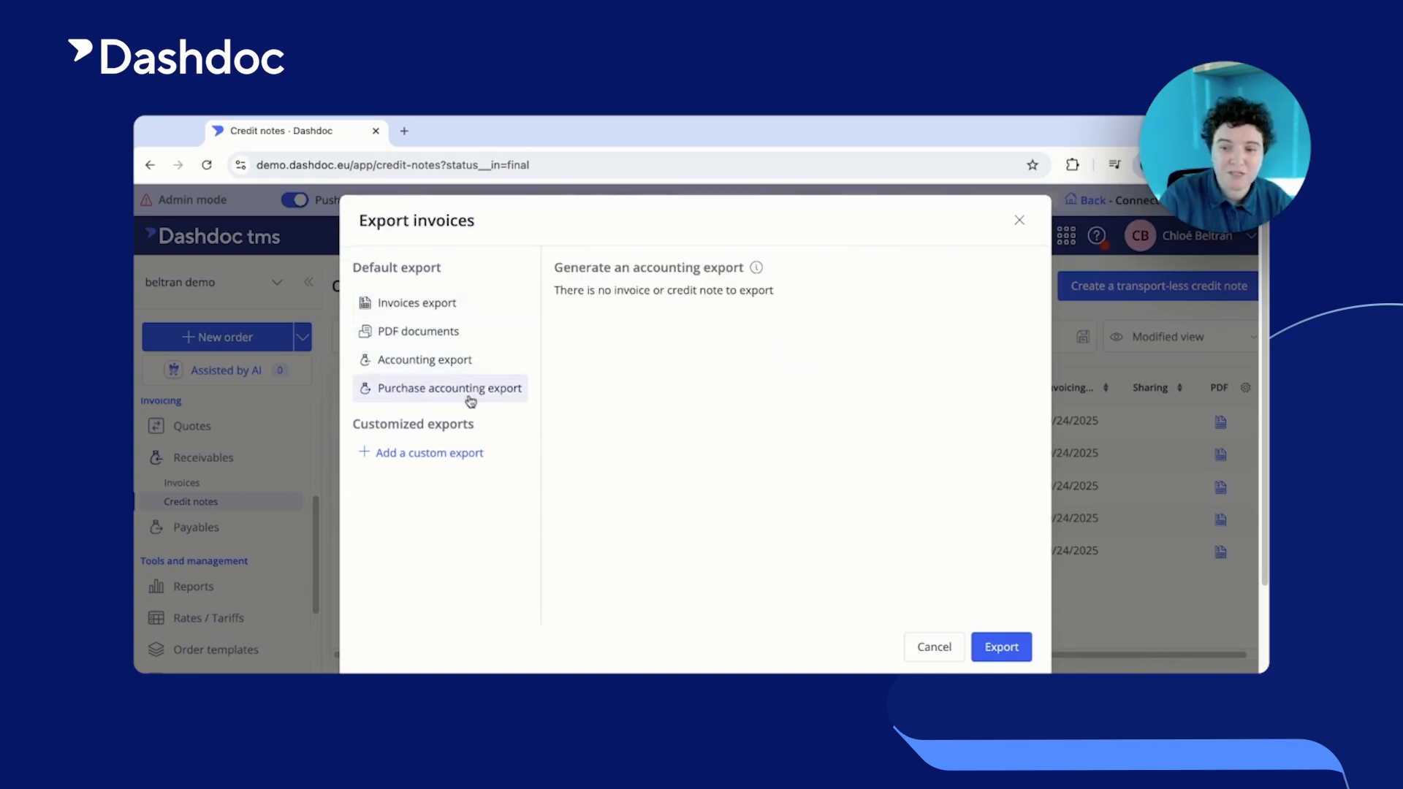
click(999, 647)
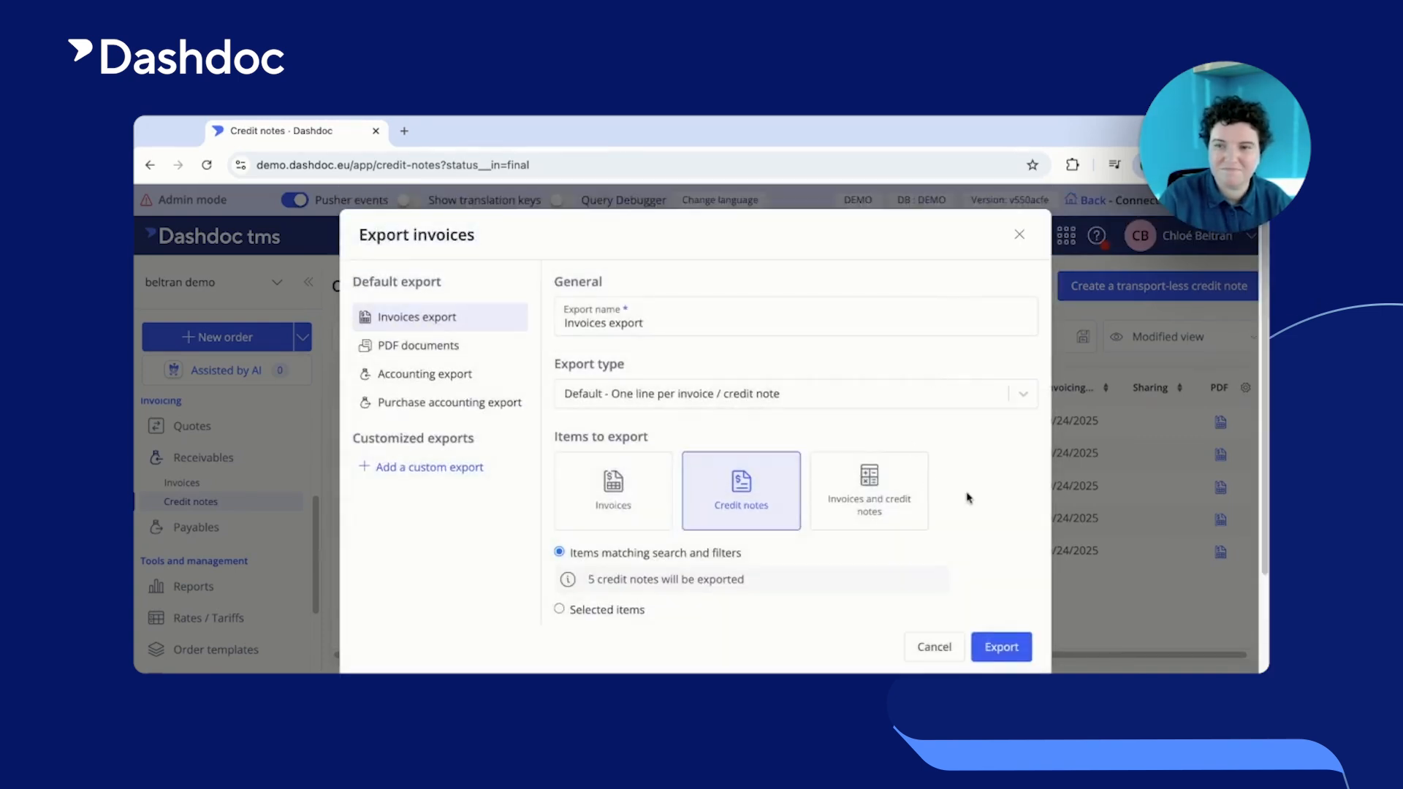
Examine the default export settings with invoices as the items to export, and close the export without running it
click(617, 488)
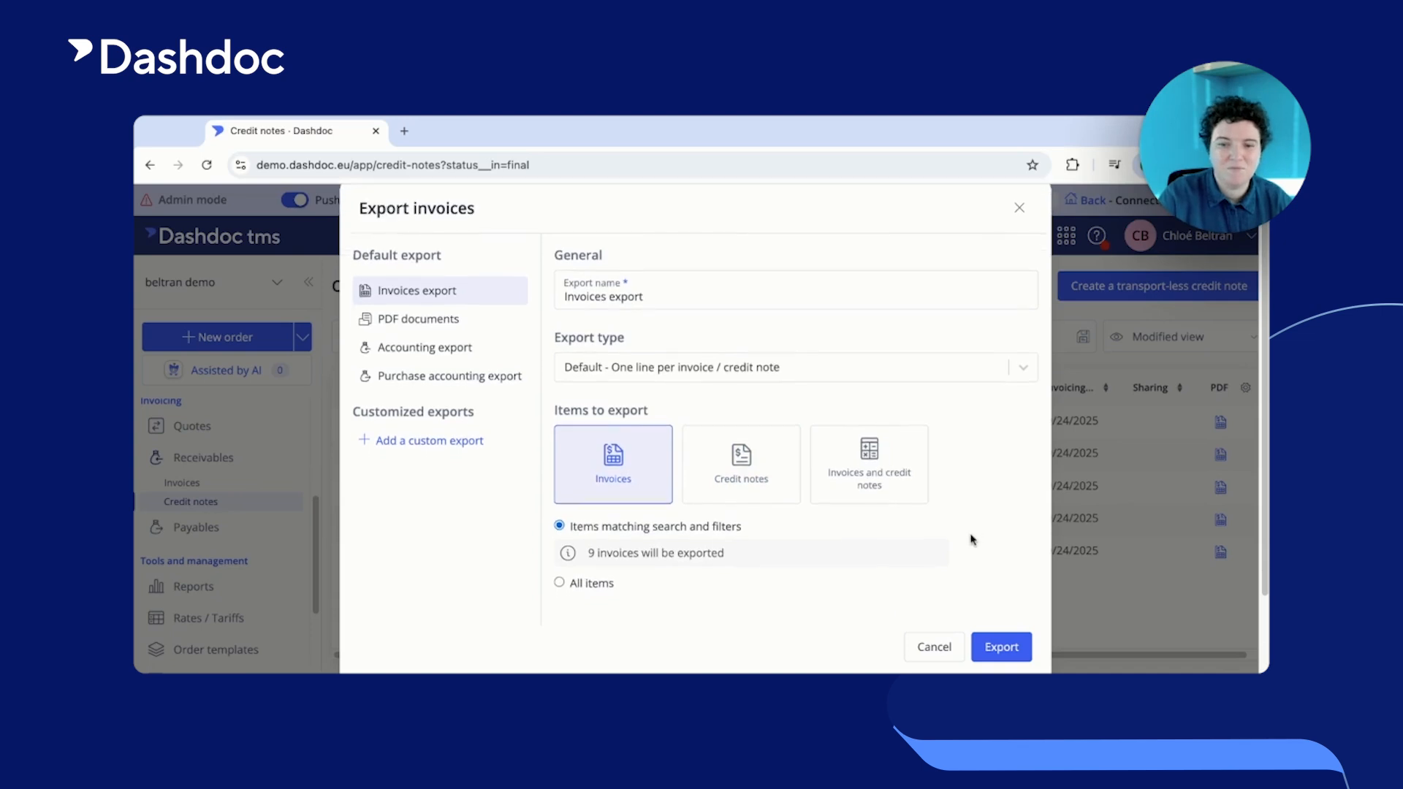
scroll(970, 539, down, 1)
scroll(971, 539, down, 3)
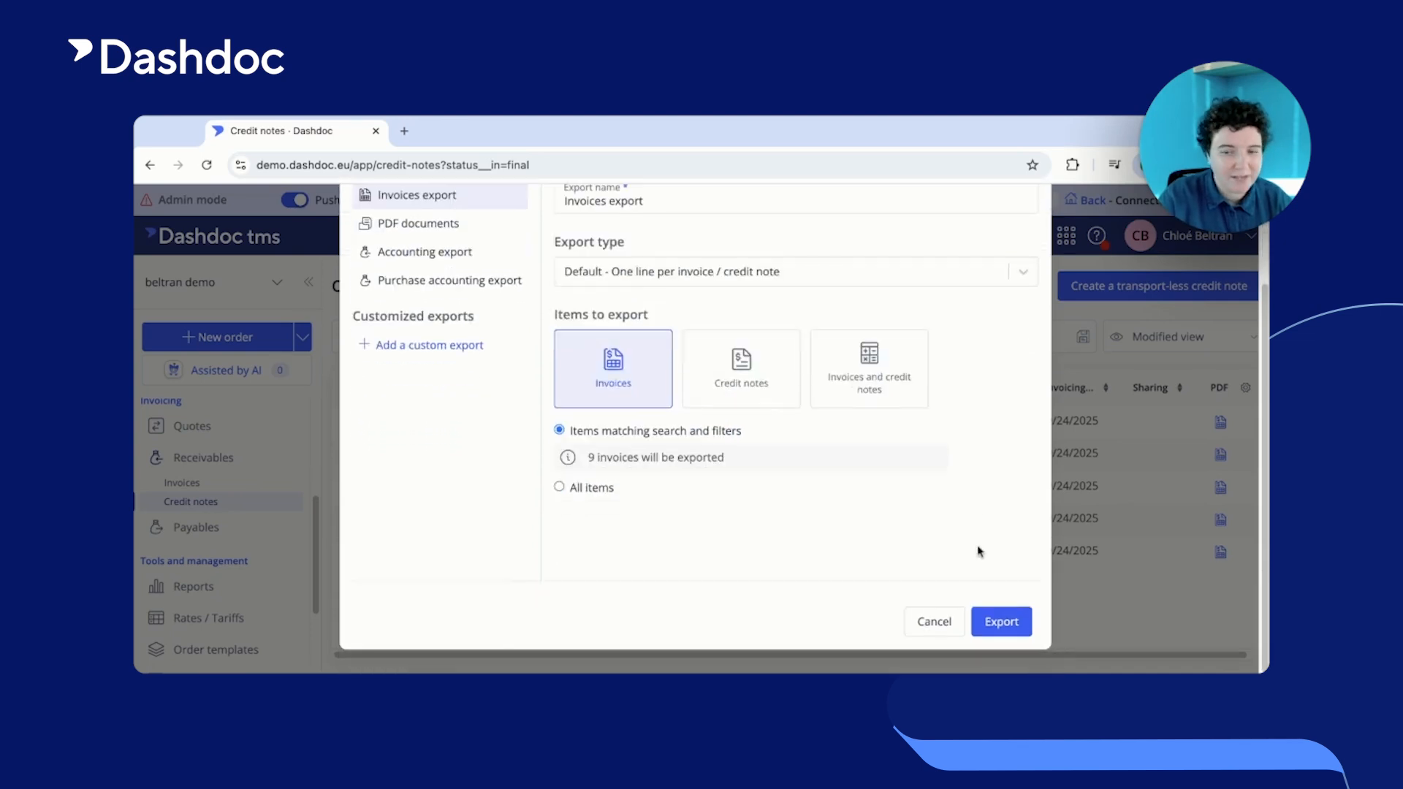
click(949, 626)
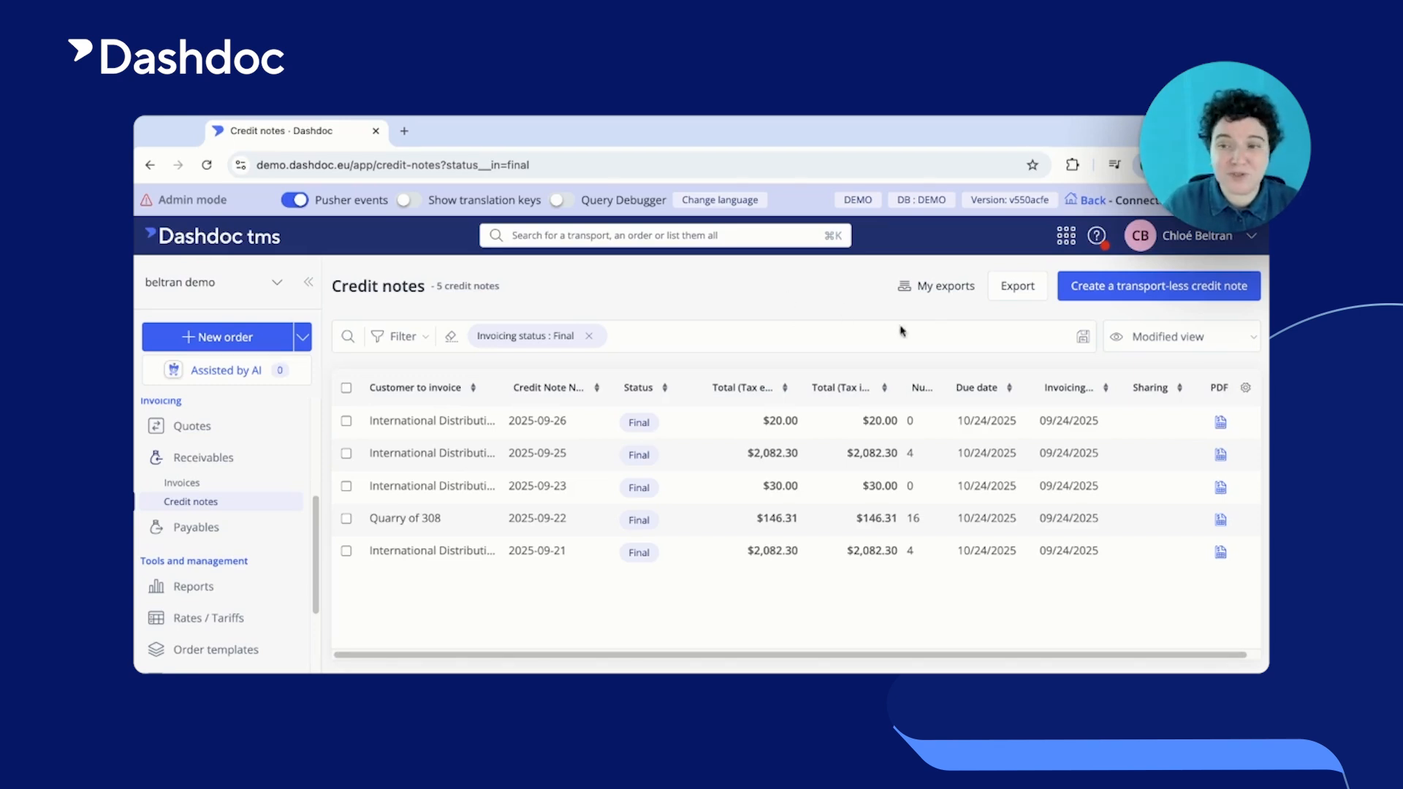
click(1021, 293)
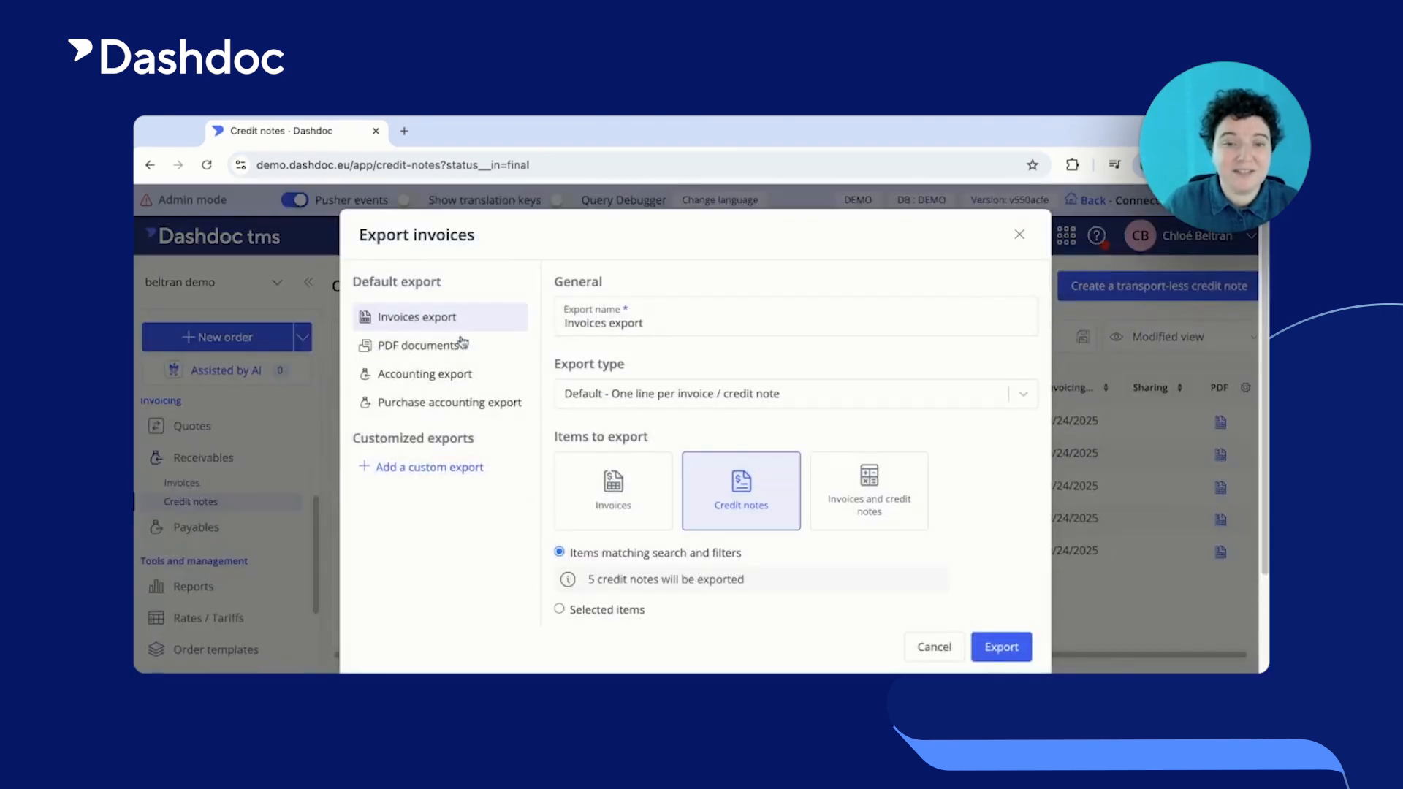
click(605, 484)
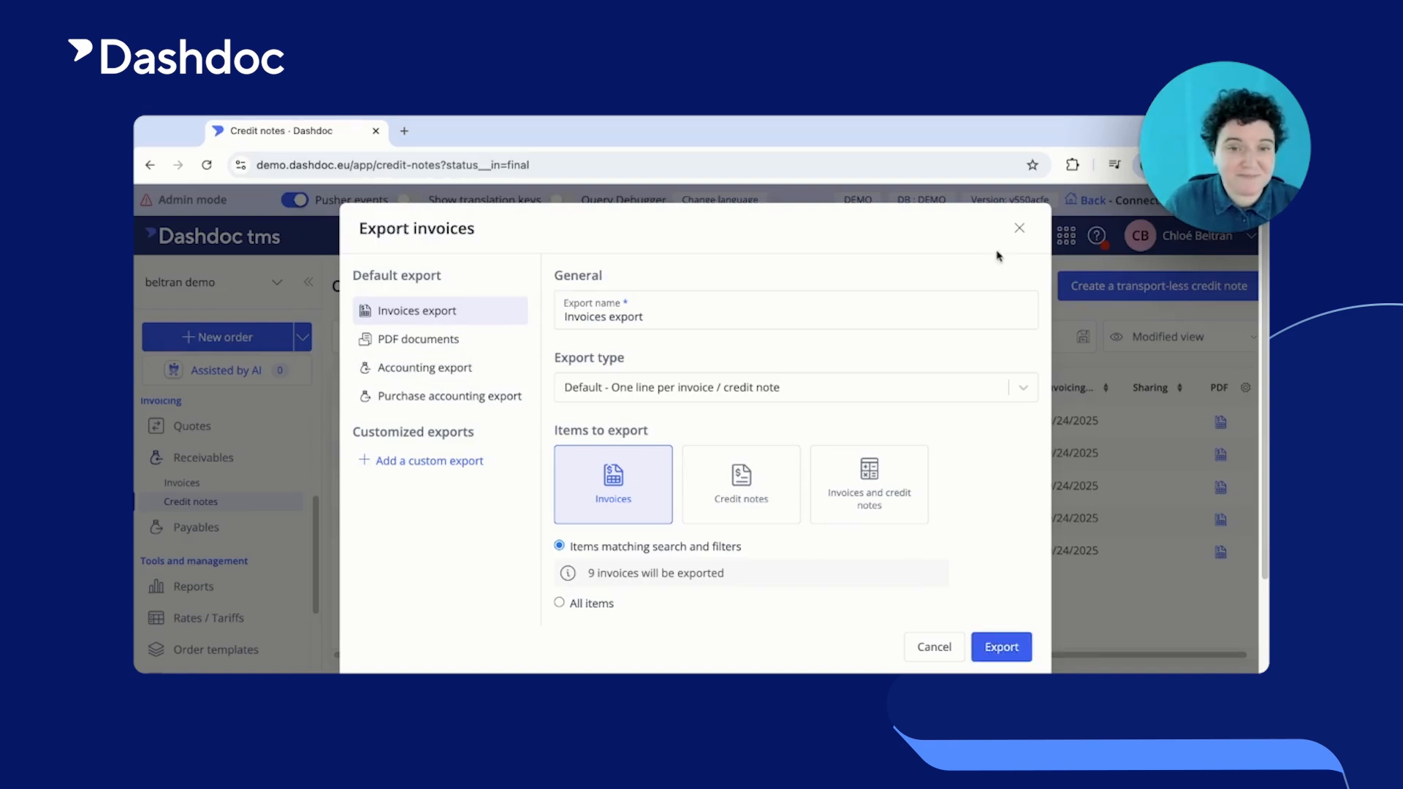
click(1018, 229)
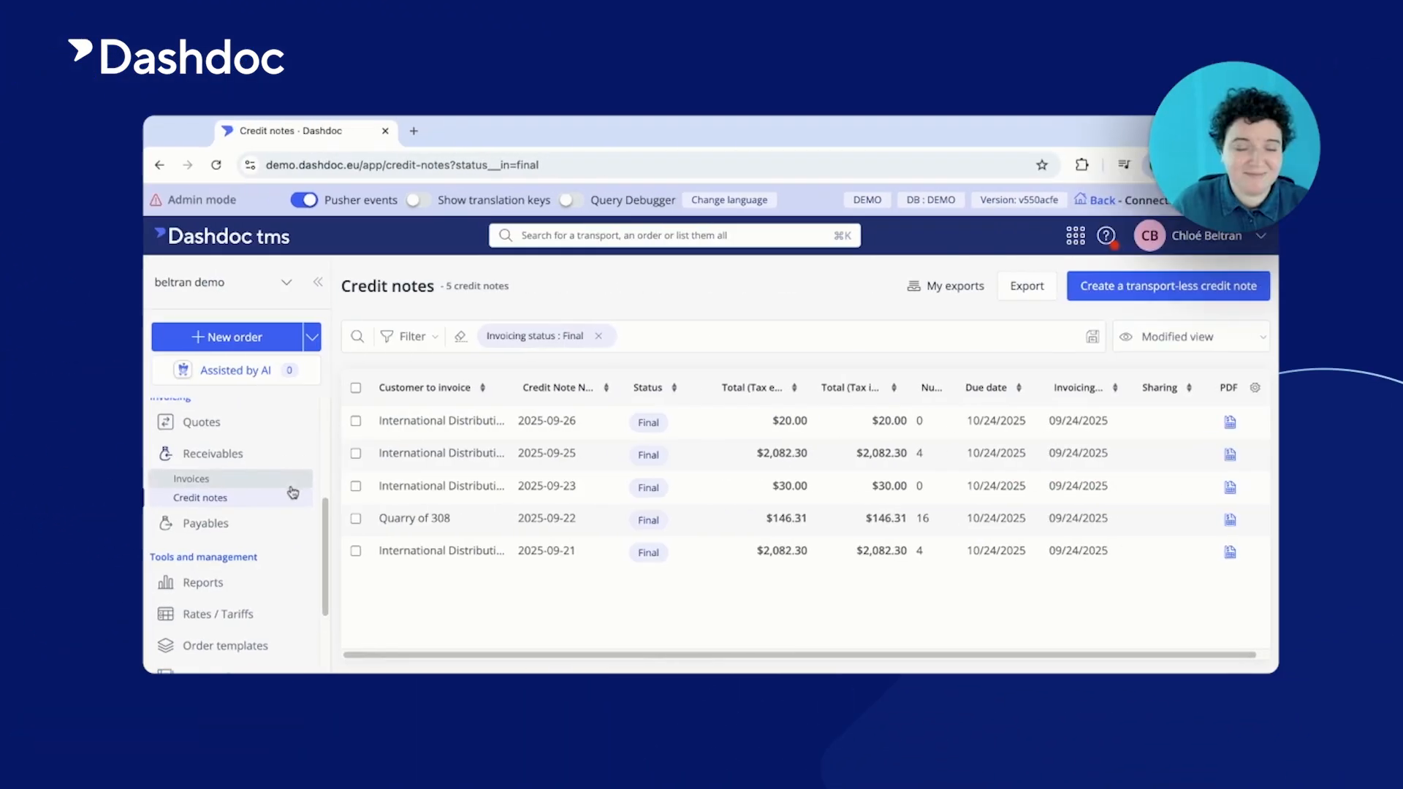
Open the Invoicing report and view the filters it offers
scroll(1267, 494, down, 3)
click(267, 491)
click(184, 583)
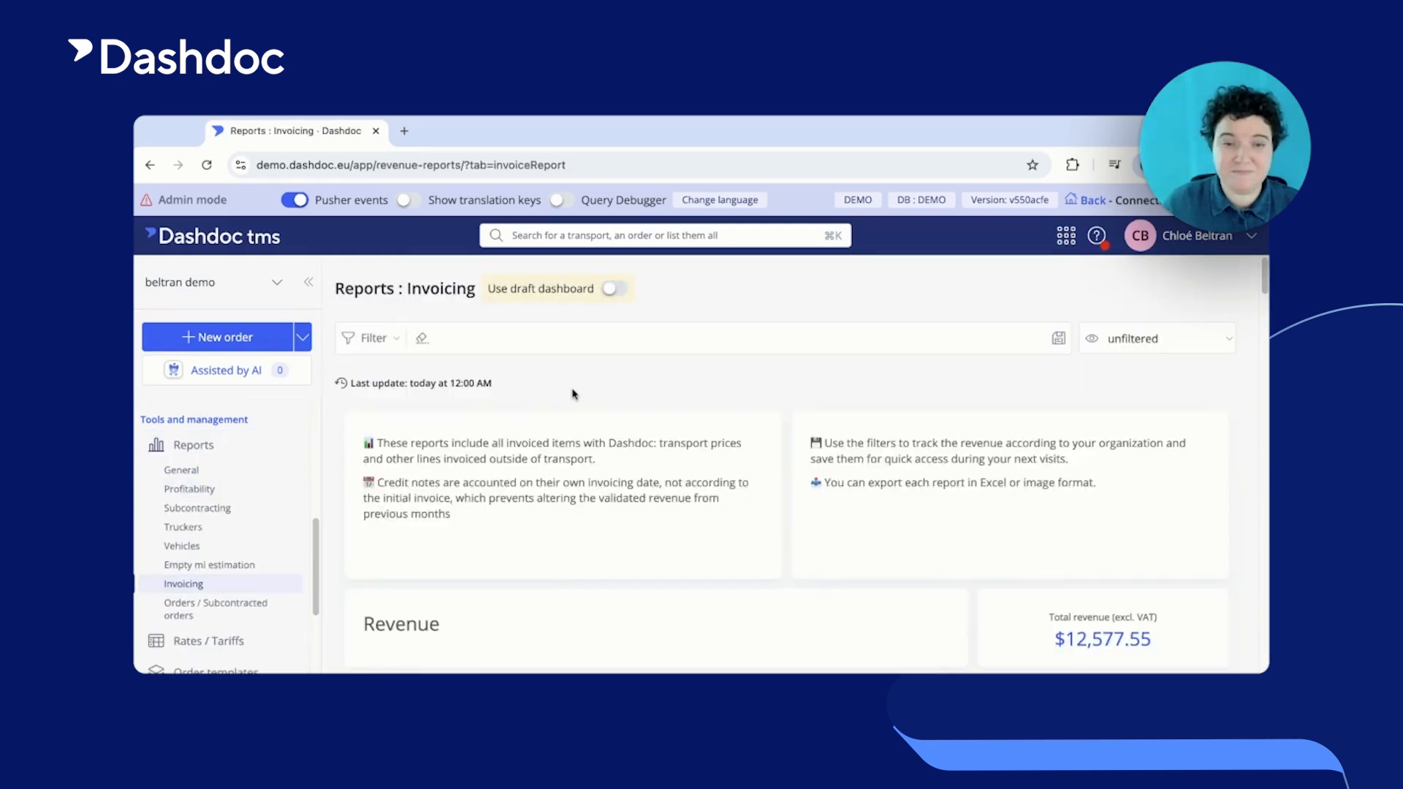
click(376, 339)
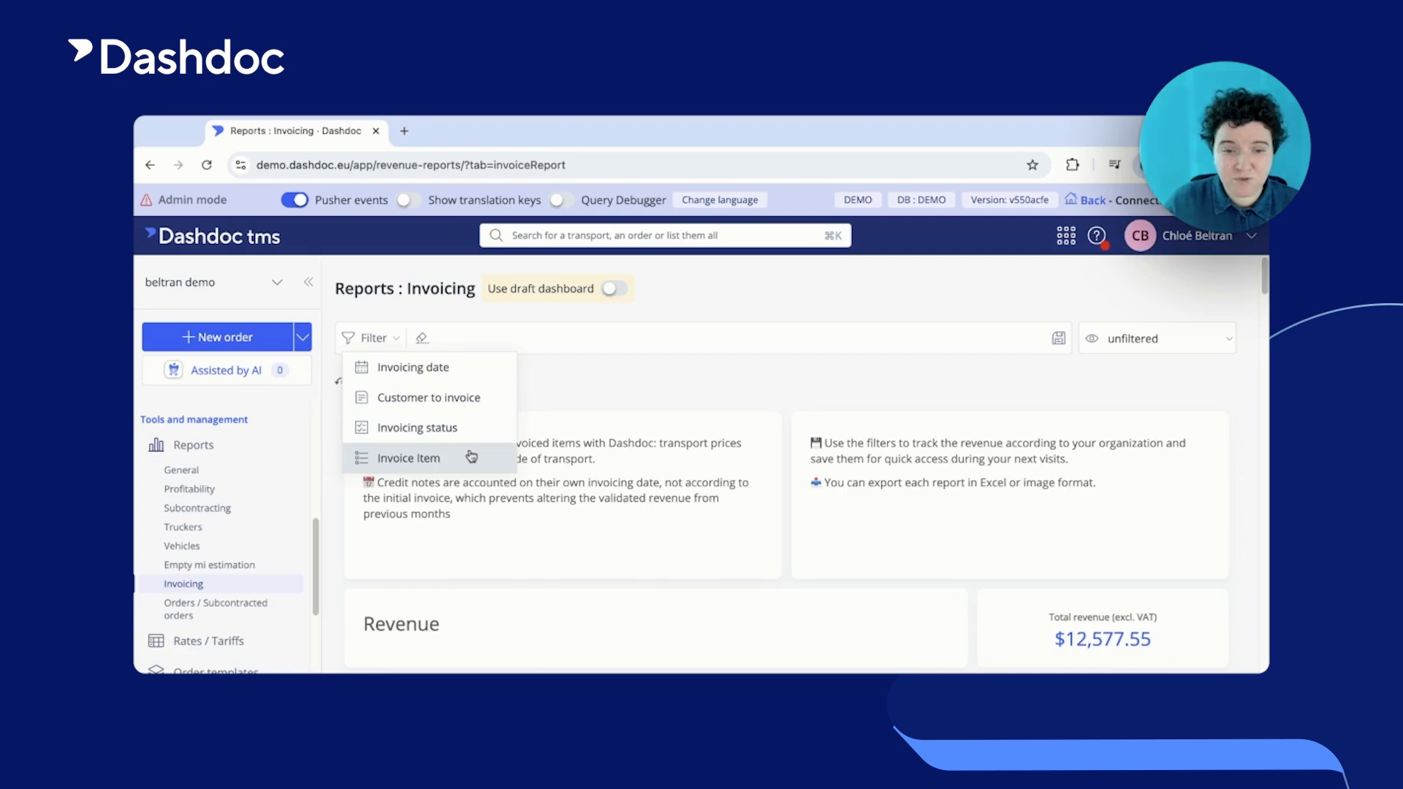
click(648, 401)
Examine the revenue charts by month and by customer, the invoiced and credited breakdowns, and the custom report table
scroll(755, 392, down, 5)
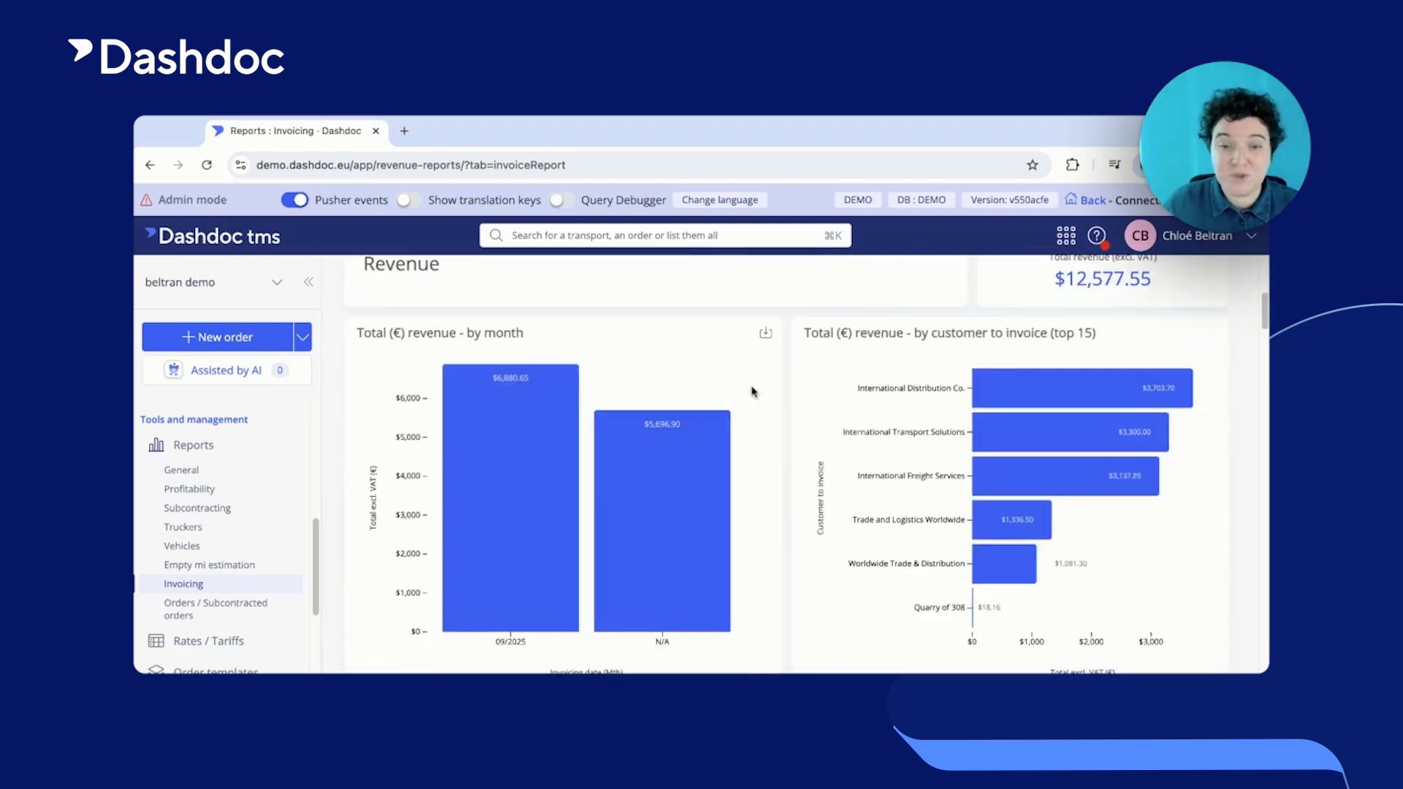
mouse_move(659, 458)
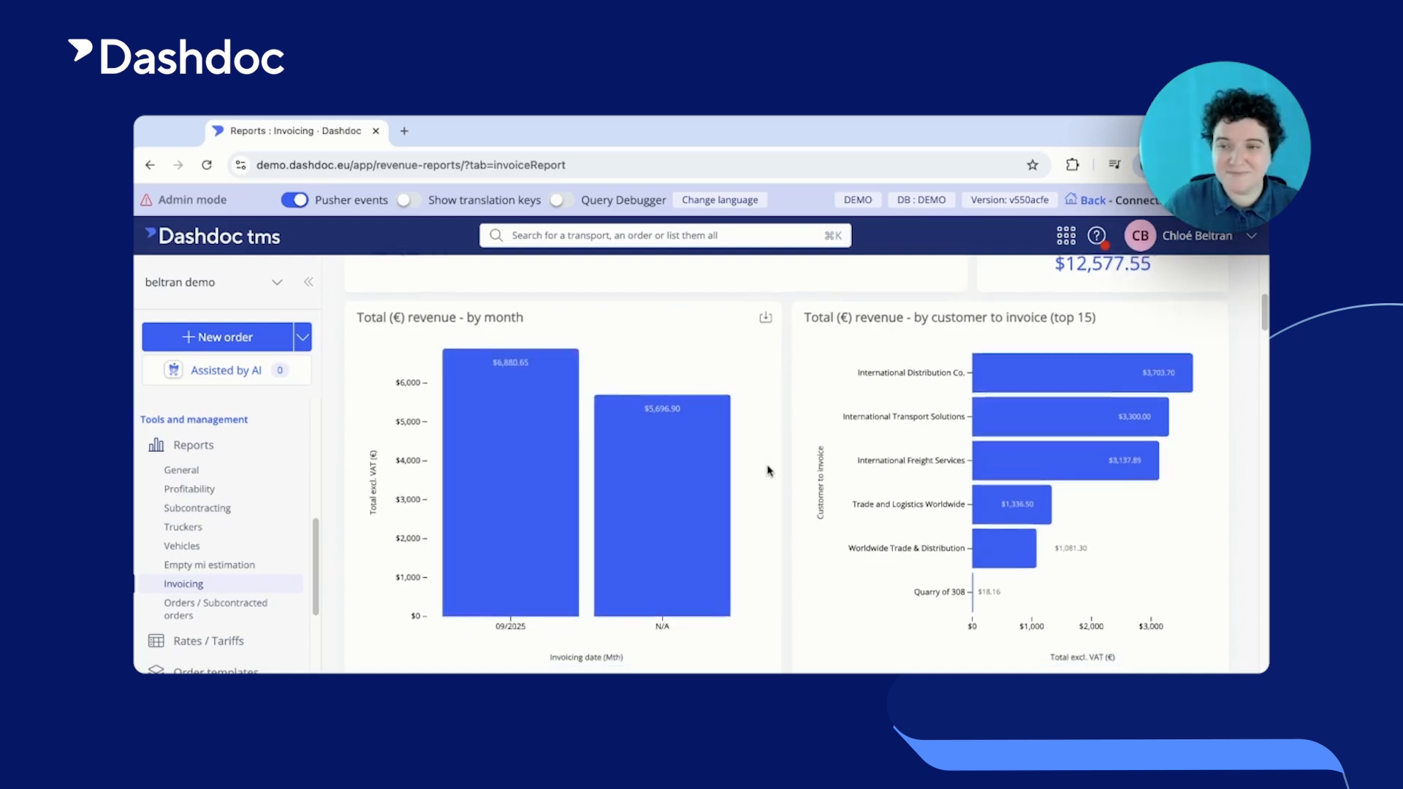
scroll(768, 470, down, 3)
scroll(1023, 468, down, 2)
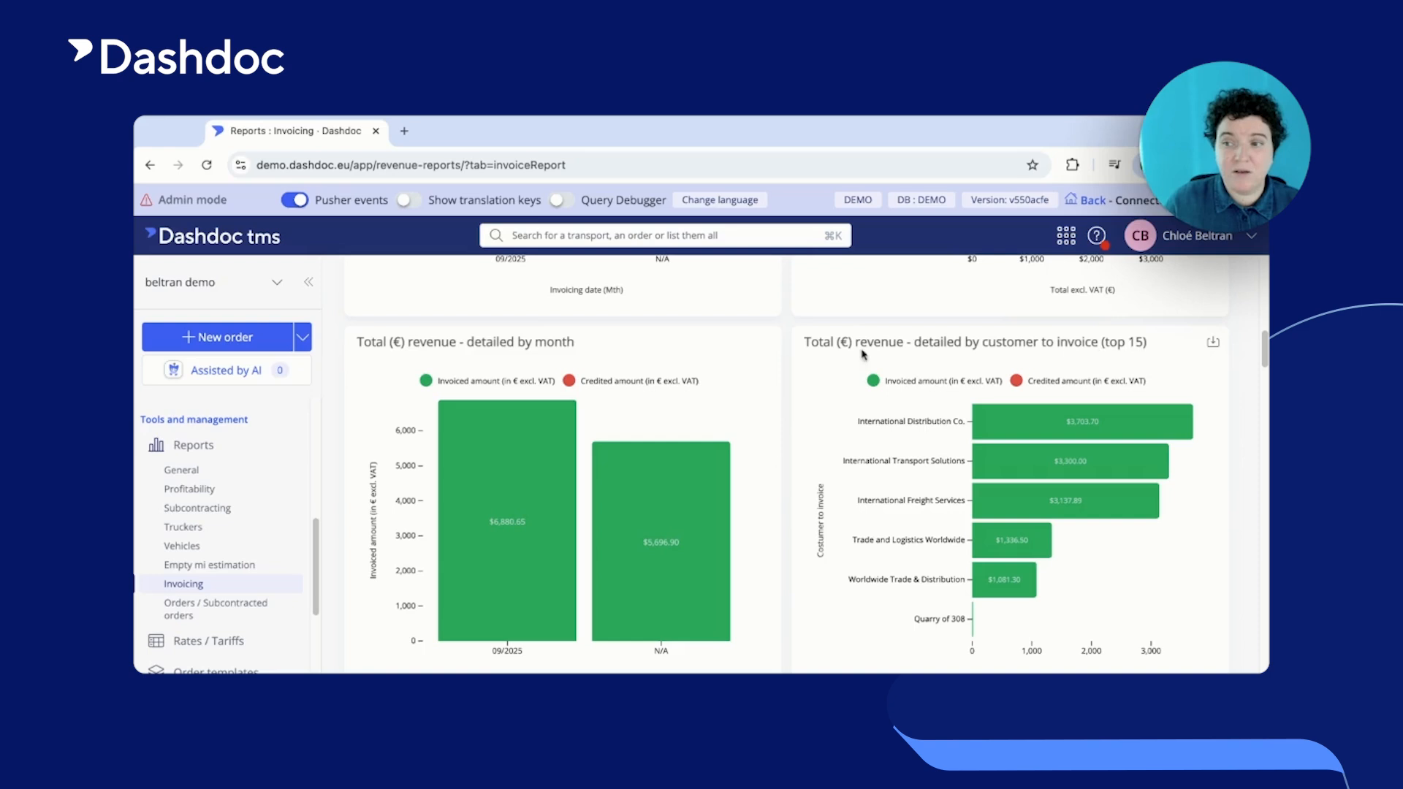
scroll(826, 381, down, 1)
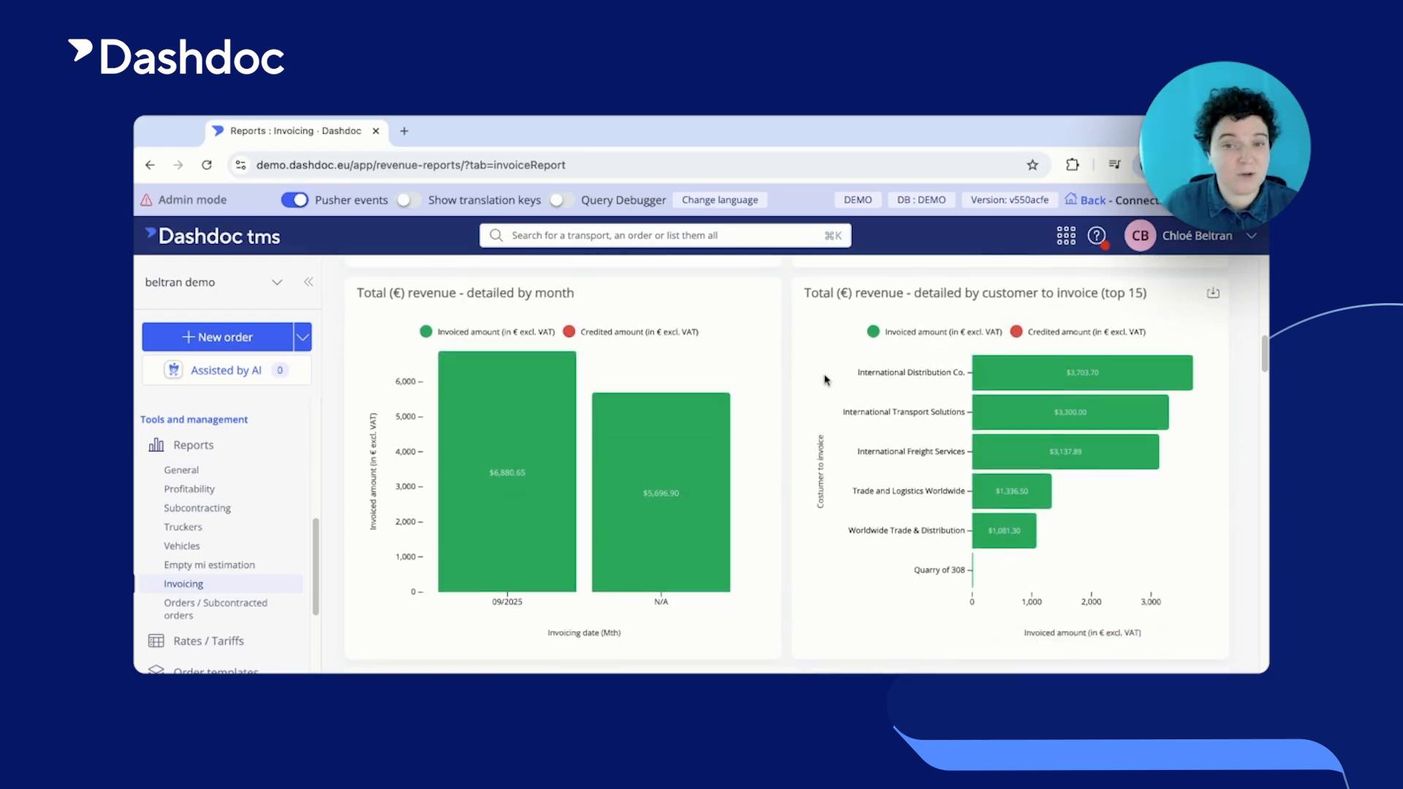
scroll(827, 379, down, 4)
scroll(828, 378, down, 1)
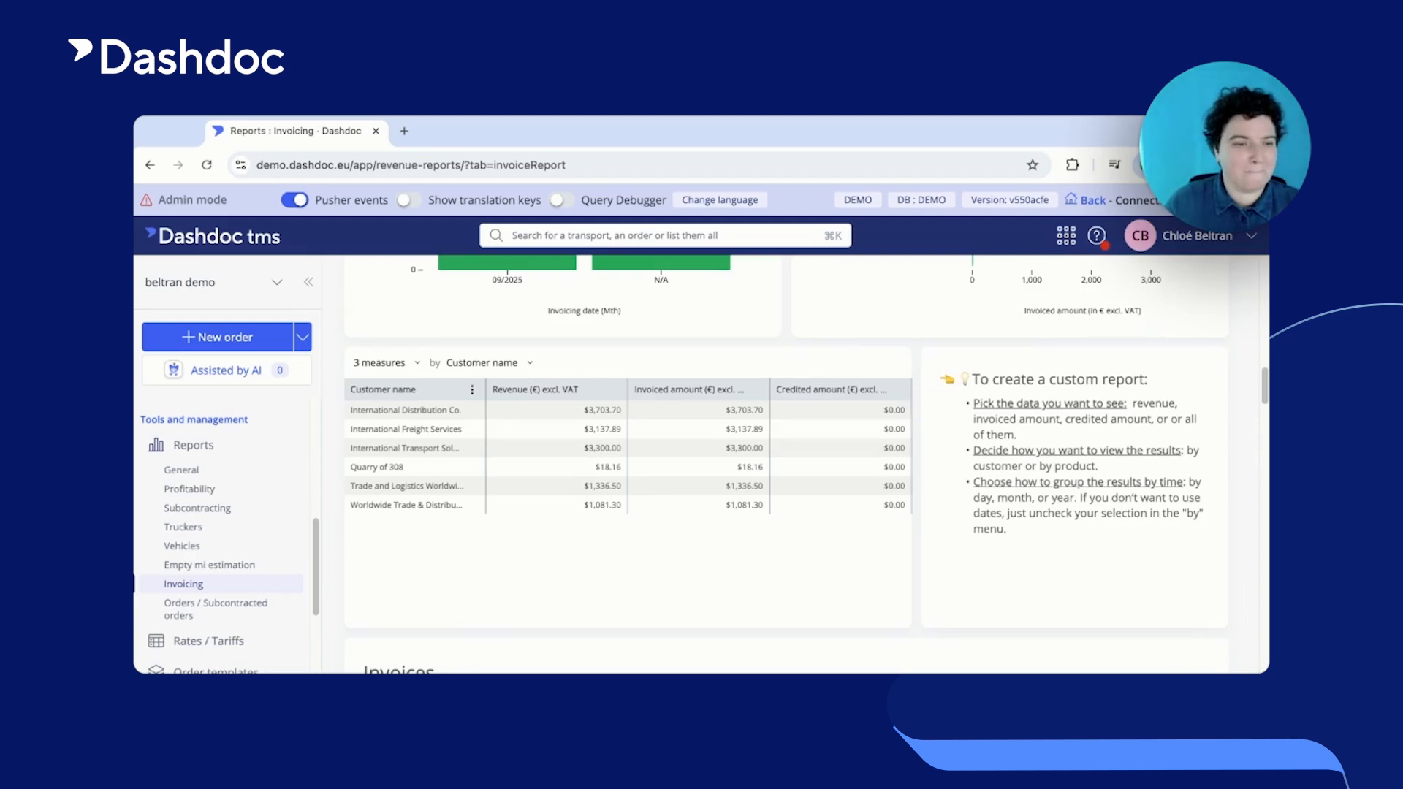
Examine the Invoices section of the report, with invoice totals by year and by customer to invoice
scroll(927, 378, down, 5)
scroll(928, 378, down, 6)
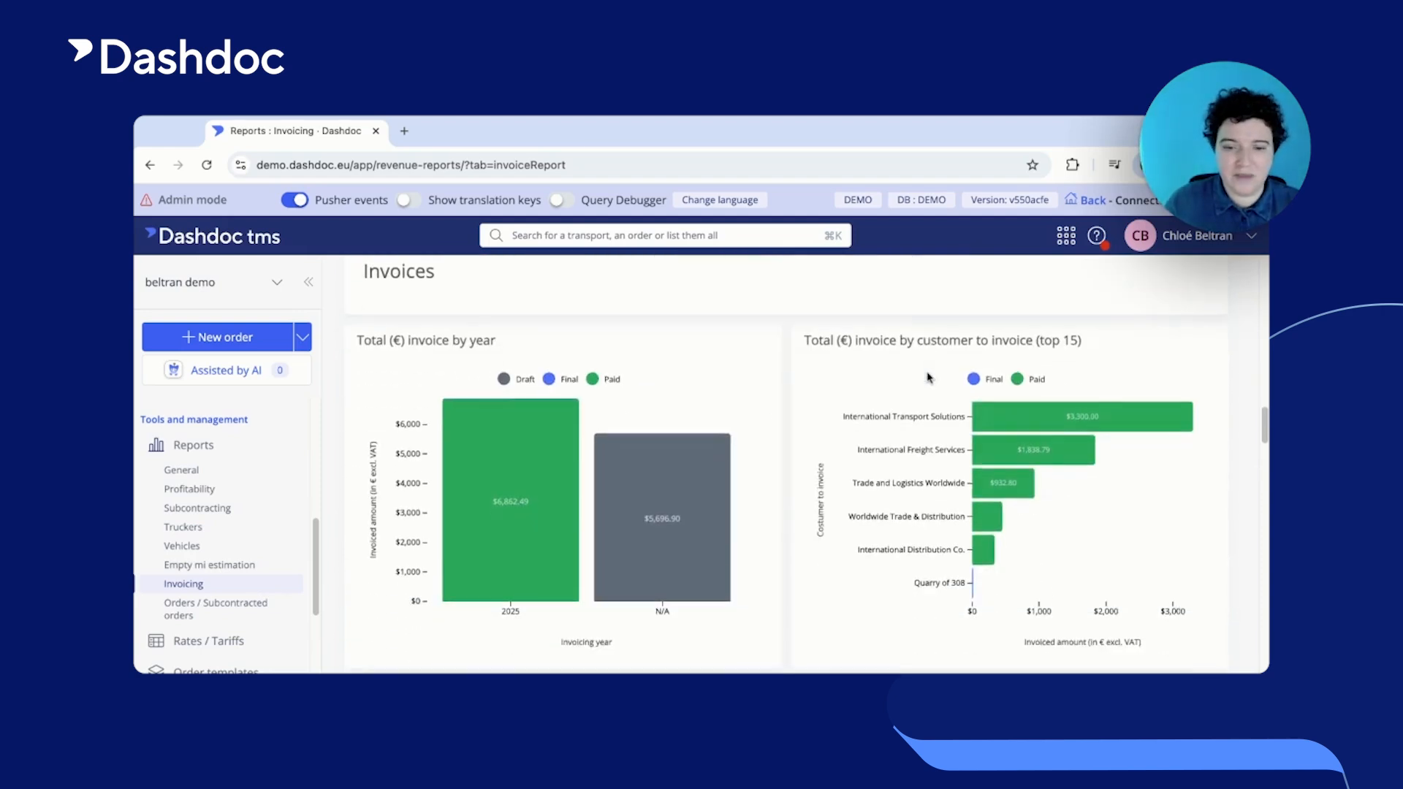
scroll(927, 378, down, 5)
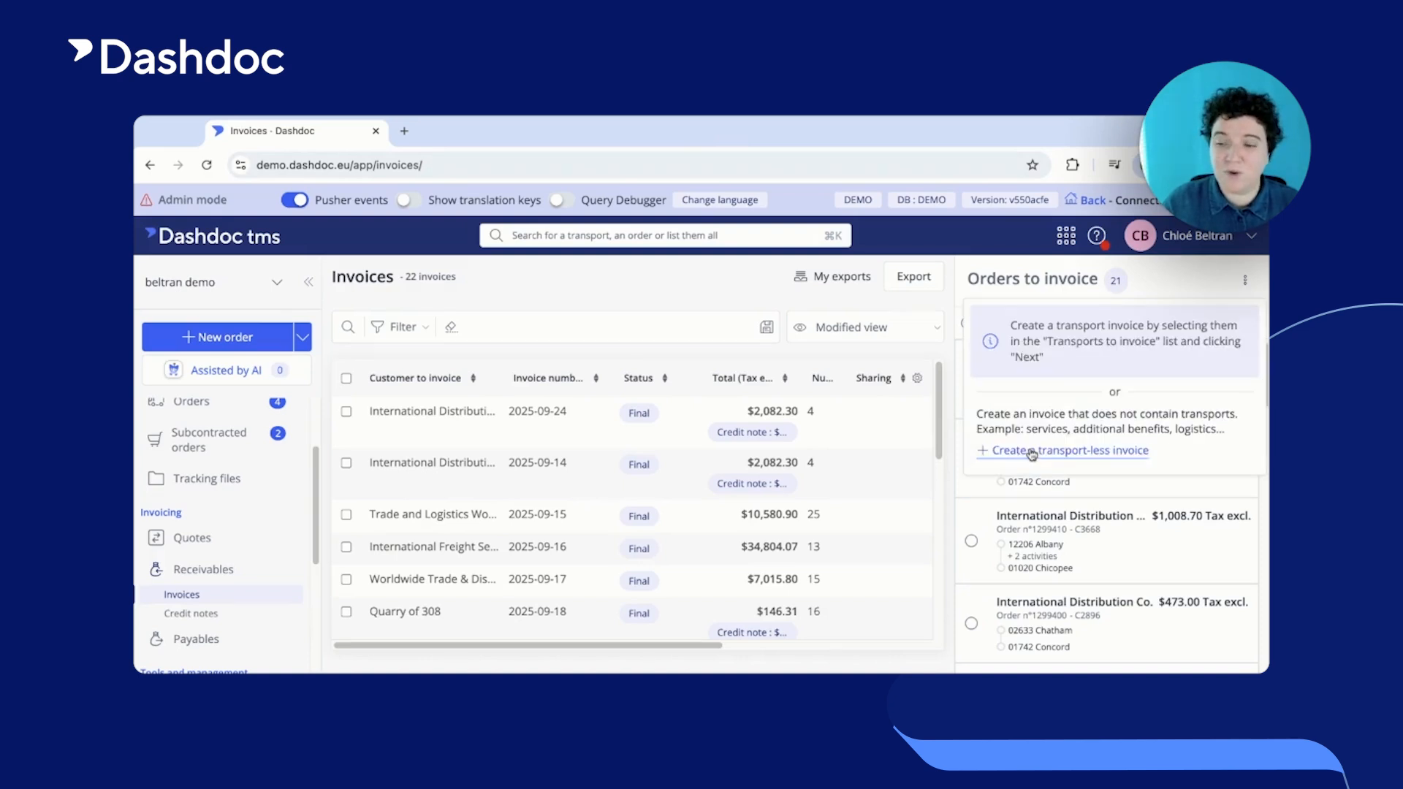
Create an empty transport-less invoice from the orders to invoice, with International Freight Services as the customer
click(1242, 281)
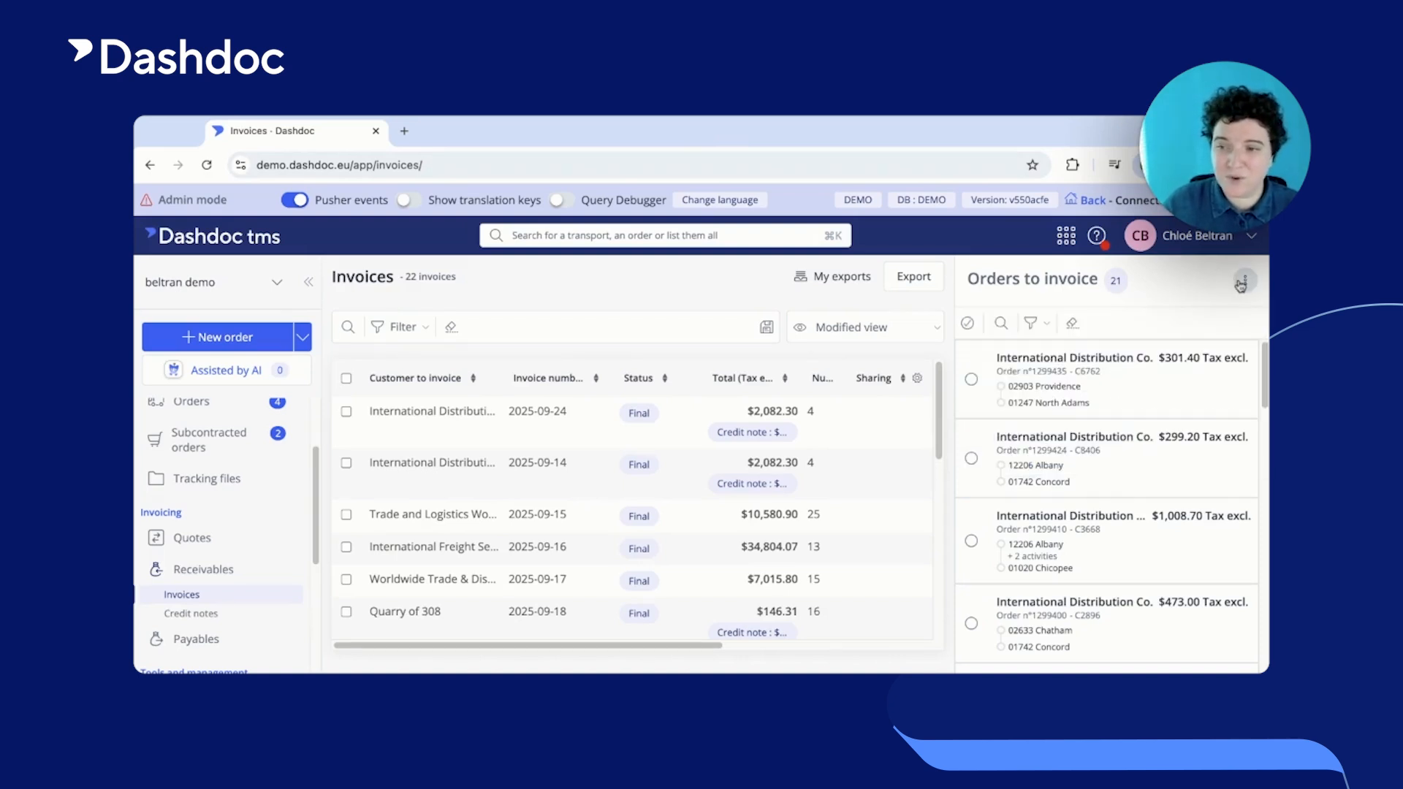
click(1242, 283)
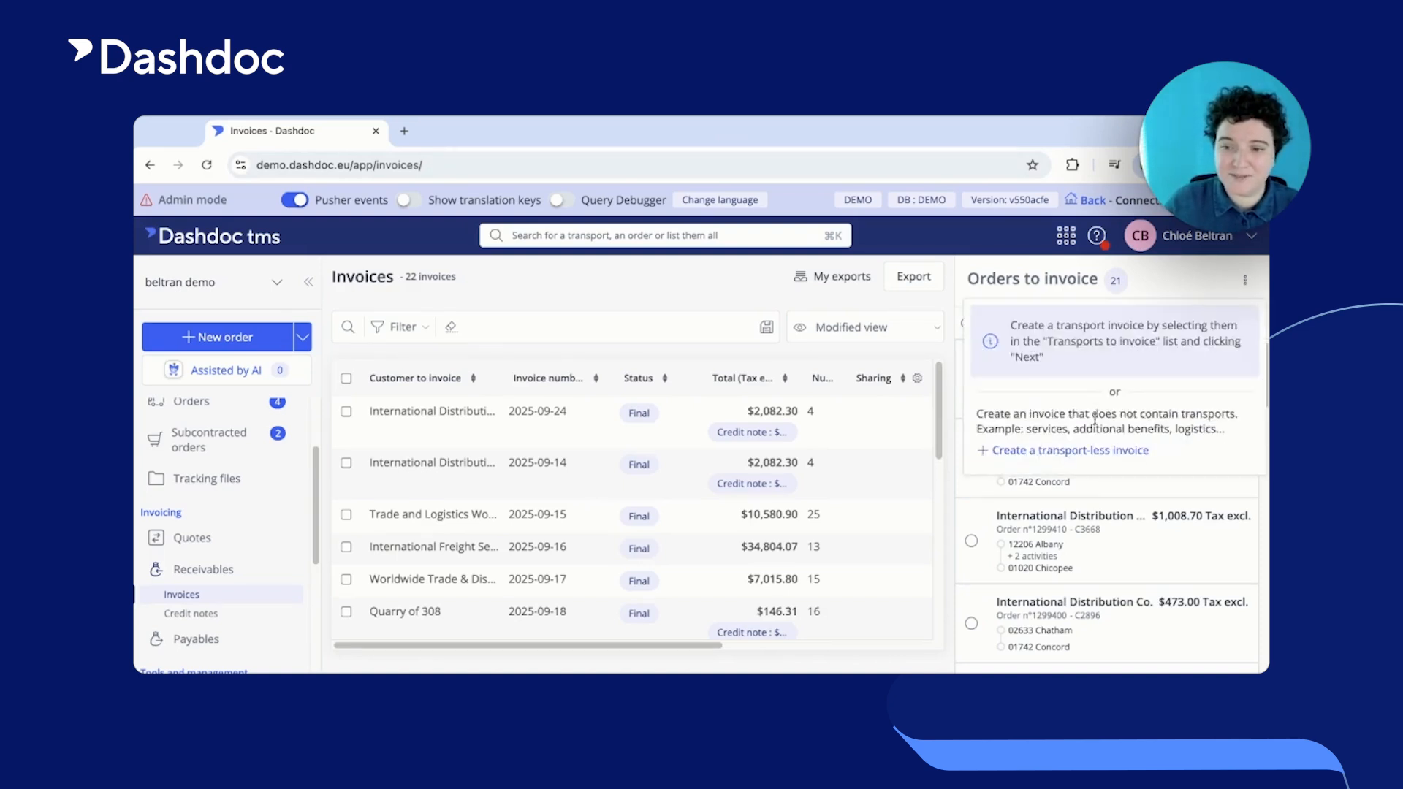
click(1046, 453)
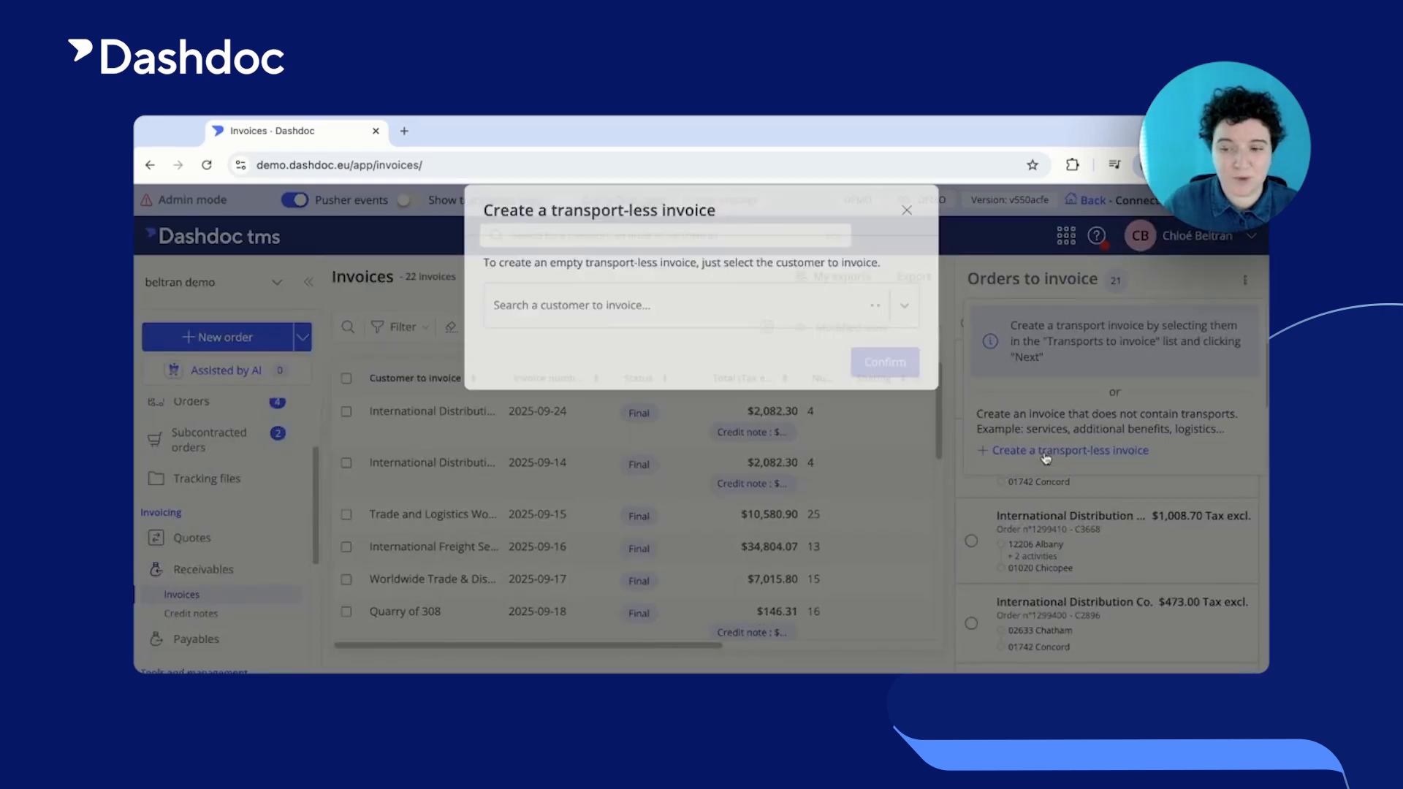
click(765, 340)
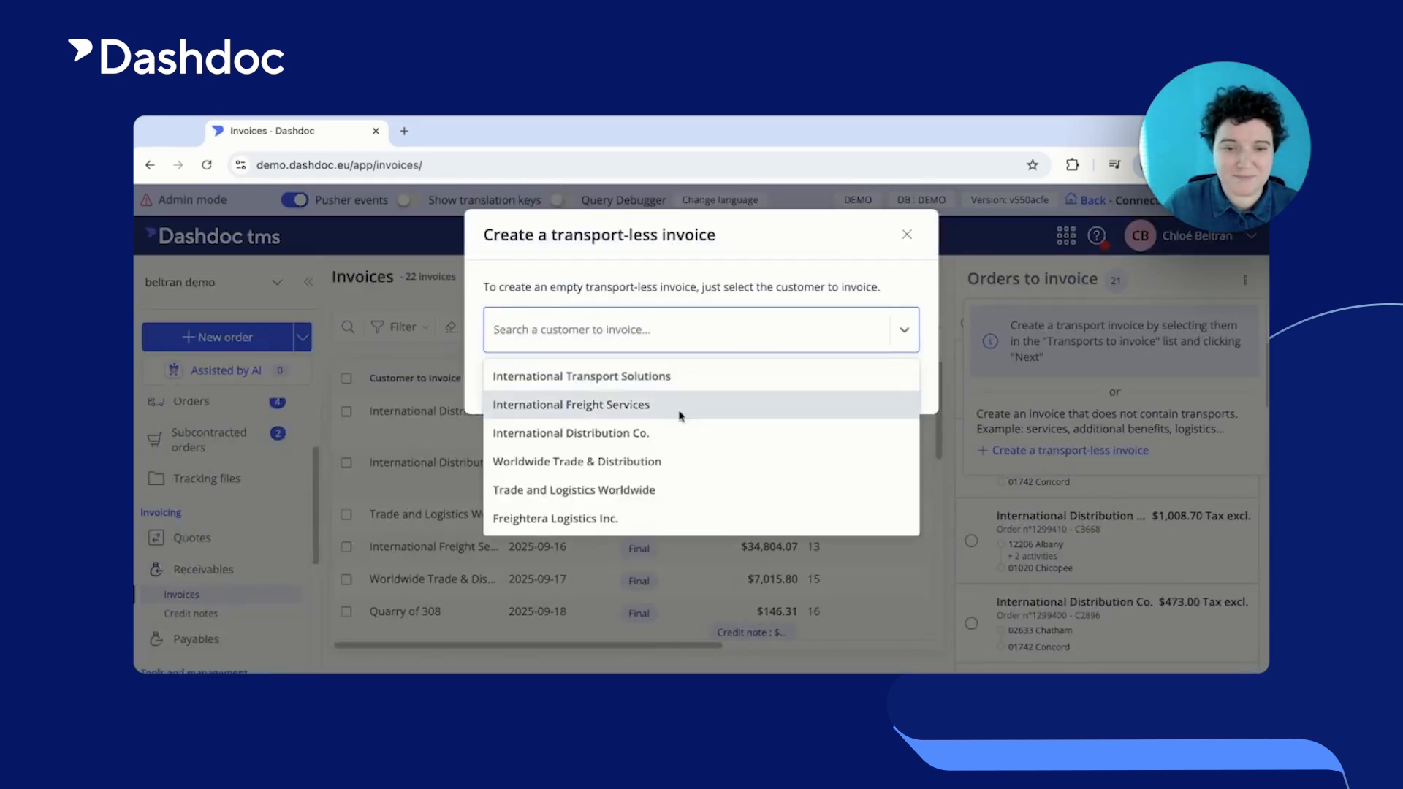
click(637, 408)
click(882, 389)
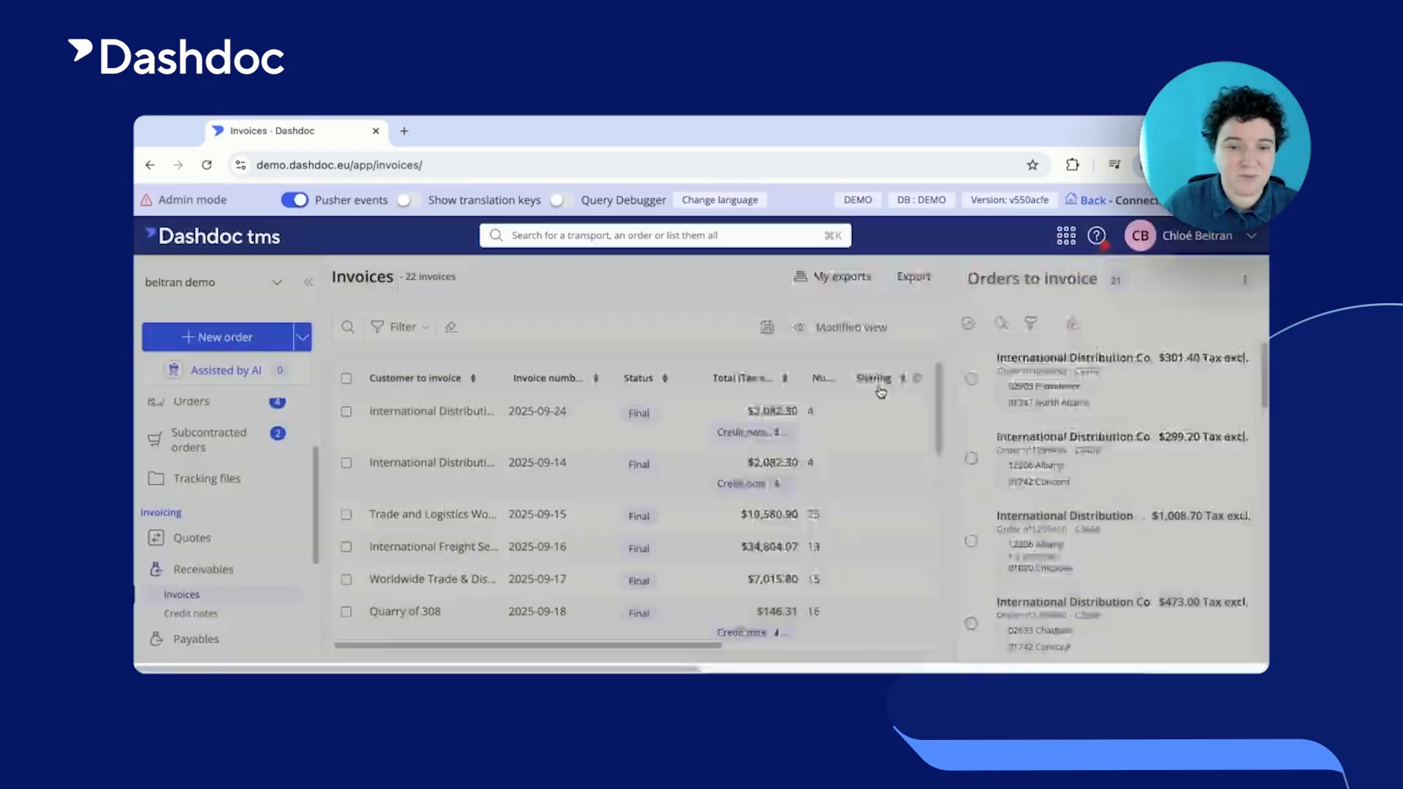
Add an invoice line for the Transport US item with a unit price of $30 to the draft invoice
scroll(1050, 407, down, 5)
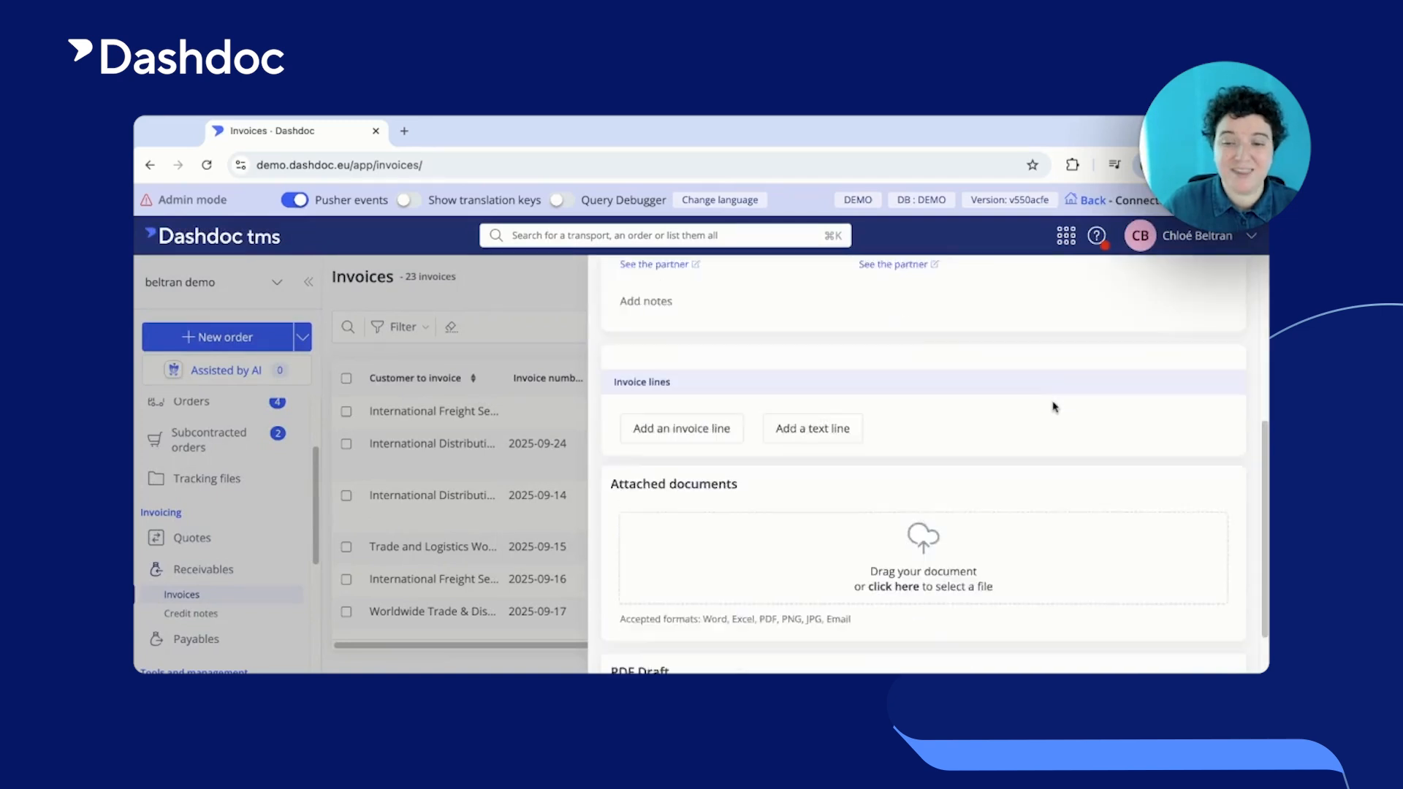
click(691, 416)
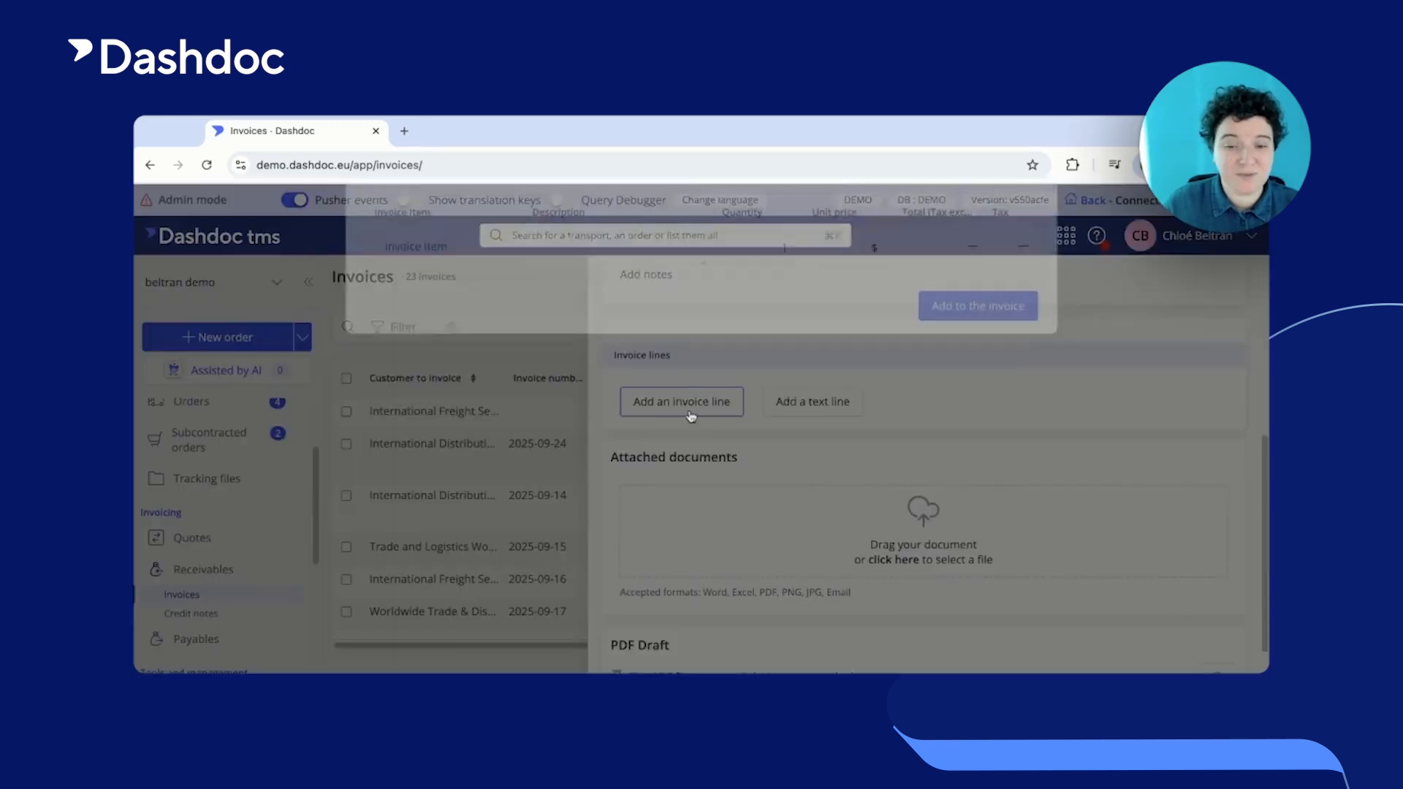
click(467, 326)
click(477, 369)
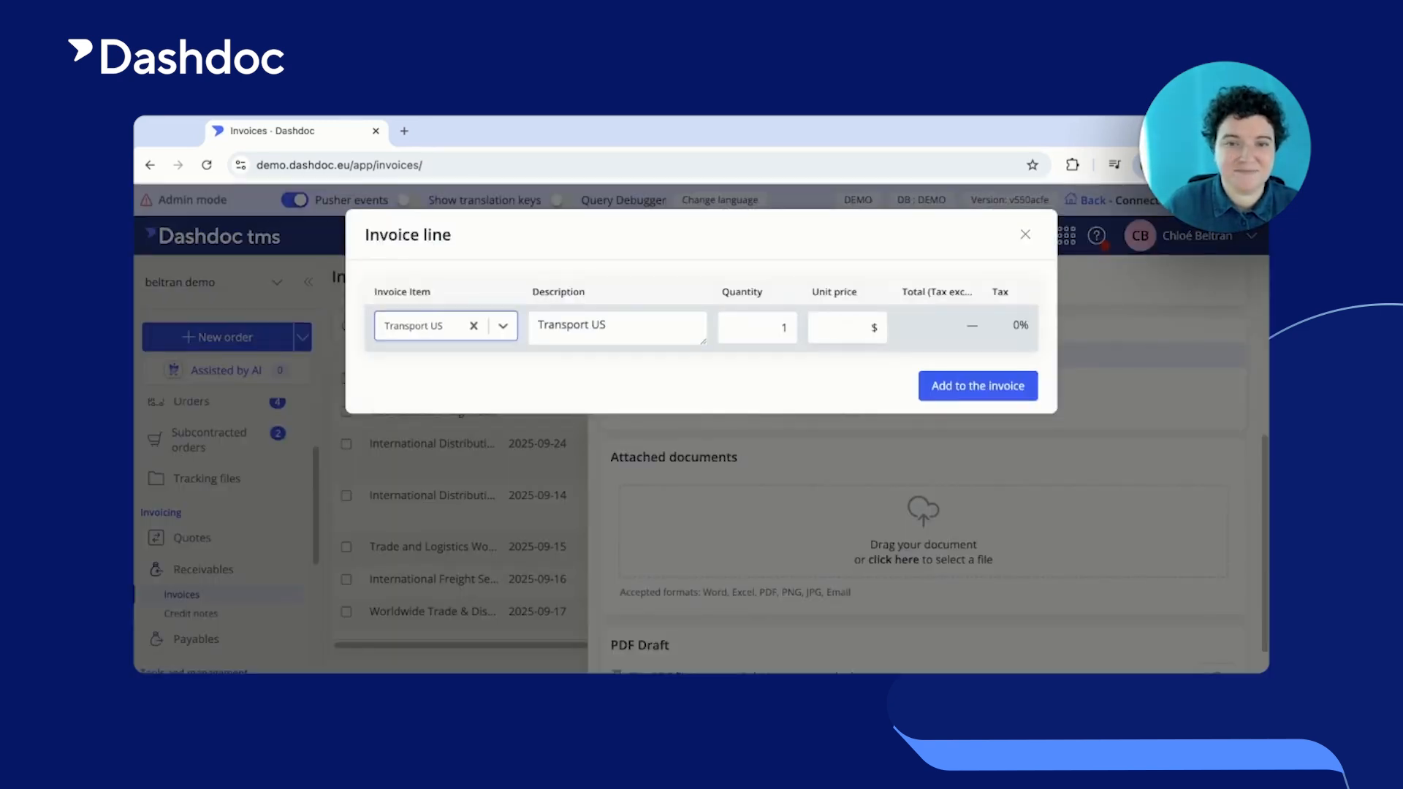
click(847, 328)
text(30)
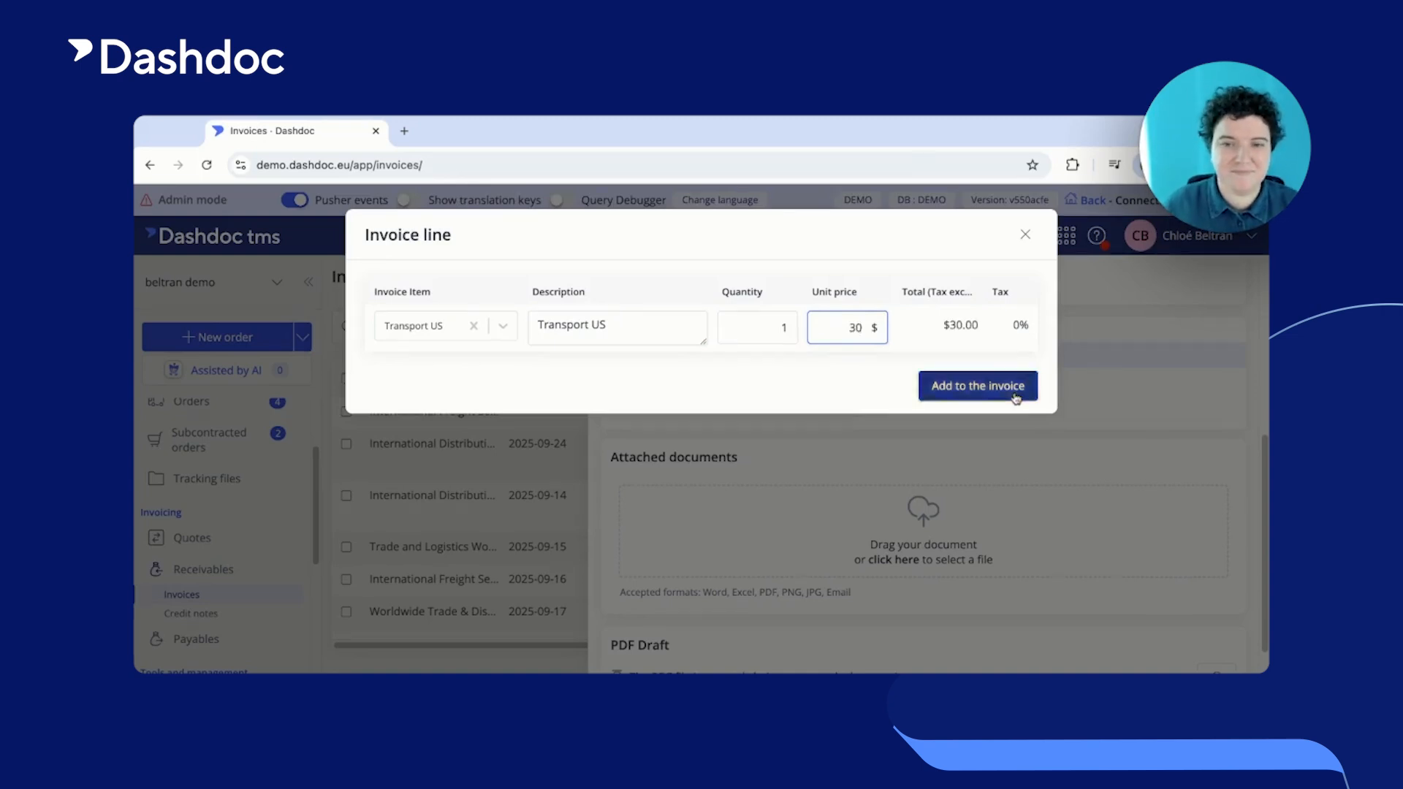
click(1015, 387)
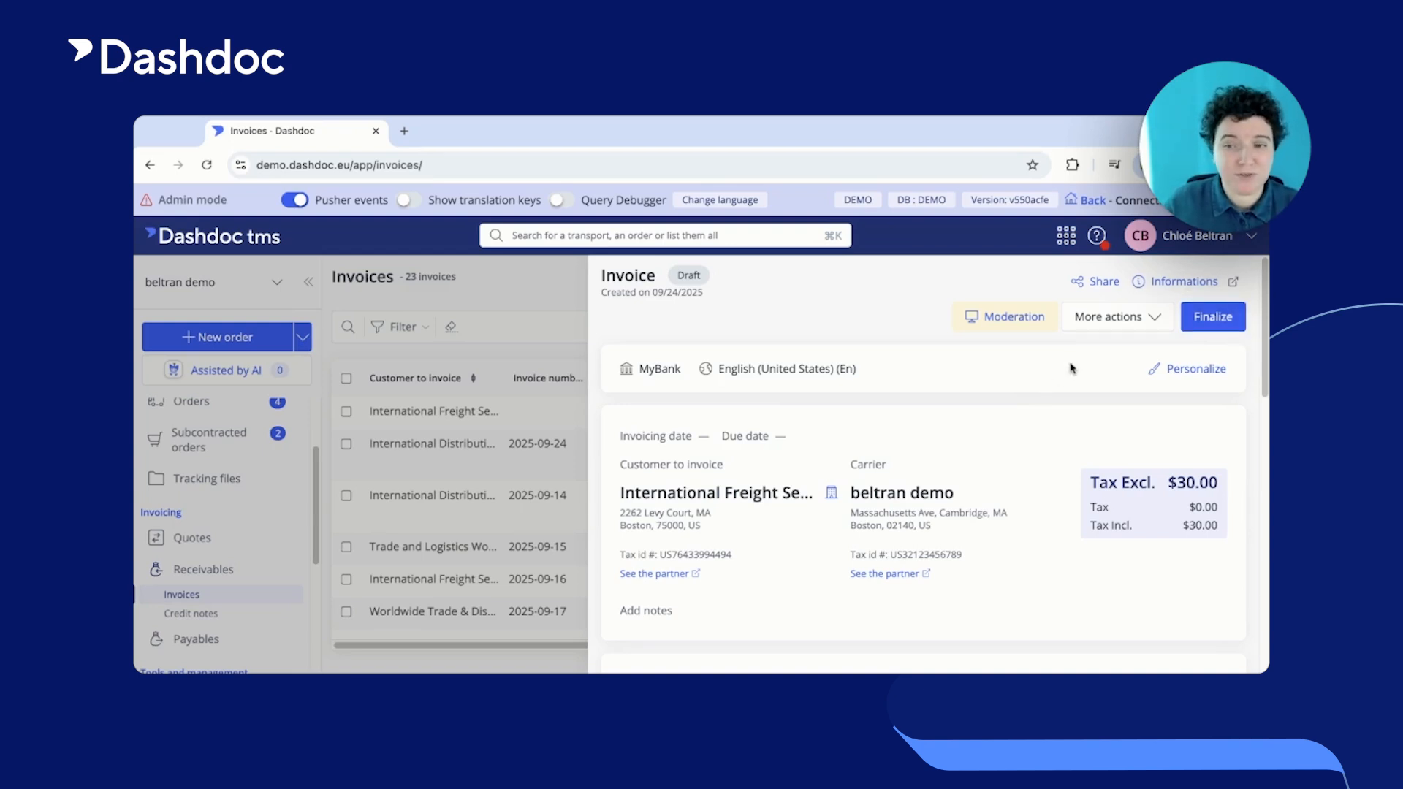
Duplicate the $30 transport-less draft invoice and finalize the open draft with the proposed invoicing and due dates
click(1089, 322)
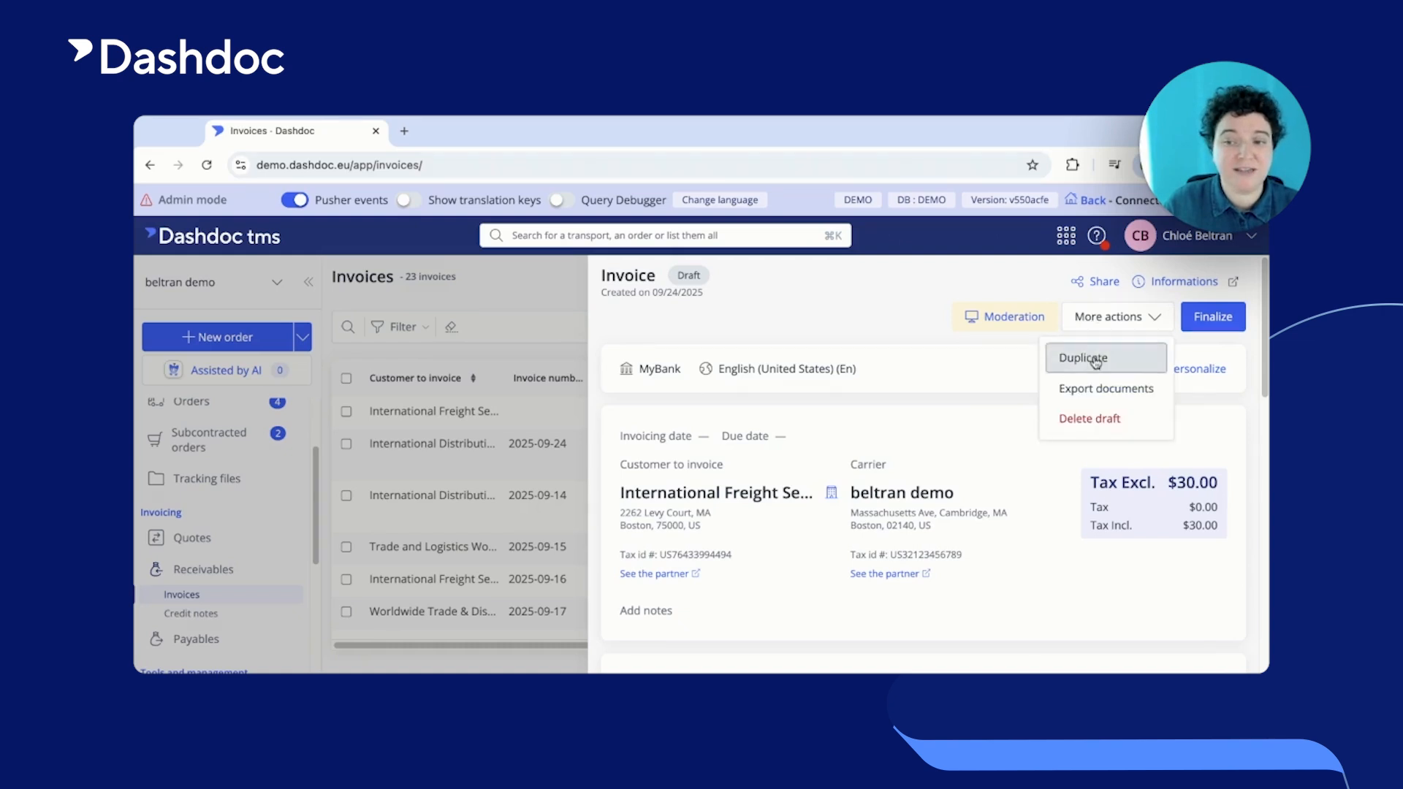
click(1095, 359)
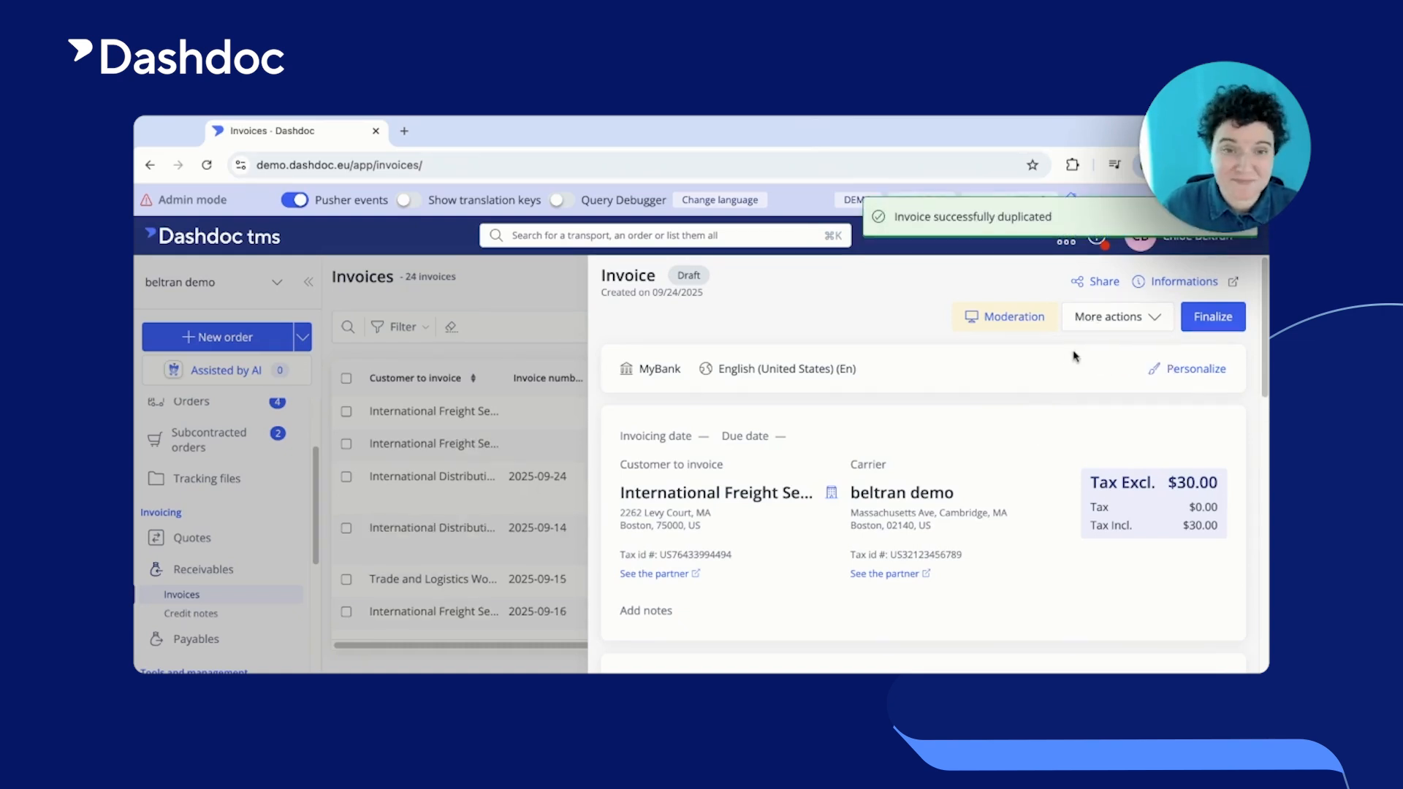
click(1198, 318)
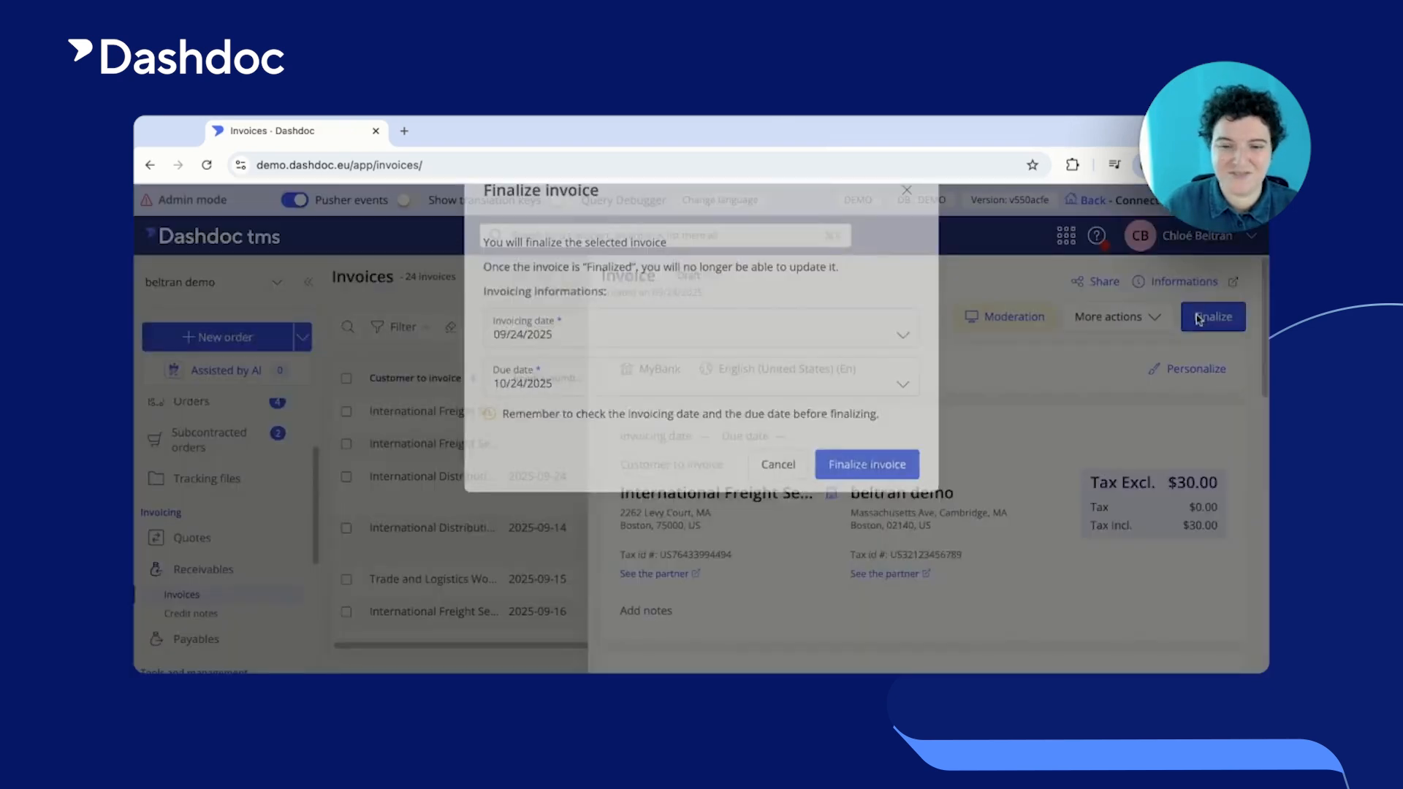
click(852, 510)
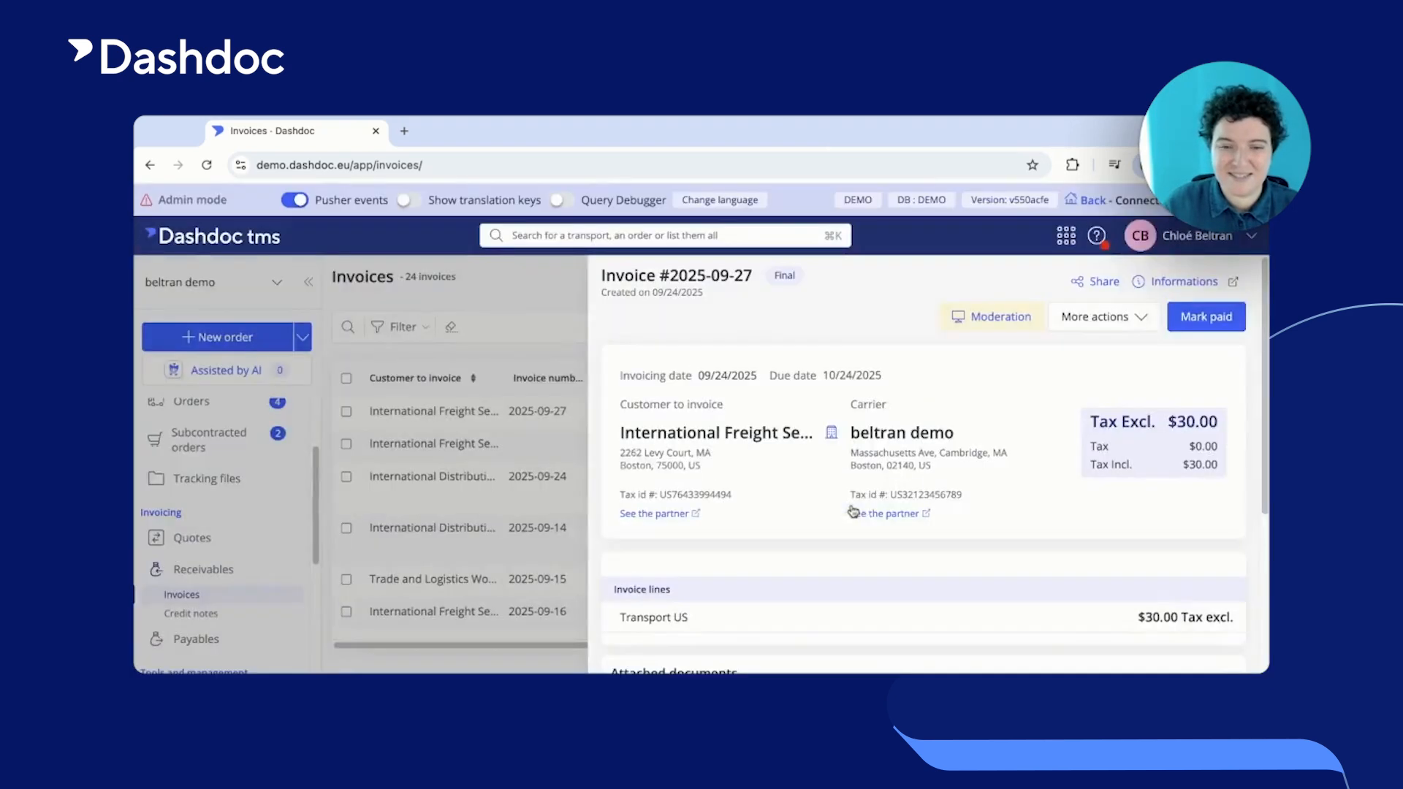